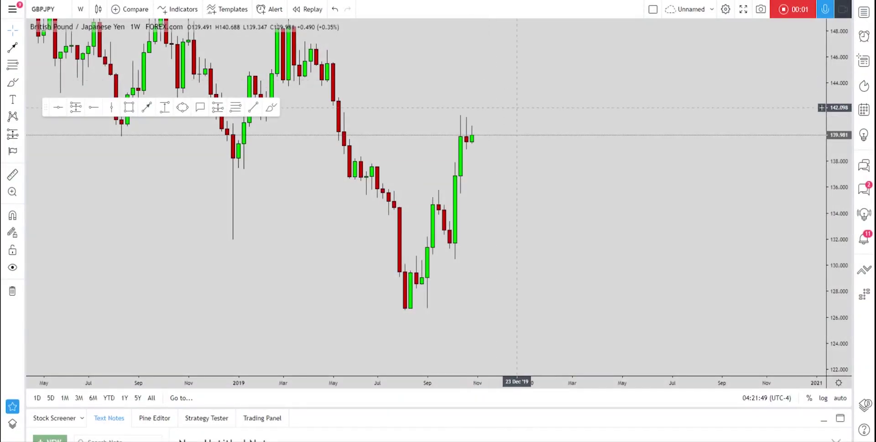
Sketch the price swing since July and a projected decline from the current price with the Brush, and undo both strokes.
left_click(272, 108)
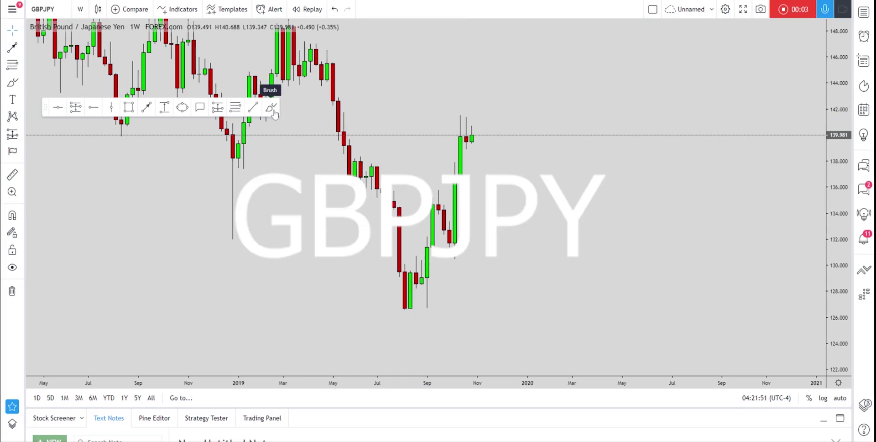
mouse_move(377, 163)
left_mouse_down()
mouse_move(401, 283)
mouse_move(434, 208)
mouse_move(449, 226)
mouse_move(467, 123)
left_mouse_up()
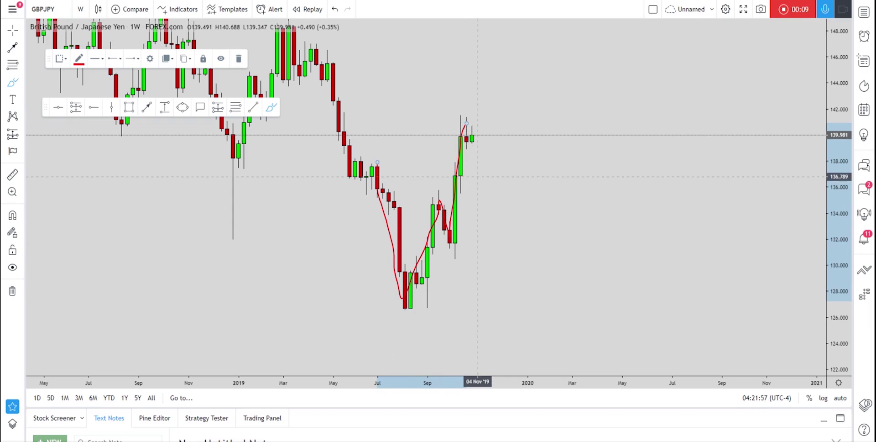
left_click_drag(472, 124, 494, 186)
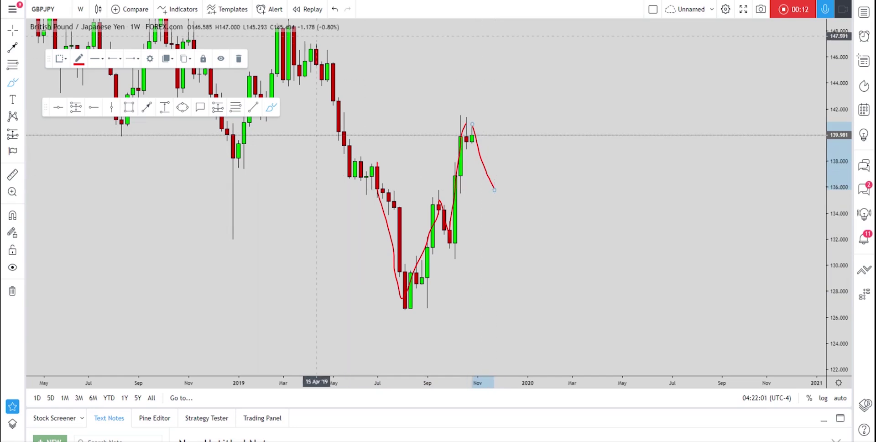
left_click(334, 9)
left_click(335, 9)
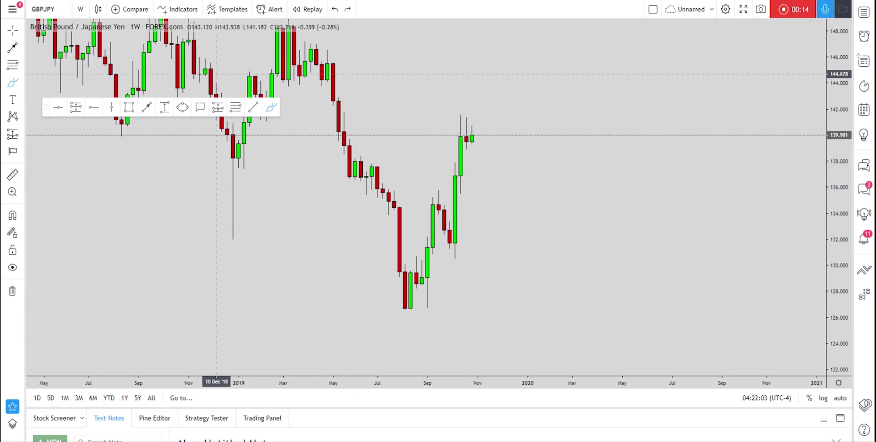
Draw a rectangle zone over the September high from 9 Sep 2019 to 2 Mar 2020, between about 134.6 and 135.7.
left_click(129, 107)
left_click_drag(433, 205, 566, 192)
left_click(572, 191)
left_click(557, 248)
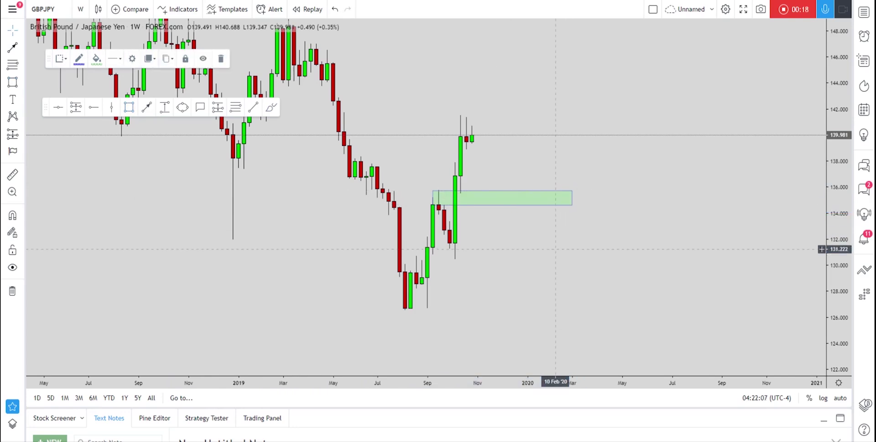
Brush a projected drop into the rectangle zone, circle it and the September high, and undo the strokes.
left_click(273, 109)
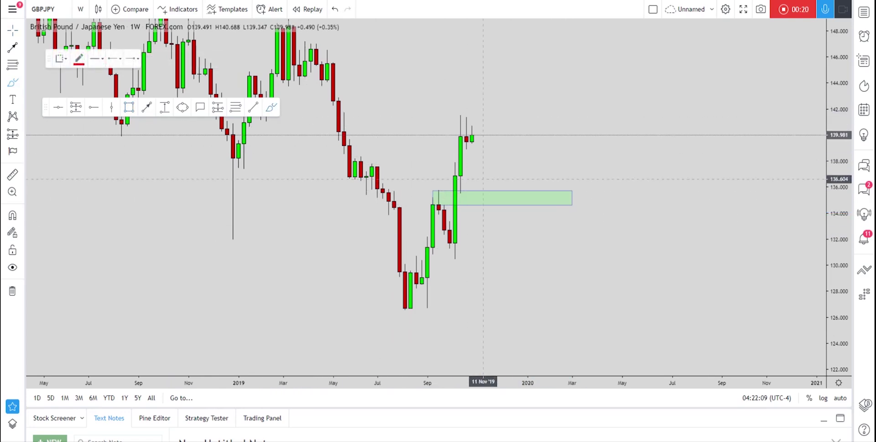
mouse_move(478, 141)
left_mouse_down()
mouse_move(493, 201)
mouse_move(445, 192)
left_mouse_up()
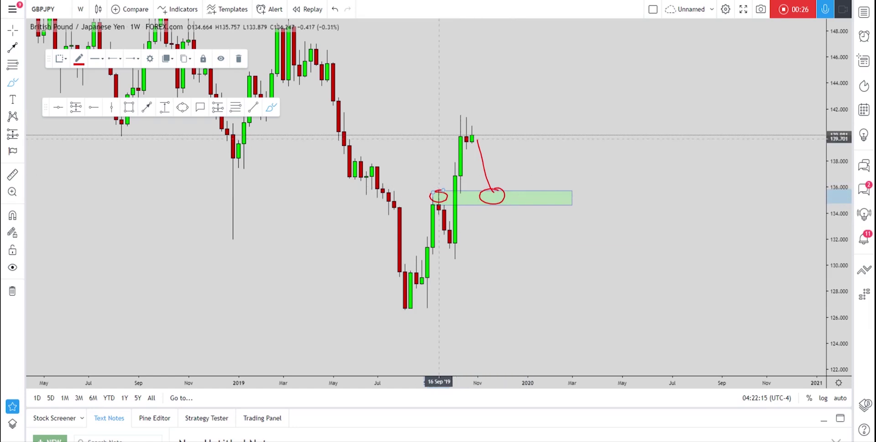
left_click(338, 13)
left_click(338, 13)
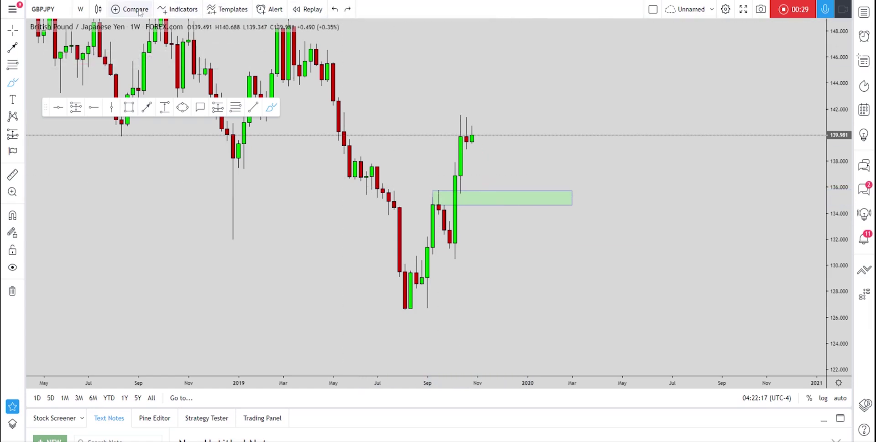
Switch the GBPJPY chart to the 1-day interval.
left_click(81, 9)
left_click(108, 304)
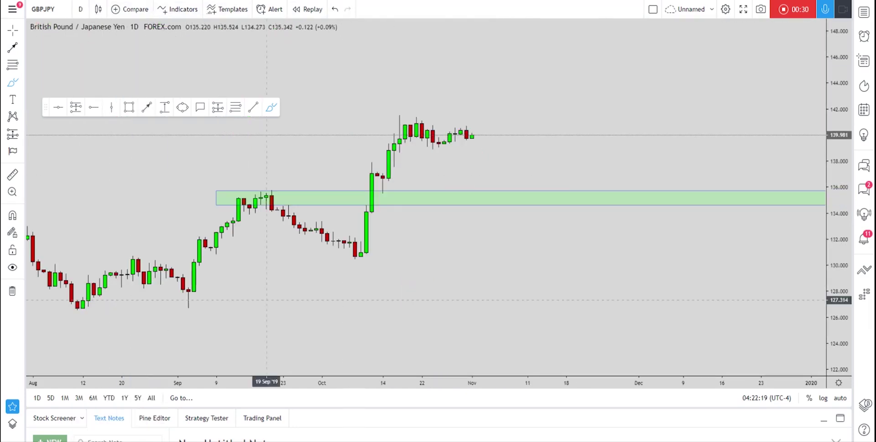
left_click_drag(839, 210, 839, 198)
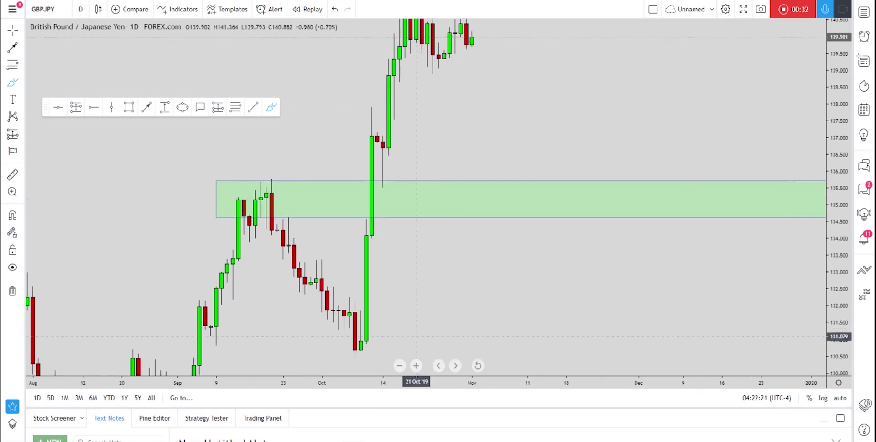
left_click_drag(410, 382, 550, 382)
key("Escape")
left_click_drag(576, 271, 463, 317)
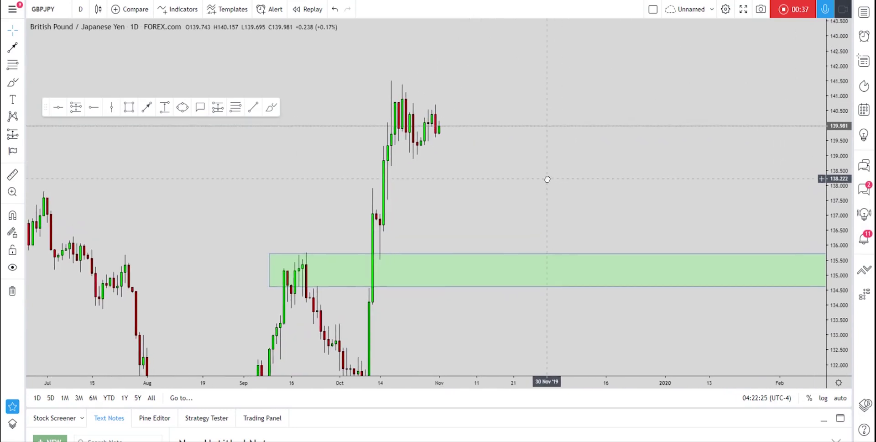
Draw a horizontal ray from the 20 Sep 2019 high at about 135.73 and delete the green rectangle zone there.
left_click(99, 112)
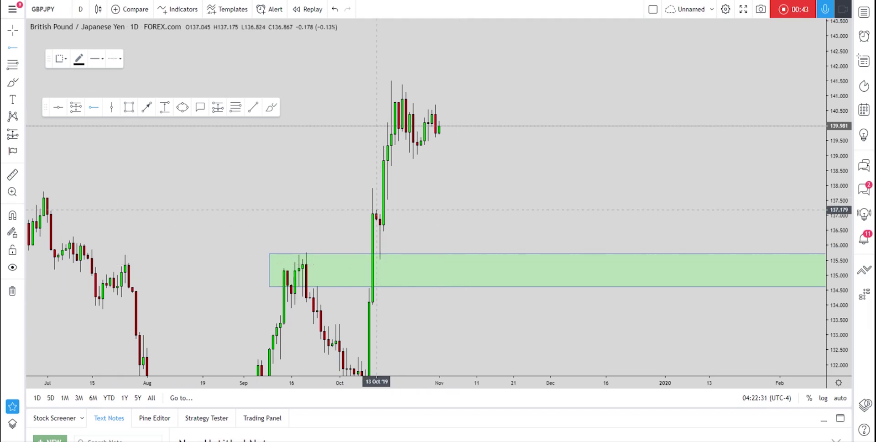
key("Escape")
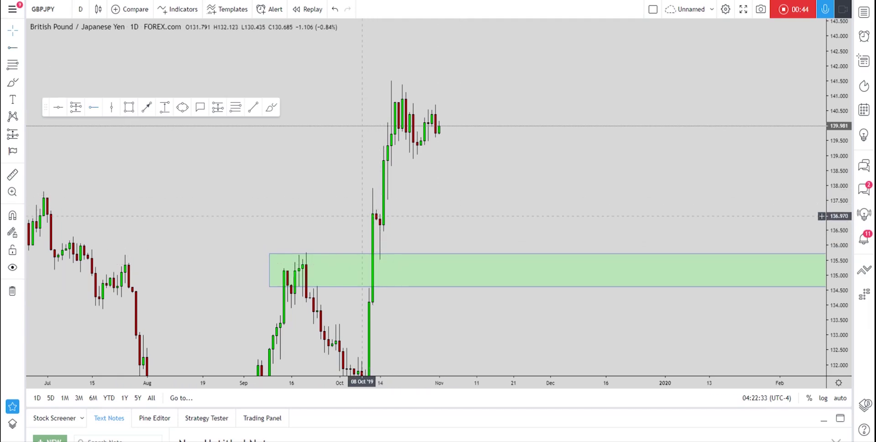
left_click(371, 254)
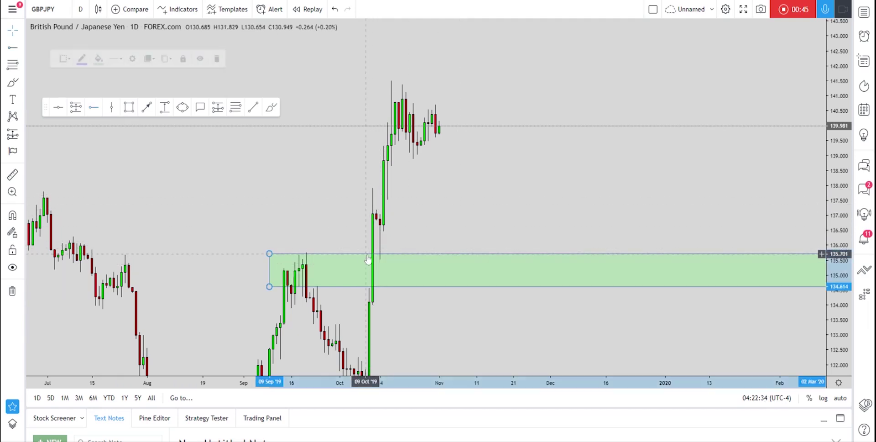
left_click(94, 107)
left_click(307, 253)
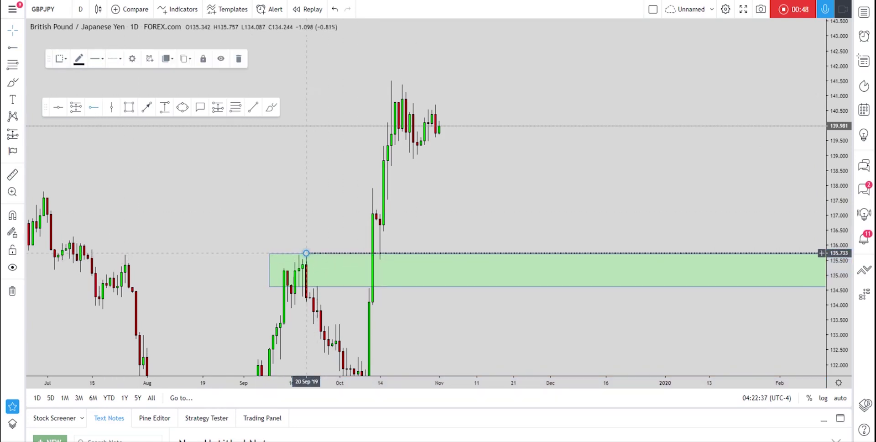
left_click(398, 284)
left_click(221, 59)
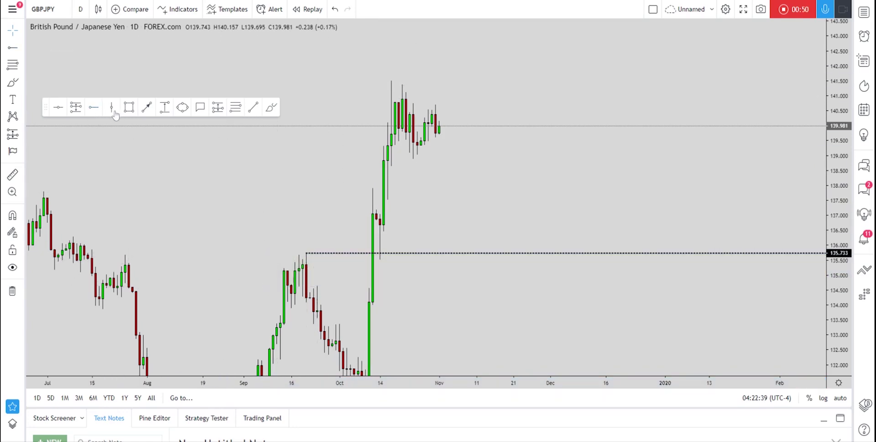
Draw a rectangle zone from the 11 Oct 2019 high into early December, between about 137.6 and 137.85.
left_click(130, 107)
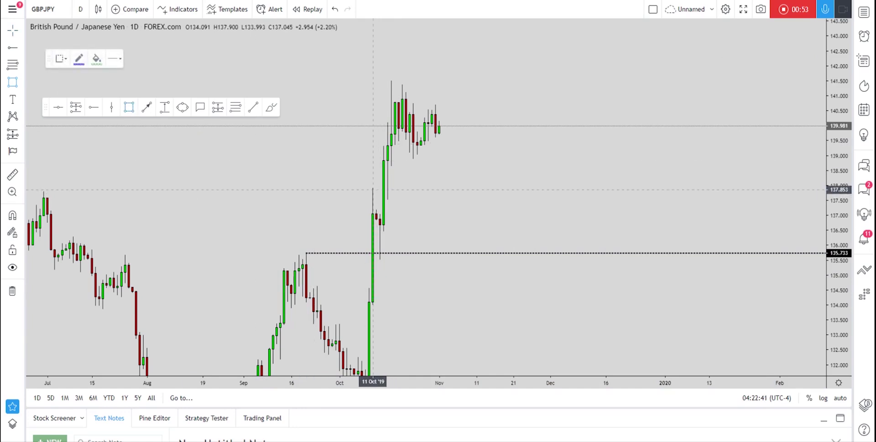
left_click(373, 190)
left_click(570, 198)
left_click(518, 224)
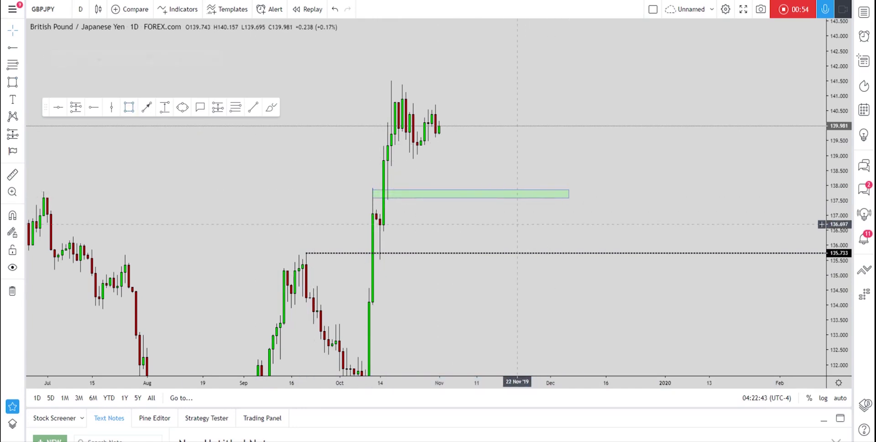
Circle the 11 Oct high and trace the pullback below it with the Brush, and undo the strokes.
left_click(271, 107)
left_click_drag(372, 188, 377, 210)
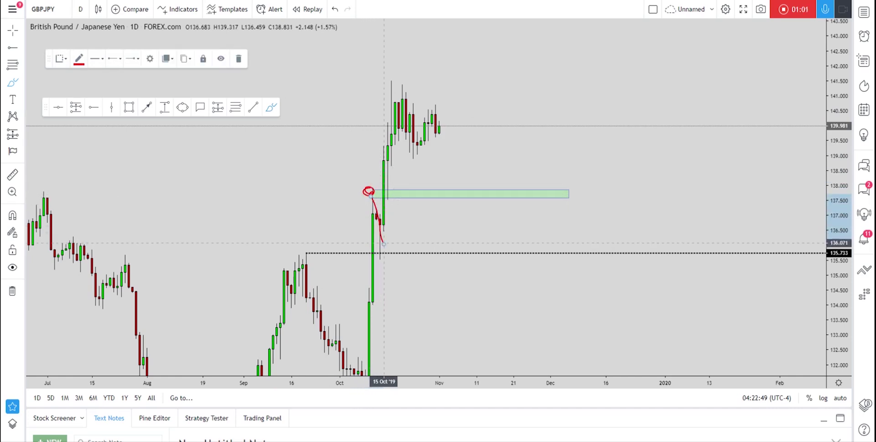
left_click(336, 9)
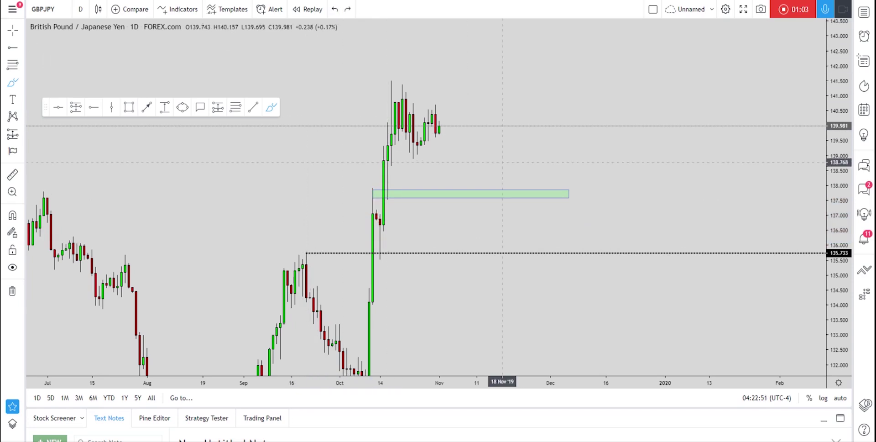
Sketch a projected drop from the current price into the green zone with the Brush, remove it and redraw the drop.
left_click_drag(438, 127, 451, 197)
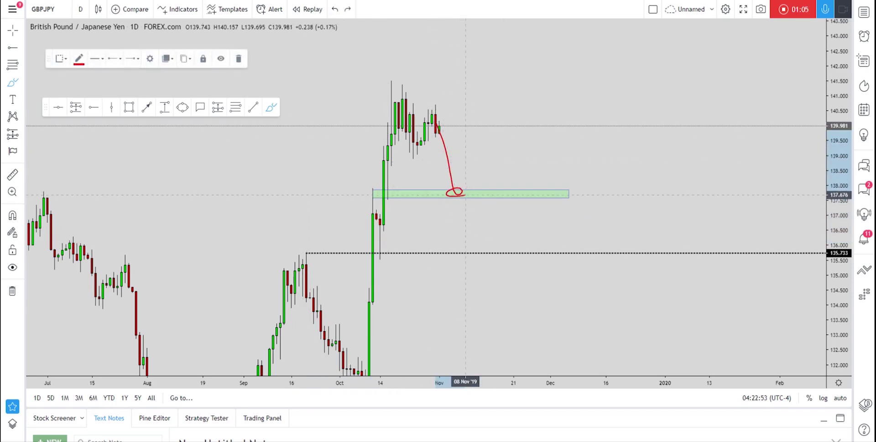
key("Delete")
left_click_drag(379, 129, 389, 147)
left_click_drag(839, 217, 839, 175)
left_click(272, 107)
left_click_drag(449, 135, 462, 208)
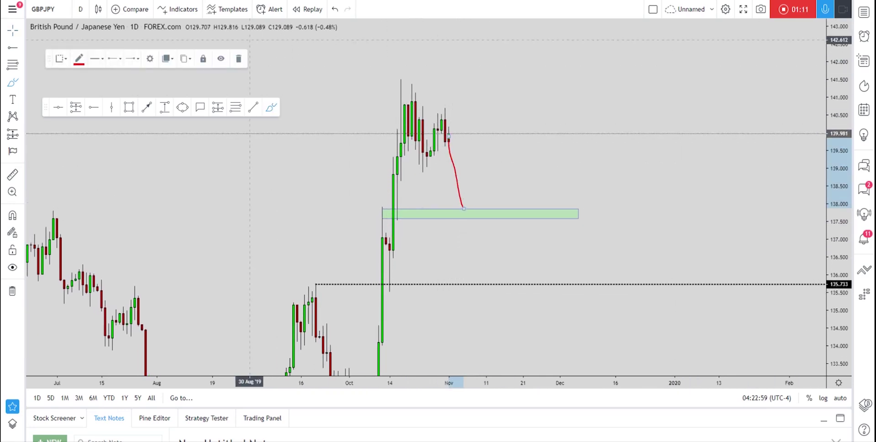
Switch the chart to the 4-hour interval.
left_click(81, 9)
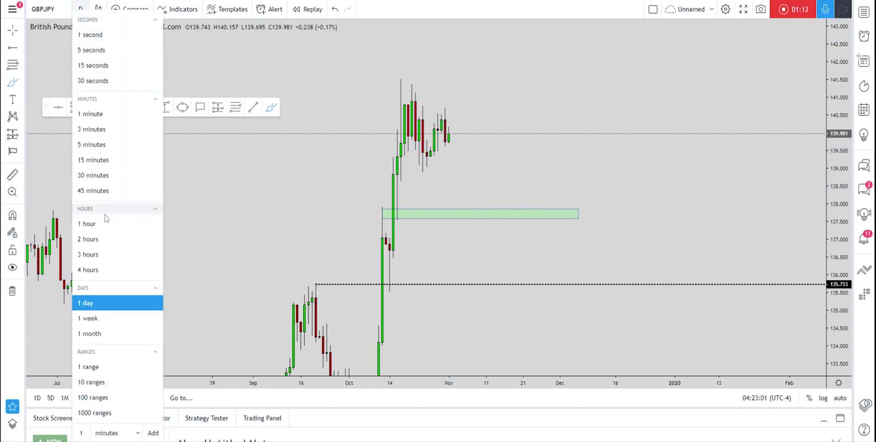
left_click(108, 270)
mouse_move(841, 265)
left_mouse_down()
mouse_move(802, 77)
mouse_move(685, 28)
left_mouse_up()
key("Escape")
left_click_drag(520, 75, 525, 241)
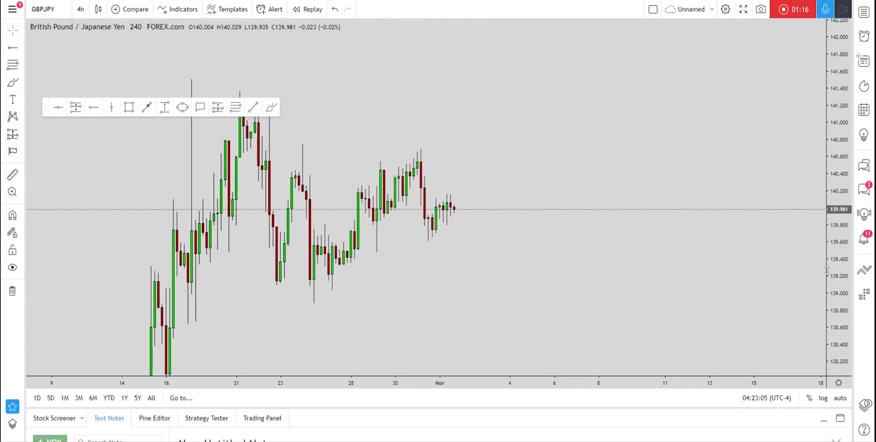
left_click_drag(829, 269, 799, 192)
right_click(632, 196)
left_click_drag(495, 185, 524, 140)
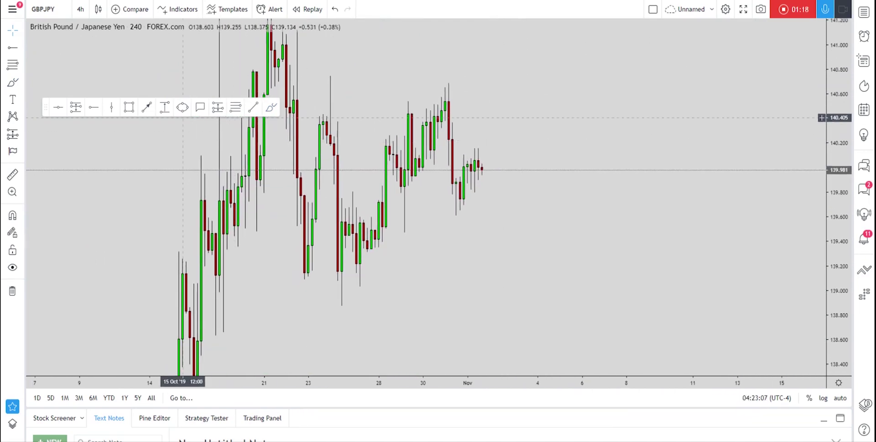
Draw a small rectangle zone from 30 Oct to 3 Nov 2019 just above the current price, around 140.1.
left_click(129, 107)
left_click(431, 151)
left_click(531, 161)
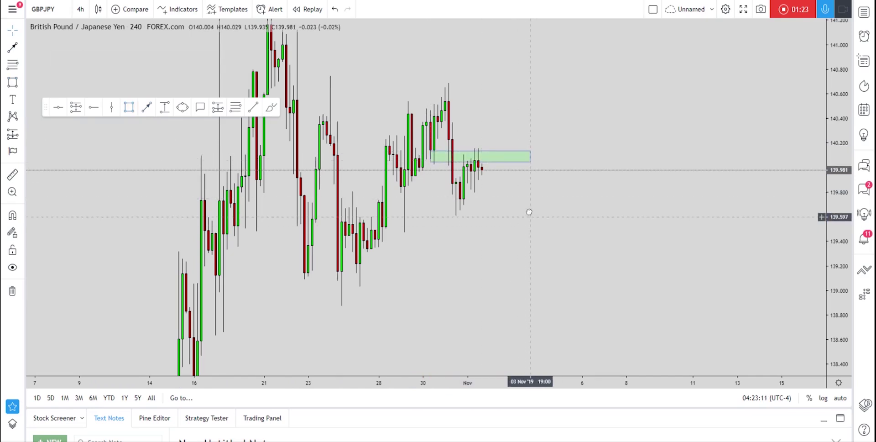
Brush the latest price swing, circles on the small zone and projected declines from it, and remove all the strokes.
left_click_drag(529, 212, 528, 142)
left_click(271, 106)
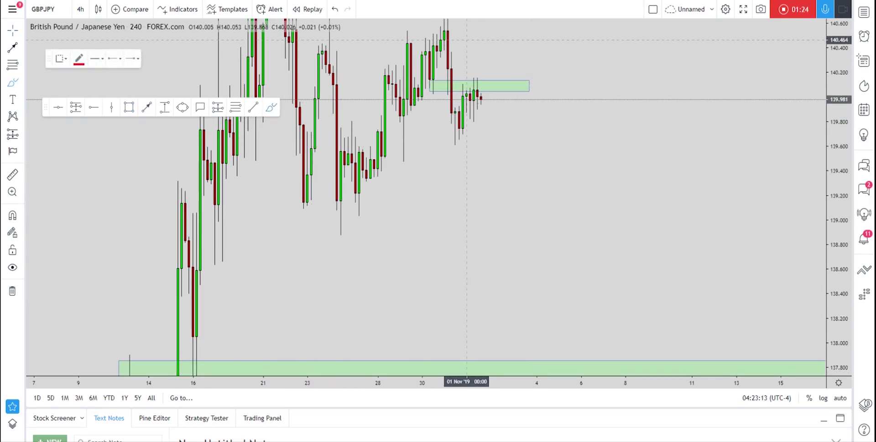
mouse_move(447, 29)
left_mouse_down()
mouse_move(449, 92)
mouse_move(463, 122)
left_mouse_up()
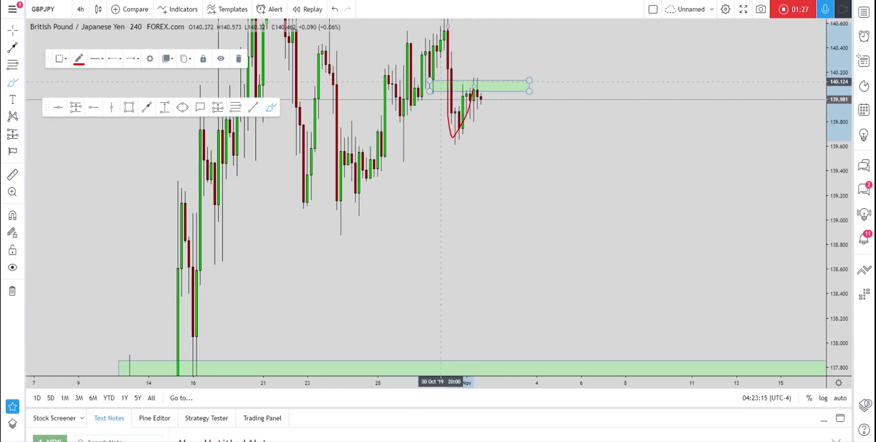
mouse_move(434, 83)
left_mouse_down()
mouse_move(464, 91)
mouse_move(467, 83)
mouse_move(504, 212)
left_mouse_up()
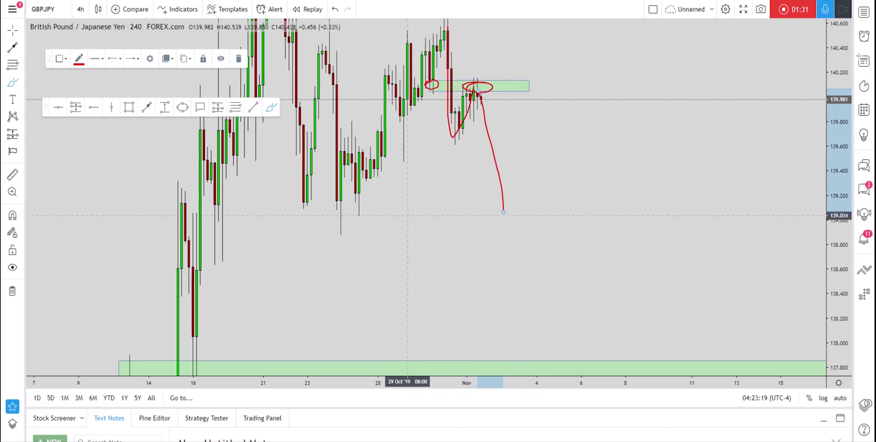
left_click(335, 9)
left_click(335, 9)
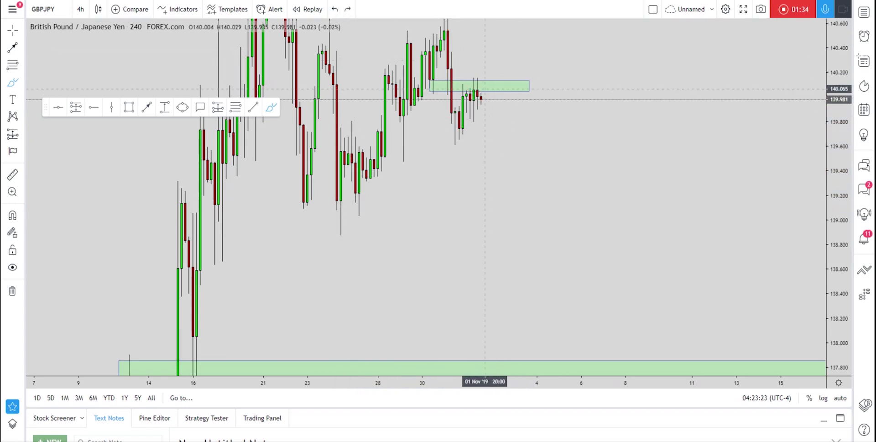
left_click_drag(486, 93, 507, 213)
left_click(240, 58)
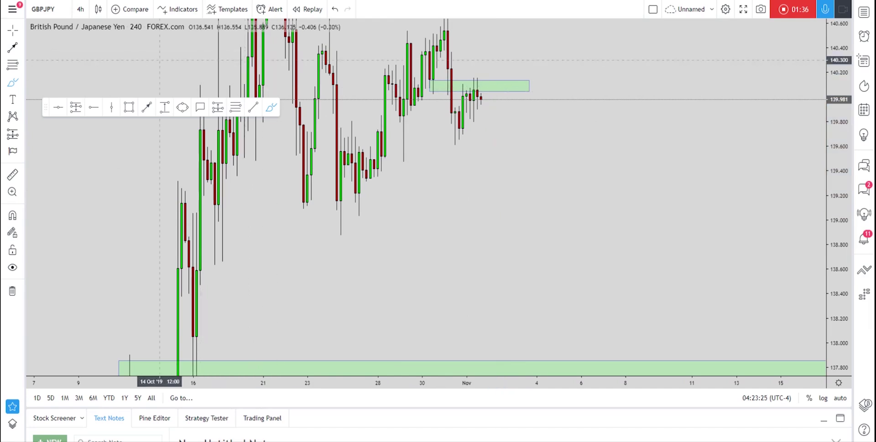
Return the chart to the 1-day interval.
left_click(81, 10)
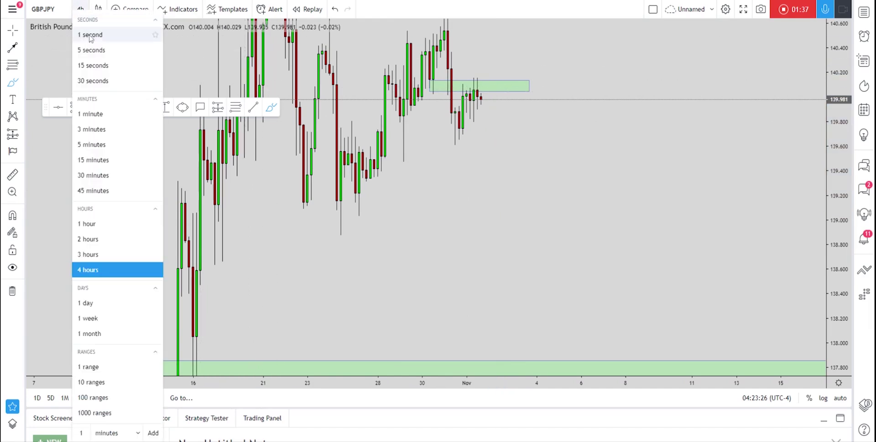
left_click(94, 303)
left_click_drag(840, 71, 753, 320)
left_click_drag(575, 211, 643, 179)
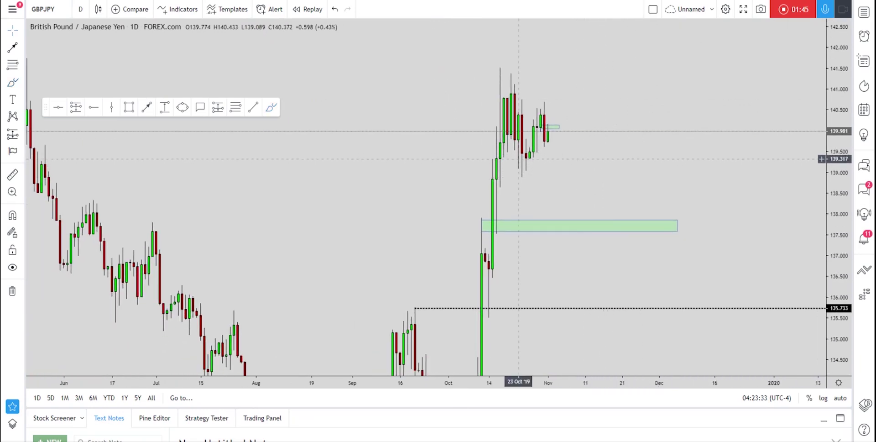
Draw an arrow from the current price near 140.0 down into the green zone at about 137.8.
left_click(147, 106)
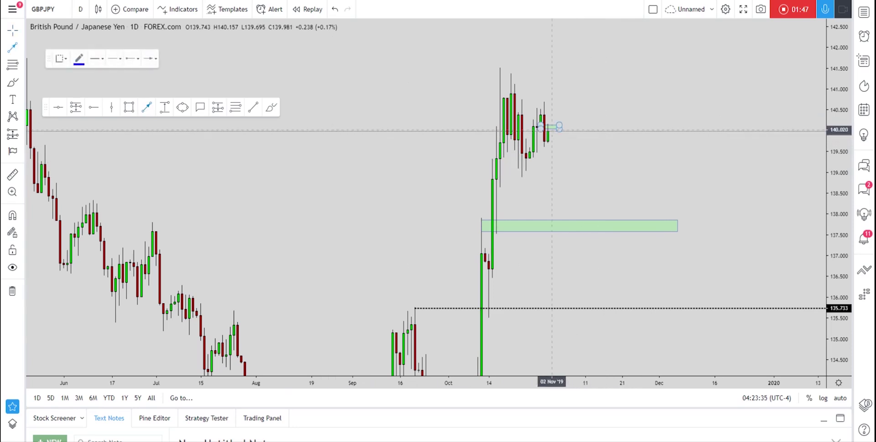
left_click(552, 130)
left_click(577, 222)
Brush the price path since mid-October into the green zone, circle the arrow tip, and sketch a rebound to about 139.0 and a fall toward 135.73.
left_click(271, 107)
mouse_move(486, 317)
left_mouse_down()
mouse_move(504, 105)
mouse_move(525, 155)
mouse_move(567, 199)
left_mouse_up()
mouse_move(578, 230)
left_mouse_down()
mouse_move(600, 181)
mouse_move(626, 170)
mouse_move(614, 194)
mouse_move(649, 303)
left_mouse_up()
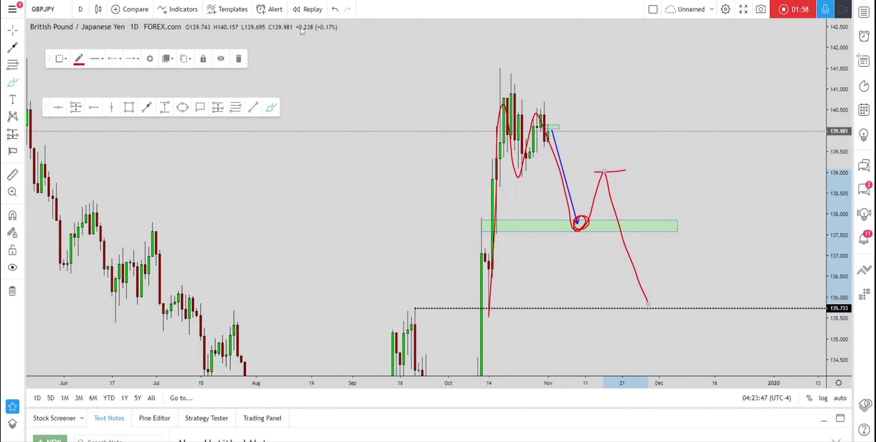
Undo the brushed price path, circle and projection strokes, and restore the blue arrow into the green zone.
left_click(337, 9)
left_click(337, 10)
left_click(337, 9)
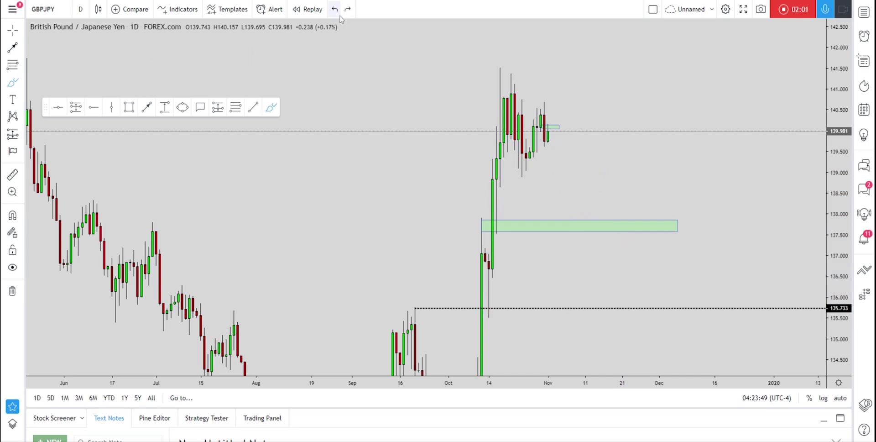
left_click(348, 9)
key("Escape")
left_click_drag(386, 173, 399, 179)
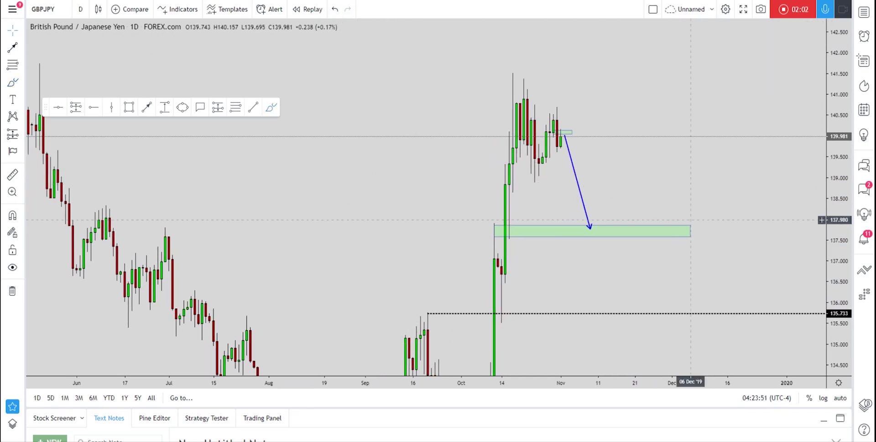
left_click_drag(838, 274, 839, 247)
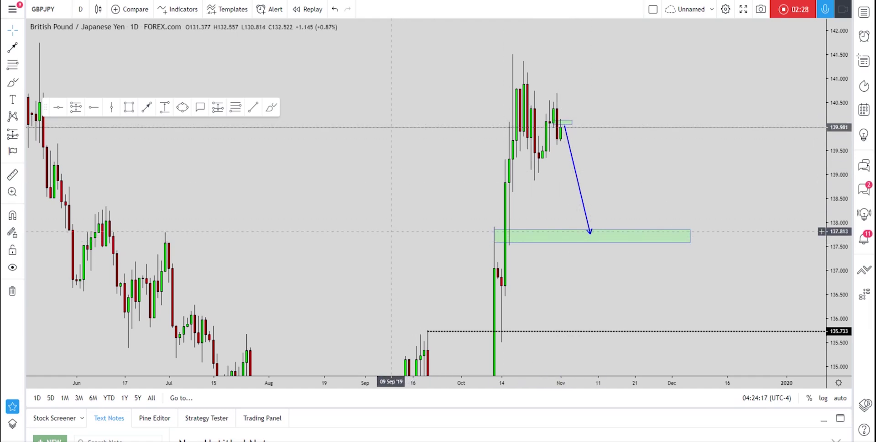
left_click_drag(392, 231, 376, 219)
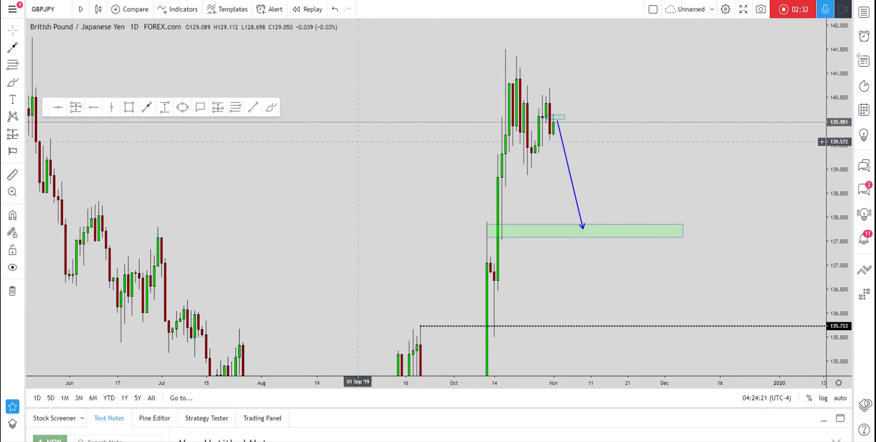
Circle the arrow tip, brush a rebound to a circled area near 139.2 and a fall to about 135.73, and undo the last stroke.
left_click(271, 107)
mouse_move(595, 227)
left_mouse_down()
mouse_move(572, 226)
mouse_move(602, 235)
mouse_move(569, 227)
mouse_move(631, 185)
left_mouse_up()
mouse_move(639, 152)
left_mouse_down()
mouse_move(653, 152)
mouse_move(627, 161)
mouse_move(635, 162)
left_mouse_up()
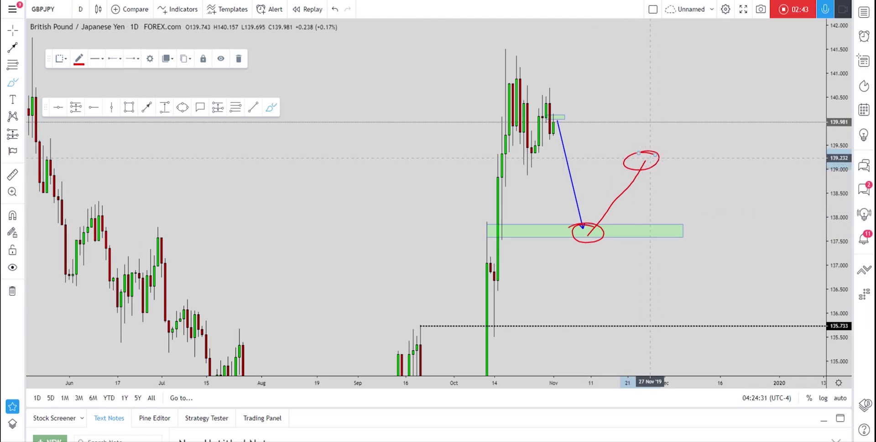
left_click_drag(650, 163, 680, 323)
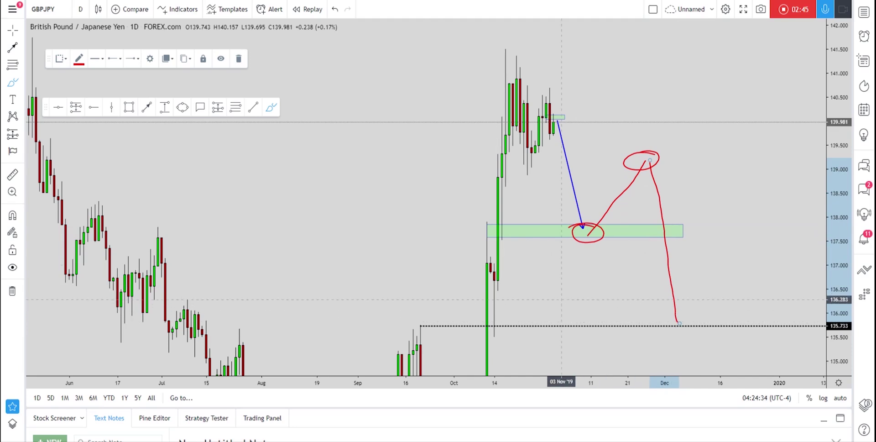
left_click(335, 9)
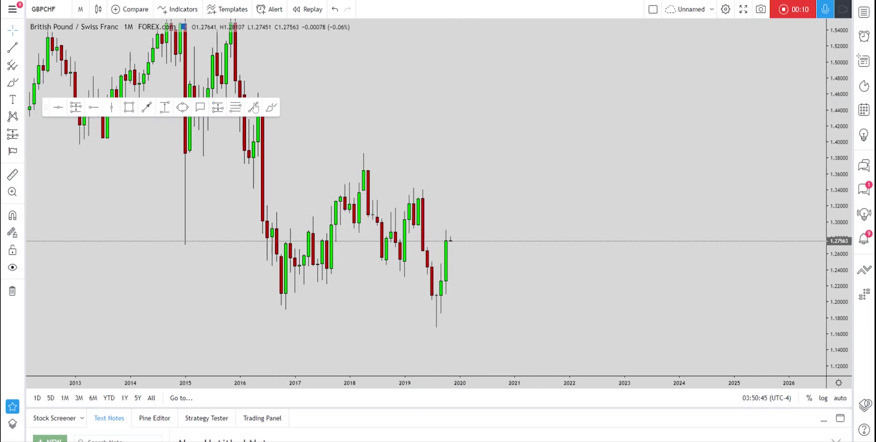
On the monthly GBPCHF chart, draw a rectangle zone from August 2016 to September 2020 between about 1.2938 and 1.2884.
left_click(129, 108)
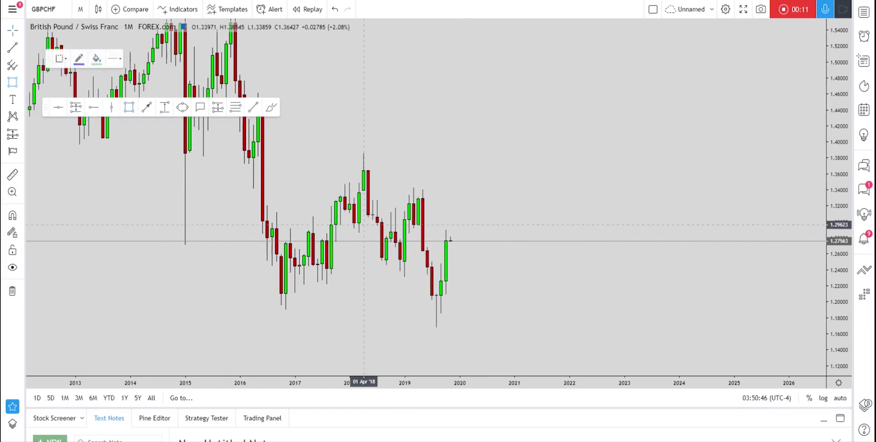
left_click(273, 226)
left_click(497, 231)
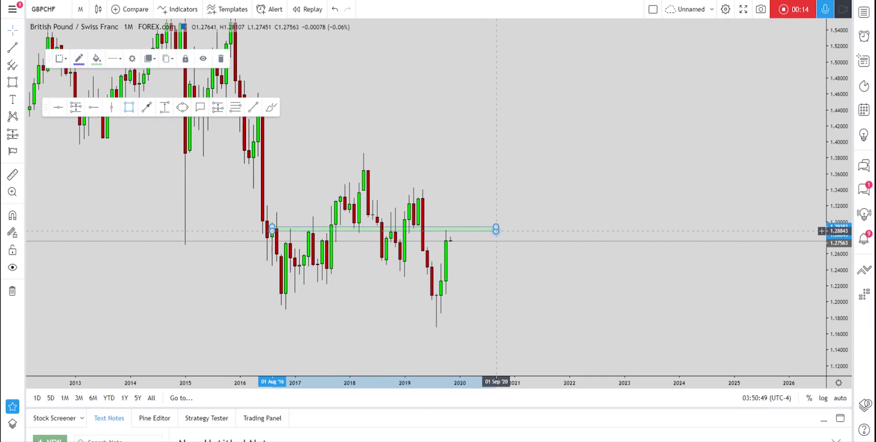
Brush marks and circles on the candles touching the green zone from 2016 to 2019, and undo all the strokes.
left_click(271, 107)
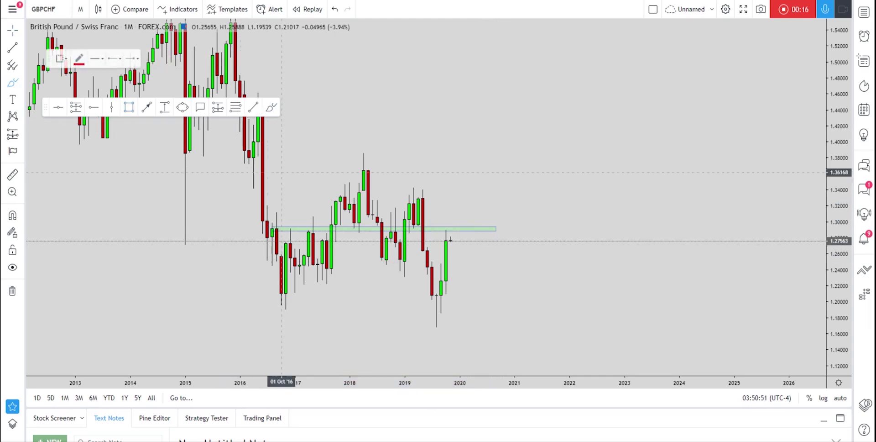
left_click_drag(277, 227, 273, 229)
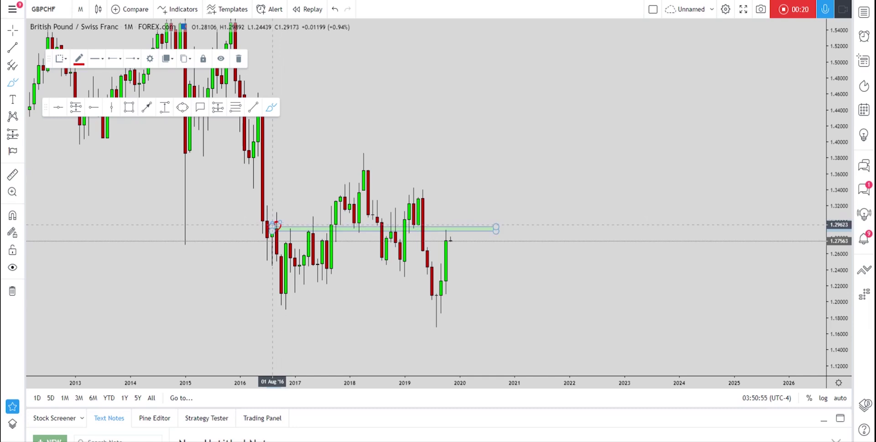
mouse_move(309, 222)
left_mouse_down()
mouse_move(313, 231)
mouse_move(391, 229)
left_mouse_up()
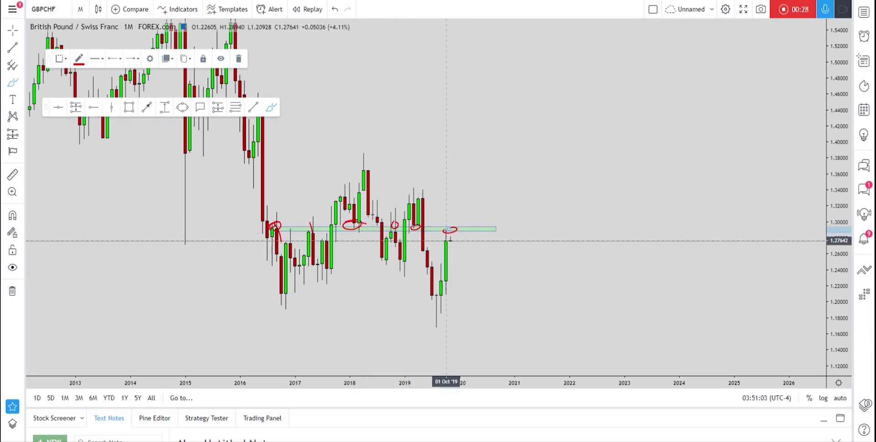
left_click(300, 227)
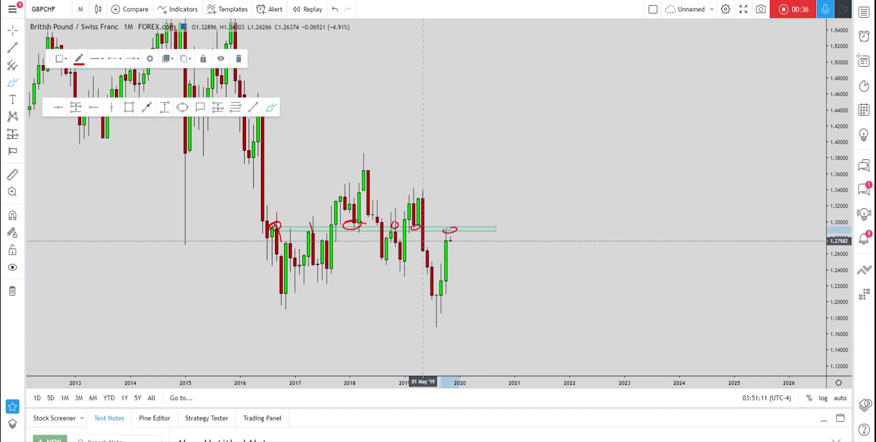
left_click(335, 9)
left_click(336, 9)
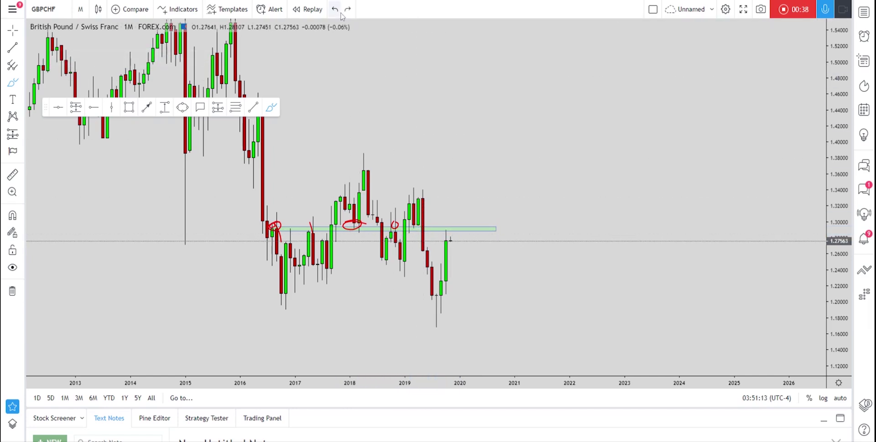
left_click(337, 10)
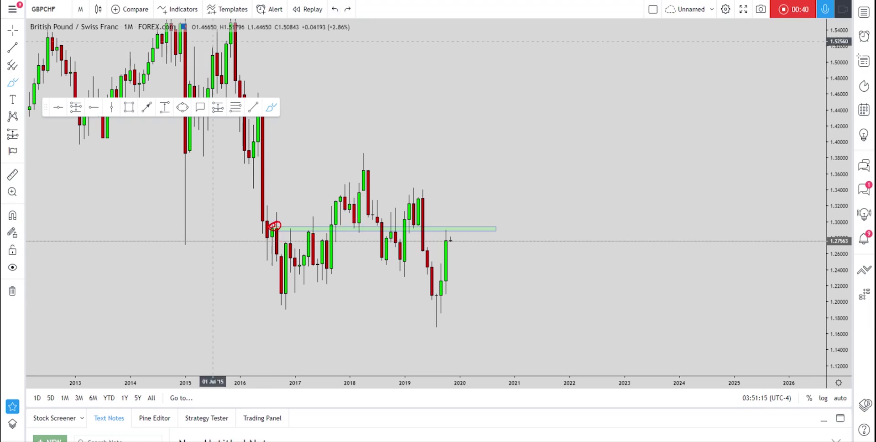
Switch the GBPCHF chart to the 1-week interval and enlarge the 2018–2019 candles.
left_click(89, 11)
left_click(99, 318)
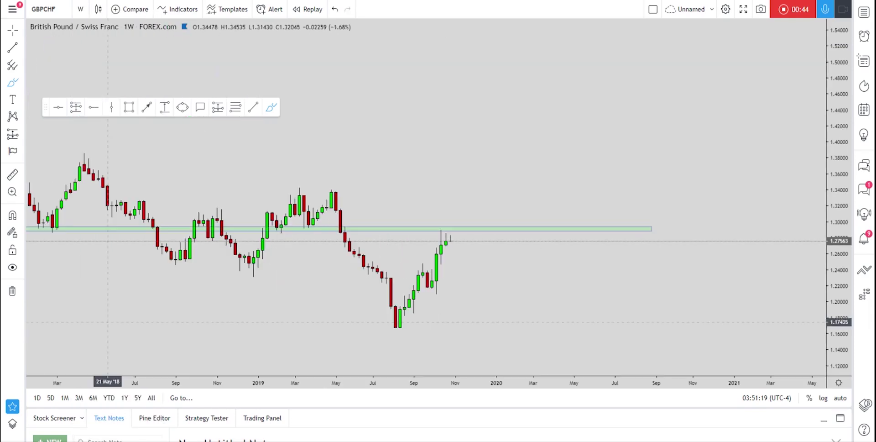
left_click_drag(839, 338, 839, 227)
key("Escape")
left_click_drag(454, 209, 487, 87)
Brush the price swing from the May 2019 high to the current price with a projected decline to about 1.243, and undo the strokes.
left_click(272, 108)
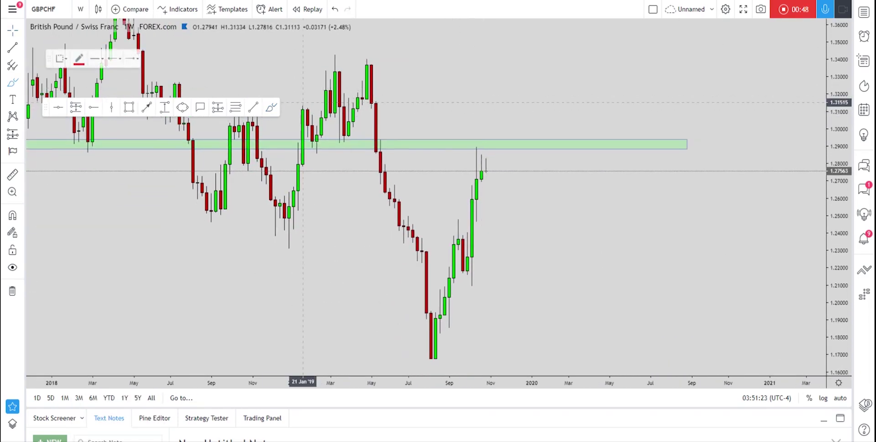
mouse_move(372, 69)
left_mouse_down()
mouse_move(413, 356)
mouse_move(441, 240)
mouse_move(472, 274)
mouse_move(487, 155)
mouse_move(509, 221)
left_mouse_up()
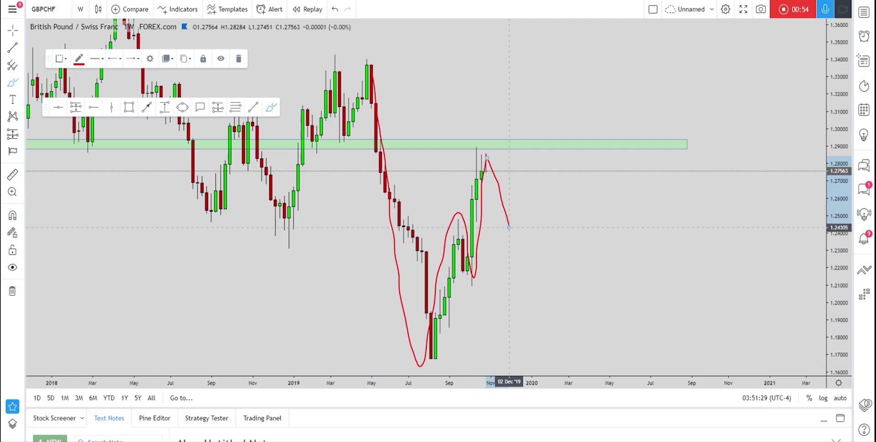
left_click(334, 9)
left_click(334, 9)
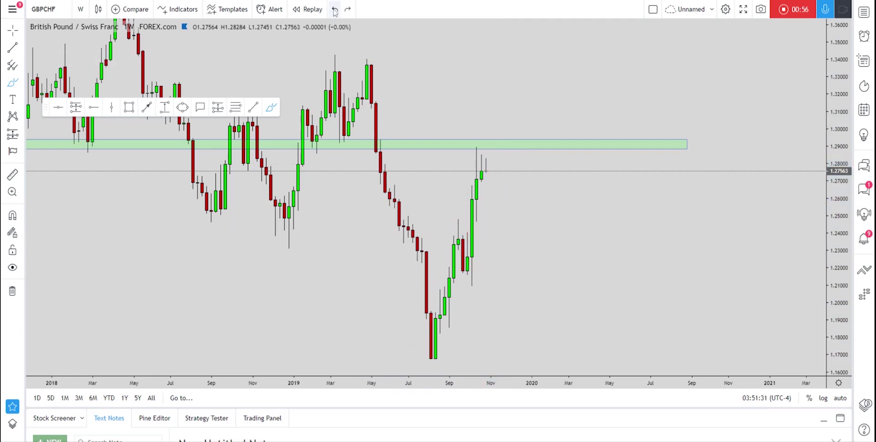
Draw a rectangle zone from about September 2018 to May 2020 between about 1.246 and 1.236, and delete the zone near 1.29.
left_click(129, 107)
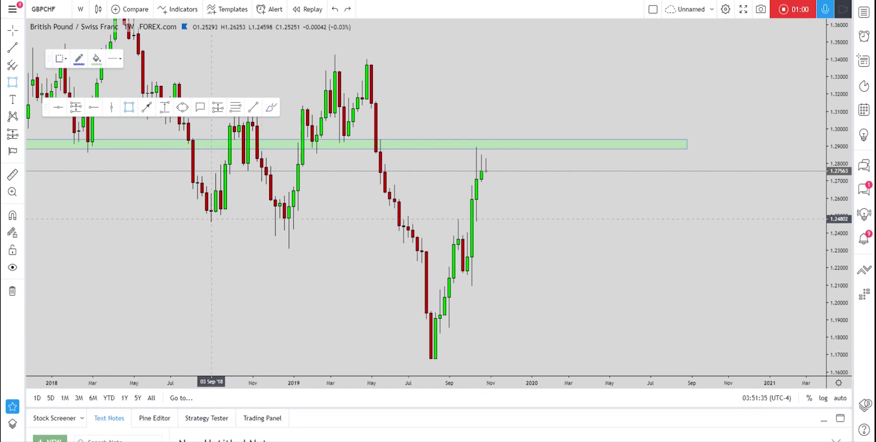
mouse_move(206, 222)
left_mouse_down()
mouse_move(615, 249)
mouse_move(618, 240)
left_mouse_up()
left_click(519, 146)
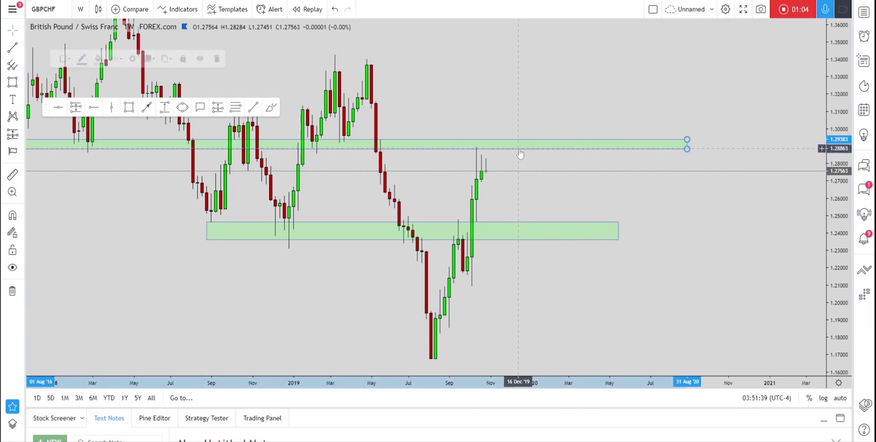
left_click(221, 58)
Circle the September 2019 high in the green zone, brush a decline from the current price to about 1.244, and undo that decline.
left_click(271, 107)
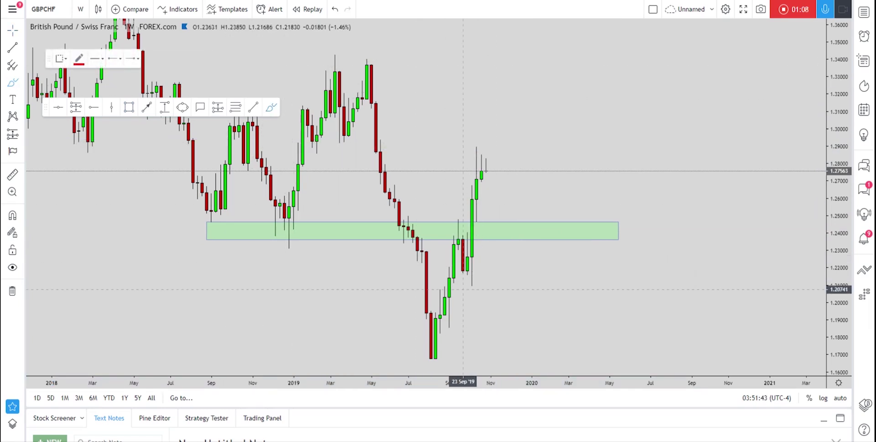
left_click_drag(461, 220, 463, 224)
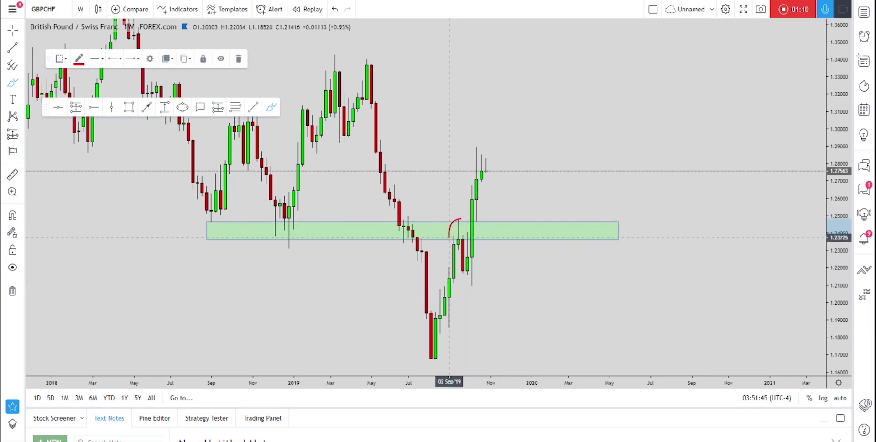
left_click_drag(491, 173, 505, 226)
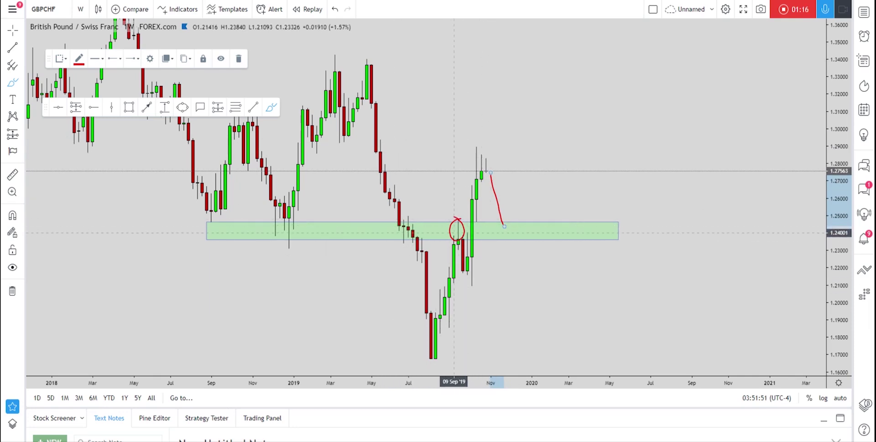
left_click(336, 10)
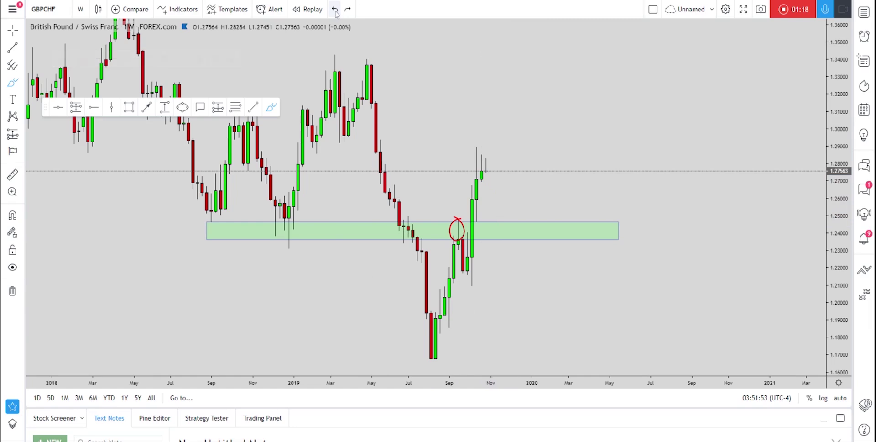
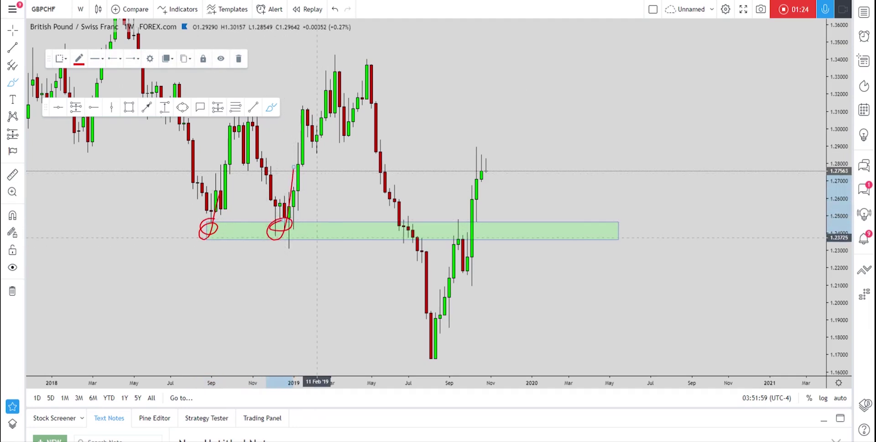
Undo the brush marks at the two 2018 lows, brush a decline from the current price to about 1.243, and delete that stroke.
left_click(335, 9)
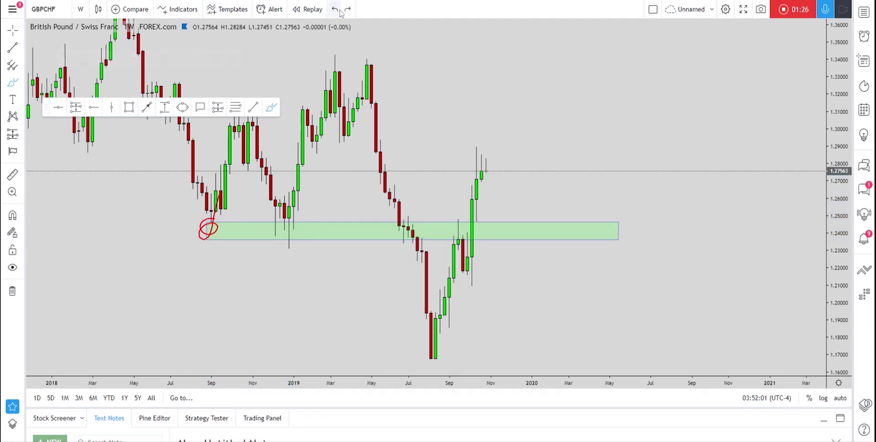
left_click(335, 9)
left_click_drag(486, 170, 491, 208)
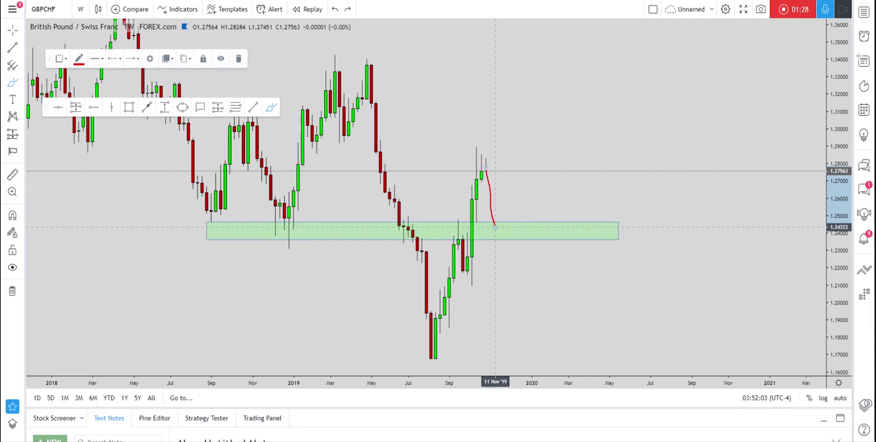
left_click(236, 63)
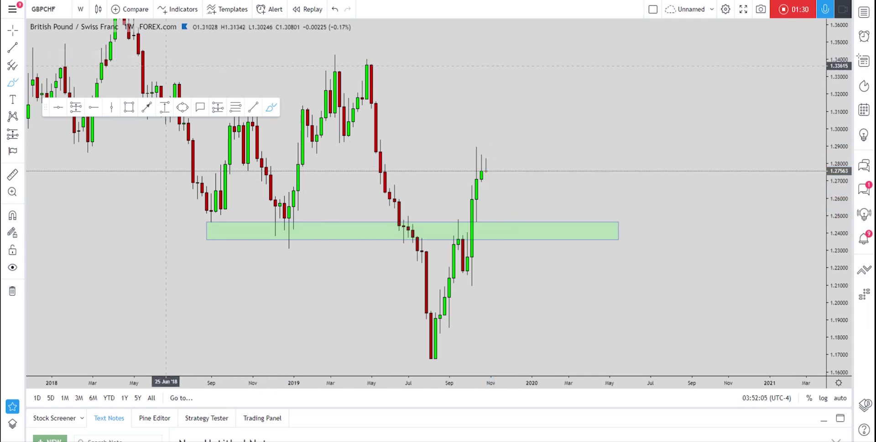
Switch the GBPCHF chart to the 1-day interval and frame the candles from May 2019 to the current price.
left_click(84, 10)
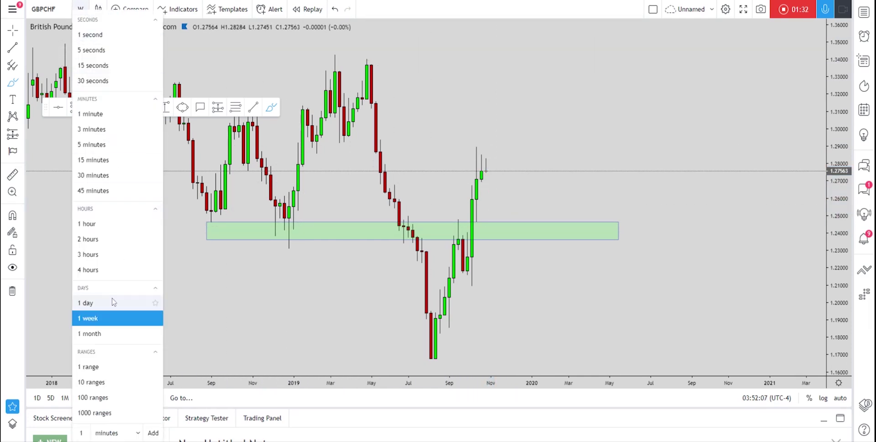
left_click(114, 302)
left_click_drag(848, 339, 808, 131)
left_click(400, 368)
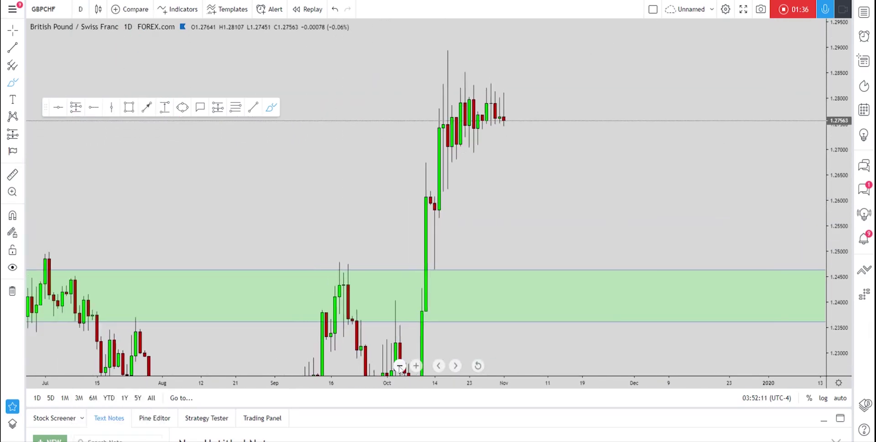
left_click(400, 366)
left_click_drag(668, 152, 602, 156)
Brush the mid-October 2019 rise and the sideways consolidation up to the current price, and undo the strokes.
left_click(269, 108)
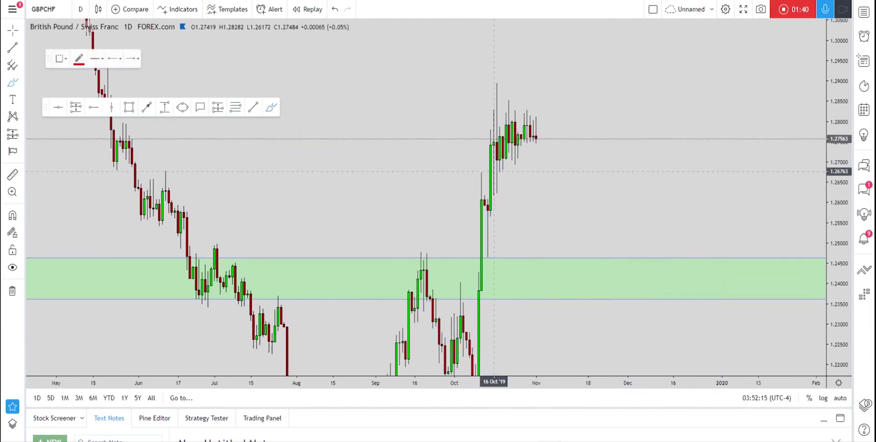
mouse_move(491, 237)
left_mouse_down()
mouse_move(491, 141)
mouse_move(502, 155)
mouse_move(520, 133)
mouse_move(531, 135)
left_mouse_up()
mouse_move(501, 161)
left_mouse_down()
mouse_move(503, 130)
mouse_move(518, 139)
left_mouse_up()
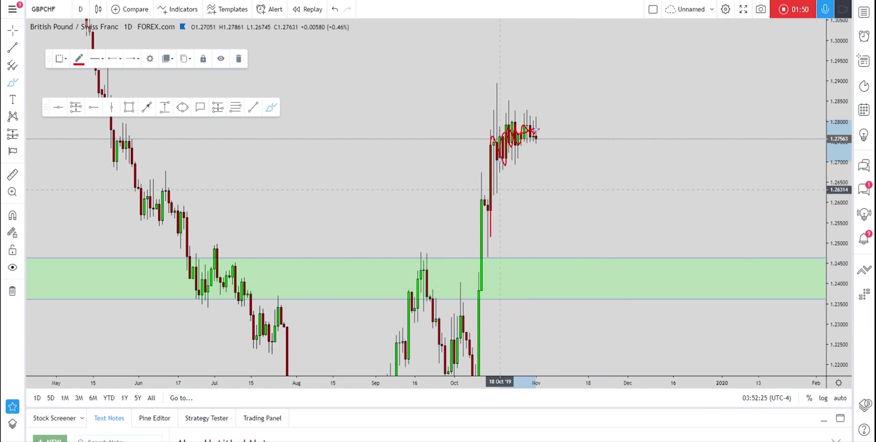
key("ctrl+z")
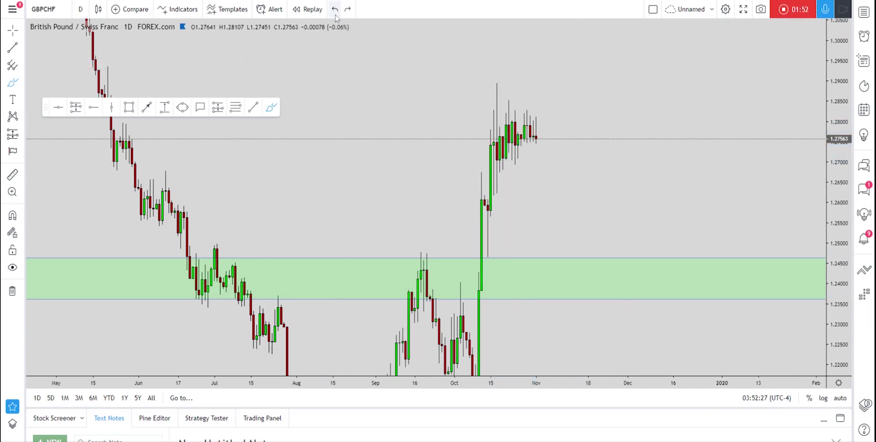
Brush the lower and upper boundaries of the October consolidation and a decline to about 1.245, and undo the strokes.
left_click_drag(502, 162, 560, 131)
left_click_drag(493, 129, 600, 100)
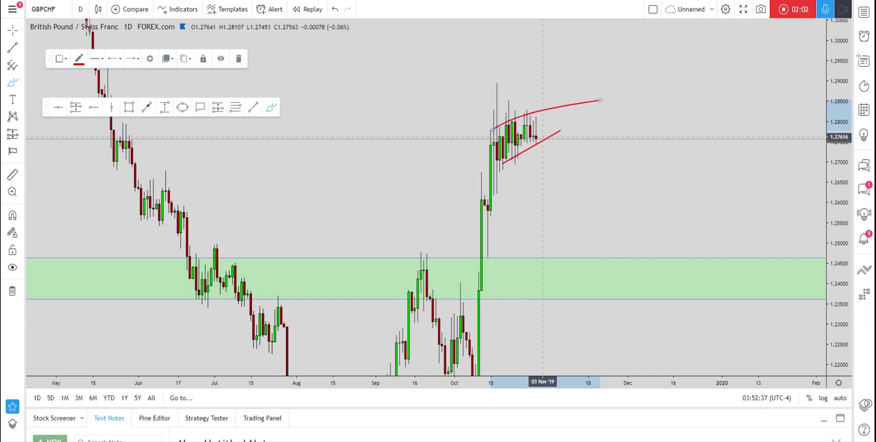
left_click_drag(540, 136, 570, 261)
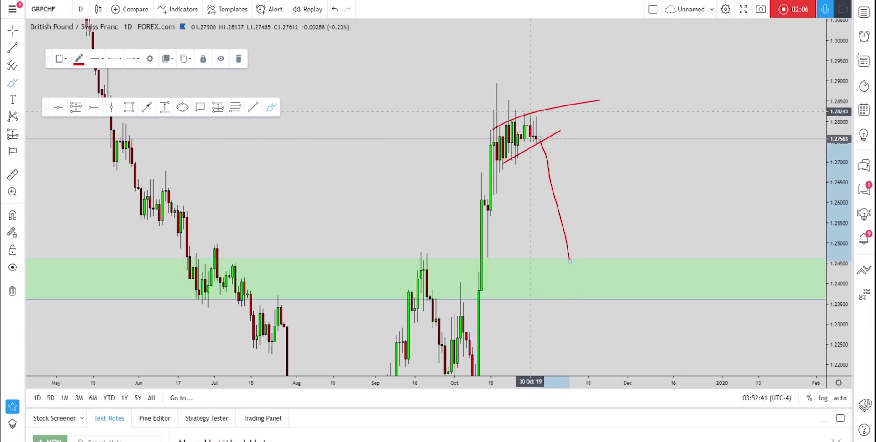
left_click(336, 10)
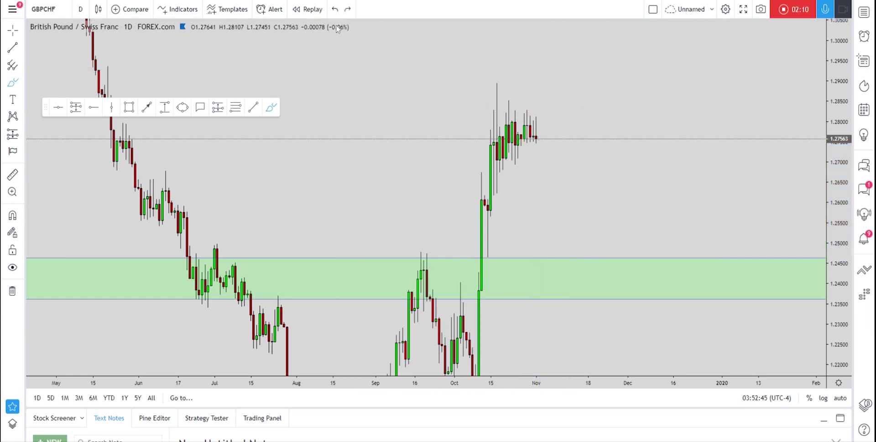
Delete the green zone between about 1.246 and 1.236, and place a horizontal ray at 1.24656 from the mid-September 2019 high.
left_click(368, 263)
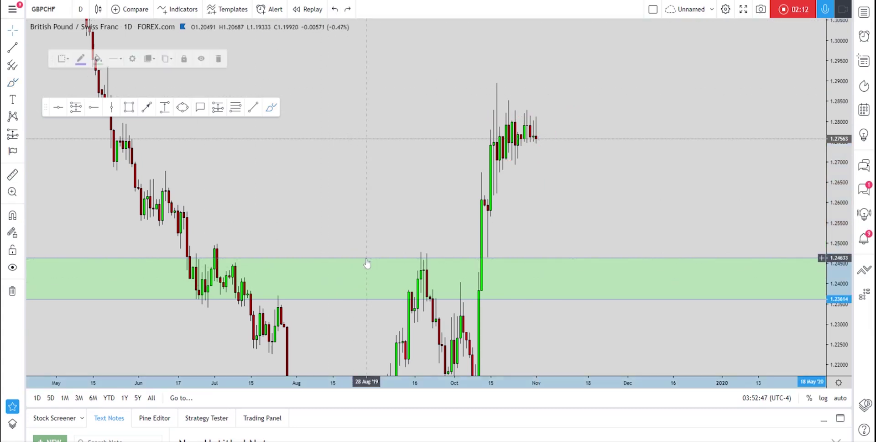
key("Delete")
left_click(93, 107)
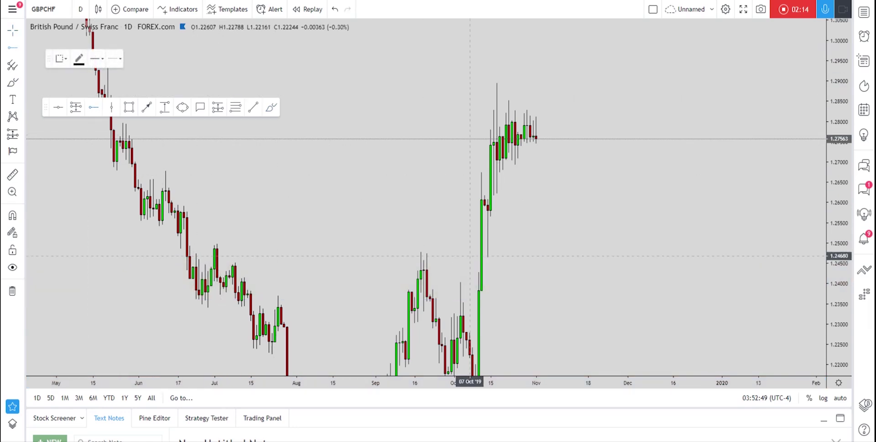
left_click(424, 256)
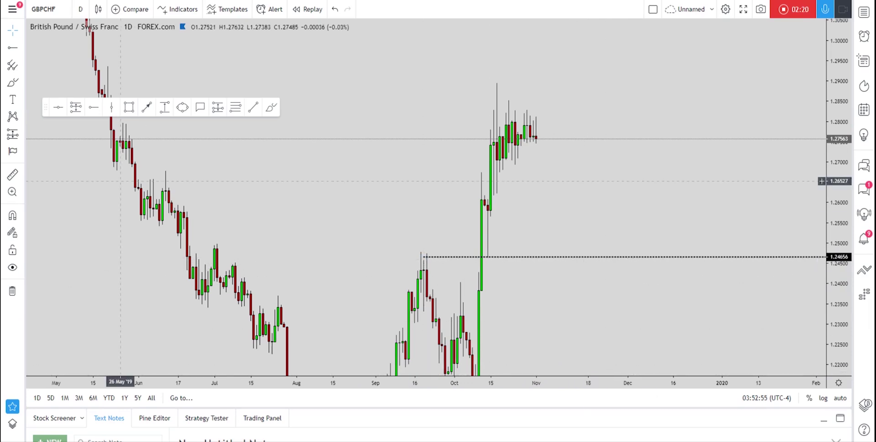
Draw a rectangle zone from mid-October to mid-December 2019 between about 1.2615 and 1.263.
left_click(129, 107)
left_click_drag(482, 196, 670, 190)
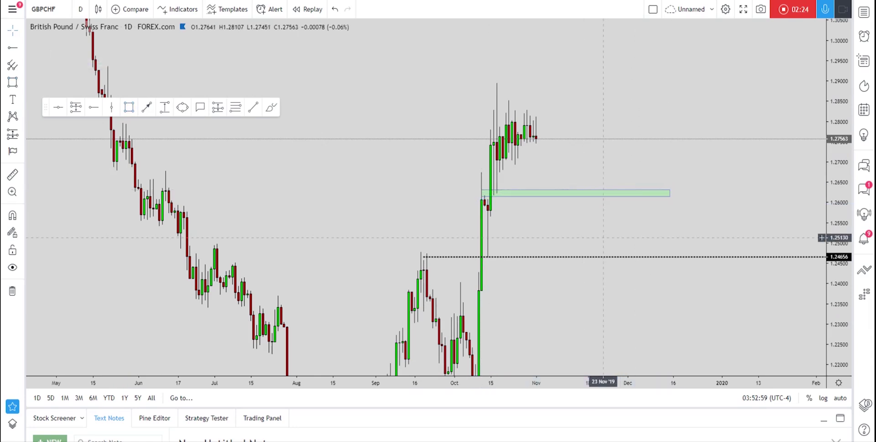
left_click_drag(603, 238, 601, 232)
left_click_drag(839, 295, 839, 272)
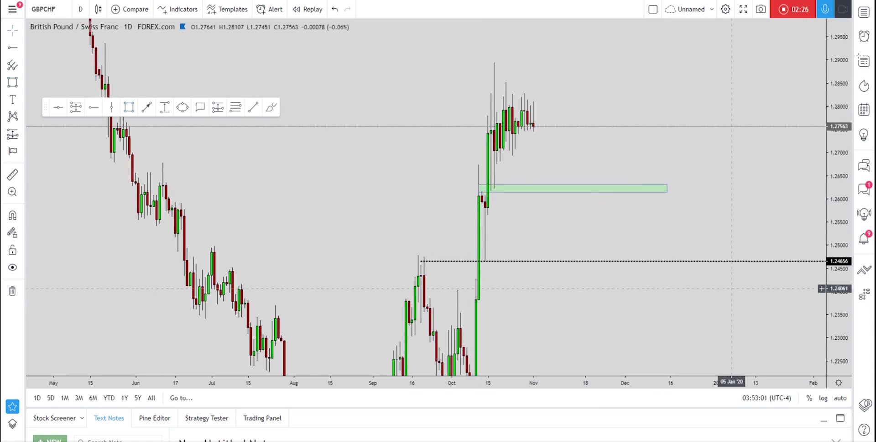
Draw one arrow from the current price down to the green zone and another from the zone's underside to the 1.24656 ray.
left_click(147, 107)
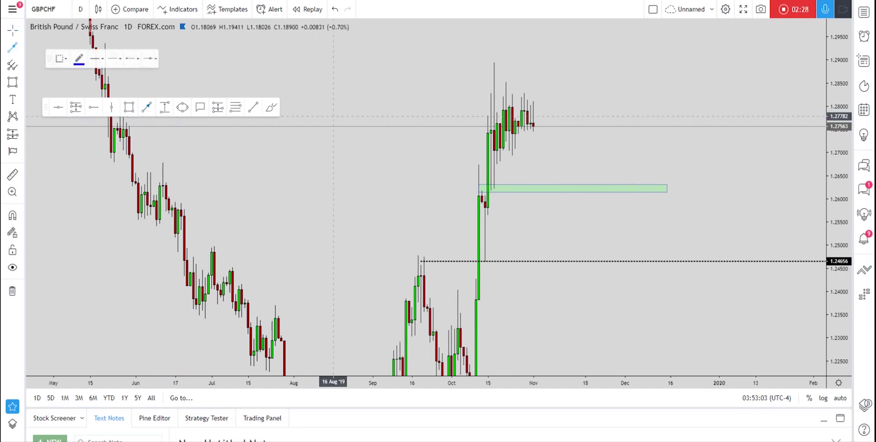
left_click(540, 125)
left_click(548, 182)
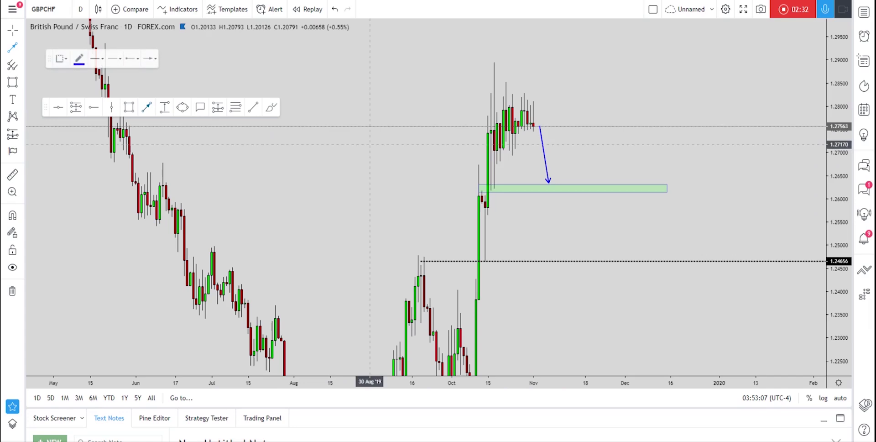
left_click(551, 192)
left_click(564, 260)
Switch the chart to the 4-hour interval and enlarge the price action between the current price and the green zone.
left_click(81, 9)
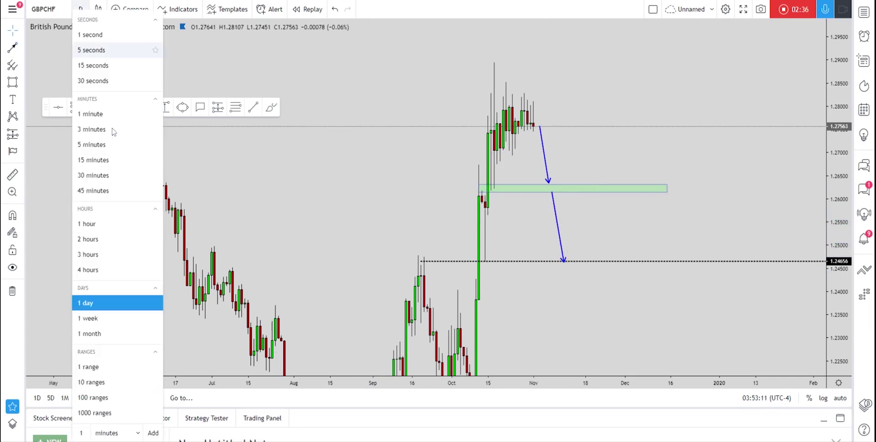
left_click(104, 274)
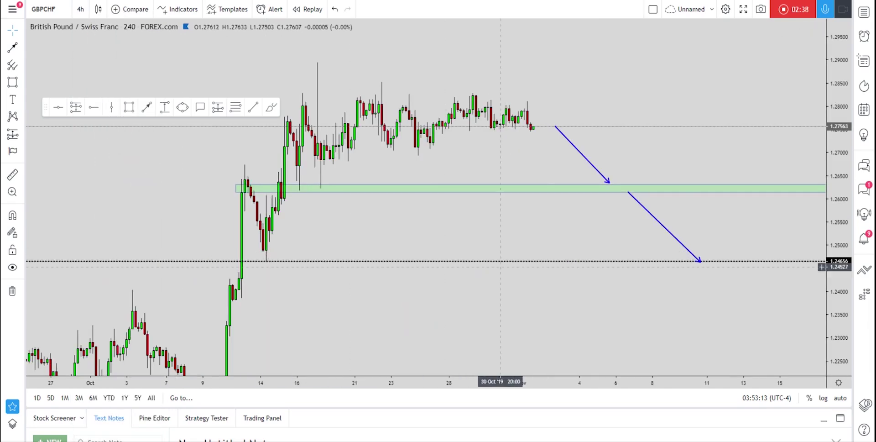
left_click_drag(839, 234, 839, 105)
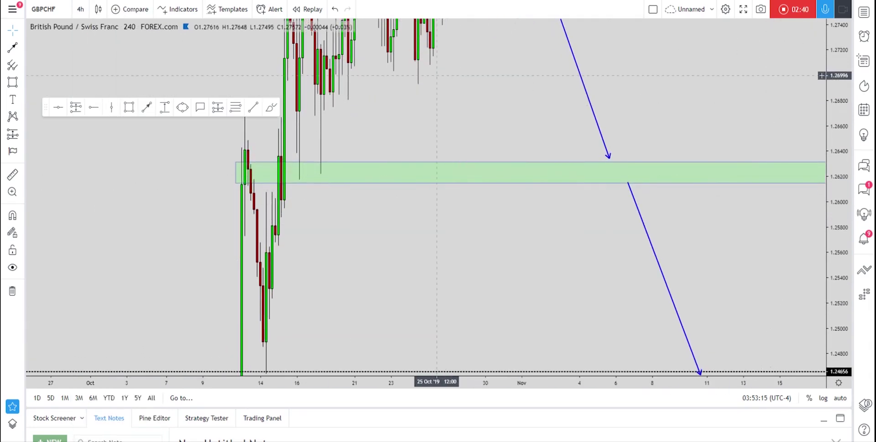
left_click_drag(437, 80, 433, 197)
Draw a rising trend line from the late-October low at about 1.269, under the recent lows, to about 1.279 in early November.
left_click(249, 108)
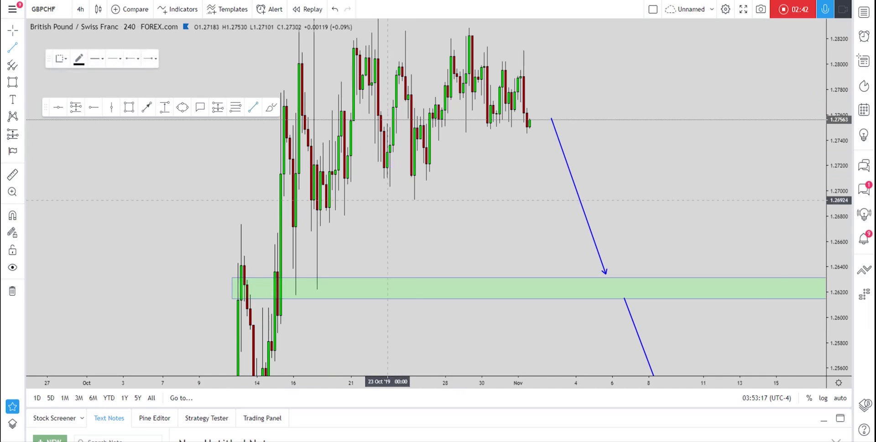
left_click(412, 200)
left_click(548, 80)
left_click(547, 137)
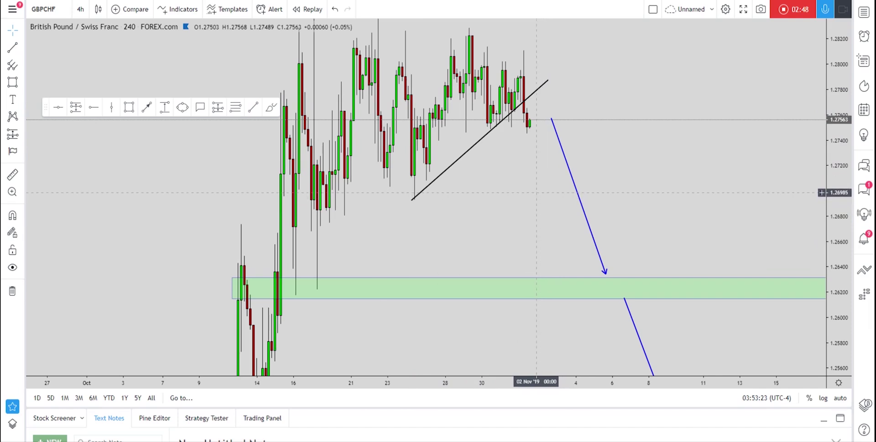
Brush a retest of the rising trend line followed by a decline to about 1.266, and delete the stroke.
left_click(271, 108)
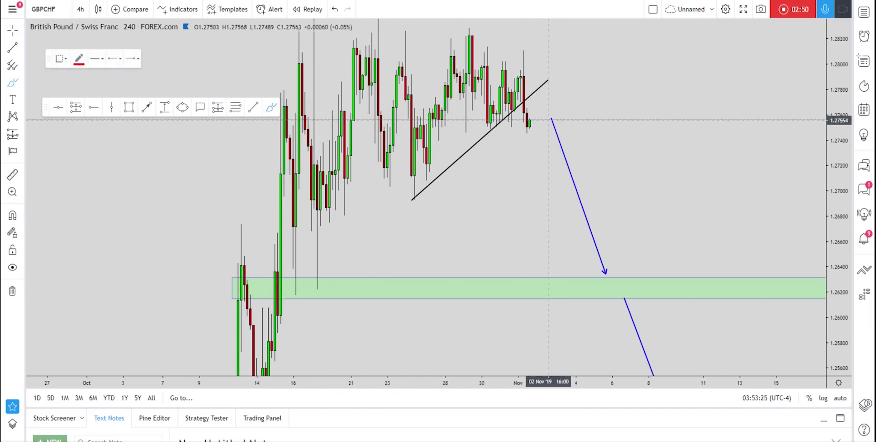
mouse_move(531, 121)
left_mouse_down()
mouse_move(541, 117)
mouse_move(567, 244)
left_mouse_up()
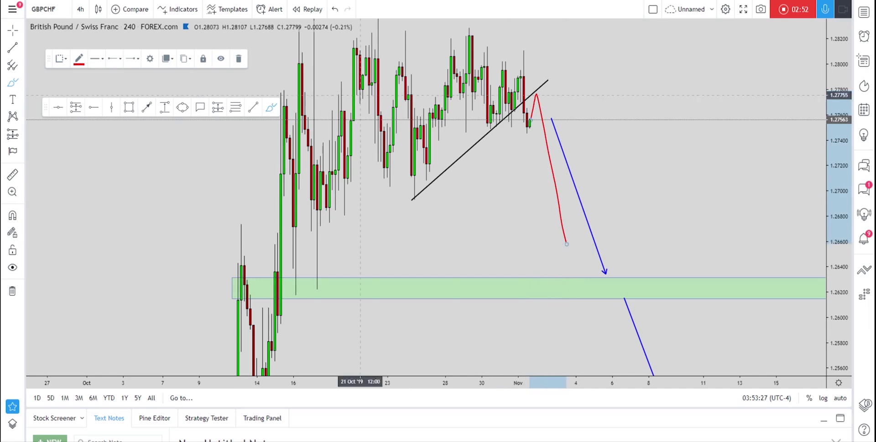
left_click(238, 62)
Return the chart to the 1-day interval and frame the October candles with the arrows, green zone and dotted ray.
left_click(80, 9)
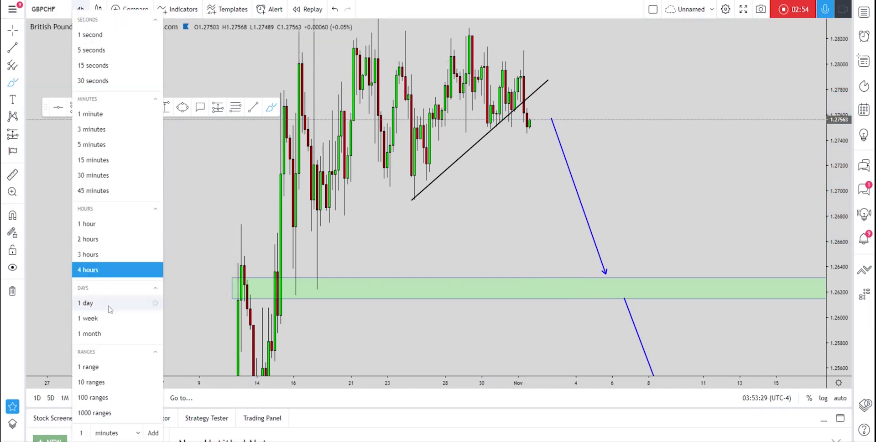
left_click(91, 301)
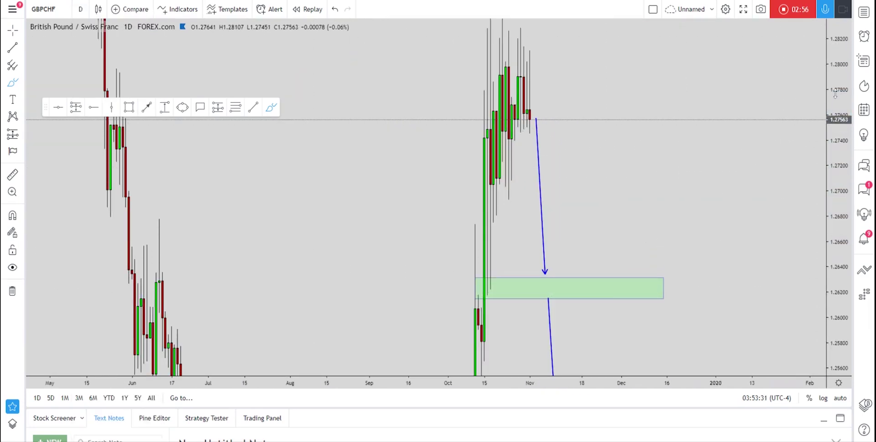
left_click_drag(839, 216, 839, 310)
key("Escape")
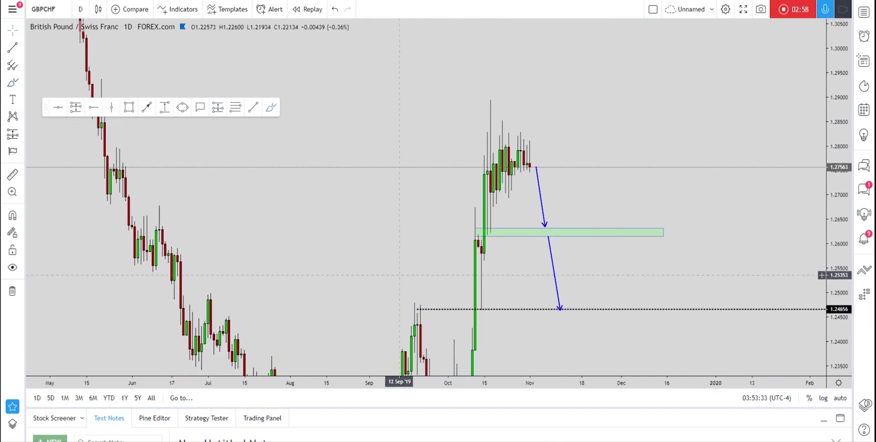
left_click_drag(406, 333, 452, 296)
scroll(426, 359, "up", 2)
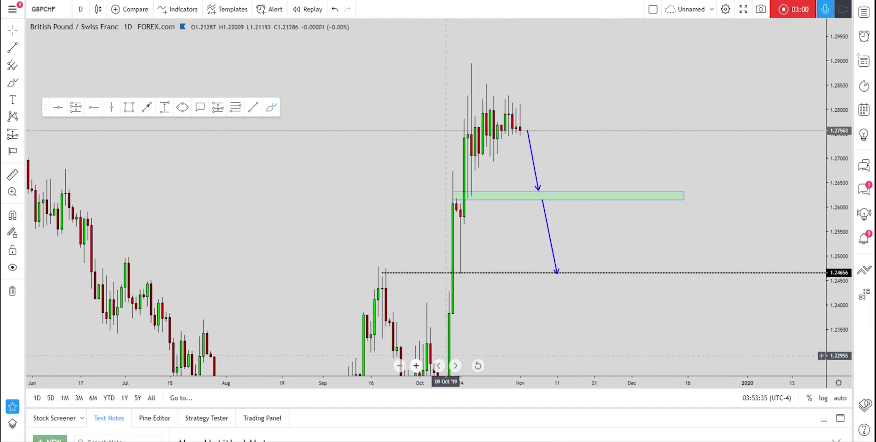
scroll(422, 357, "up", 2)
left_click_drag(432, 347, 471, 351)
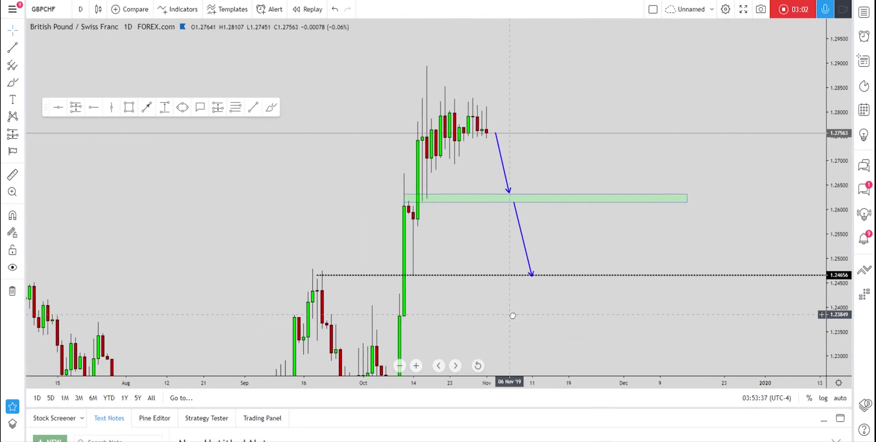
left_click_drag(839, 323, 839, 300)
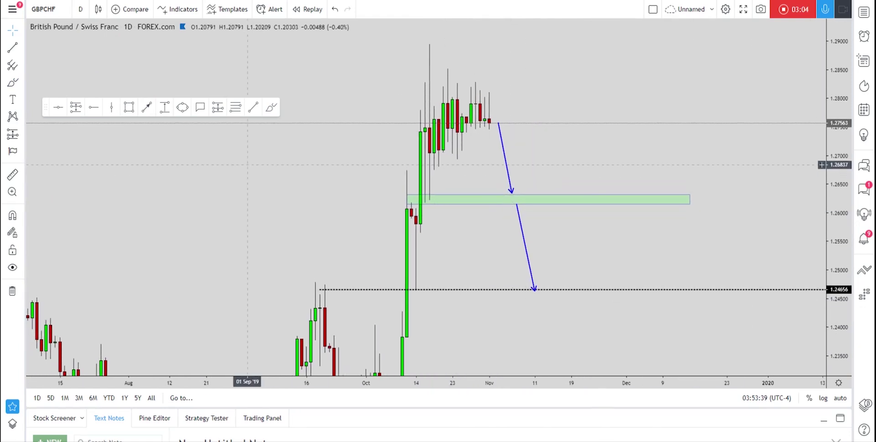
Mark the latest daily candle with a small ellipse centred at about 1.276, at the start of the first arrow.
left_click(182, 109)
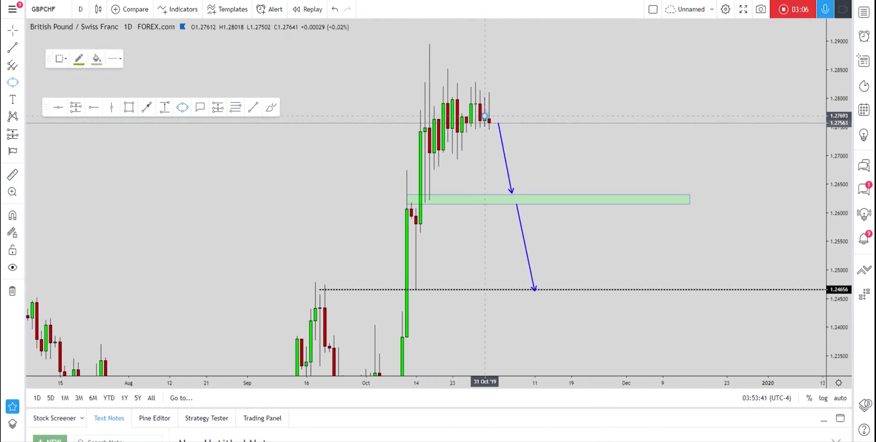
left_click(493, 120)
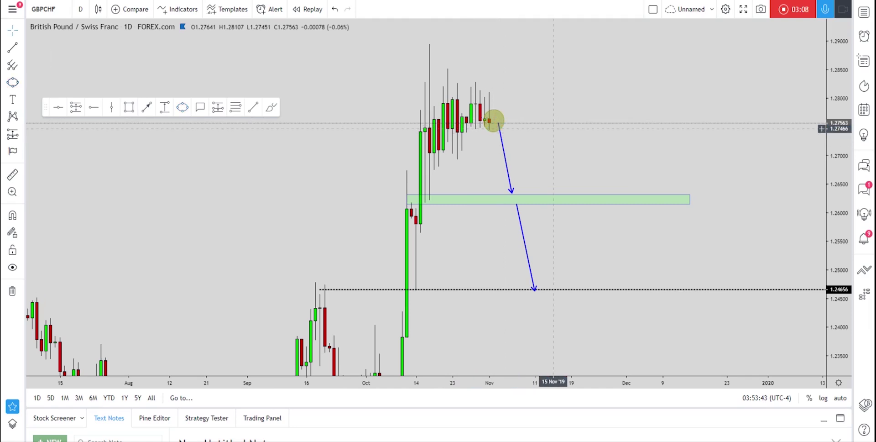
left_click_drag(562, 127, 576, 123)
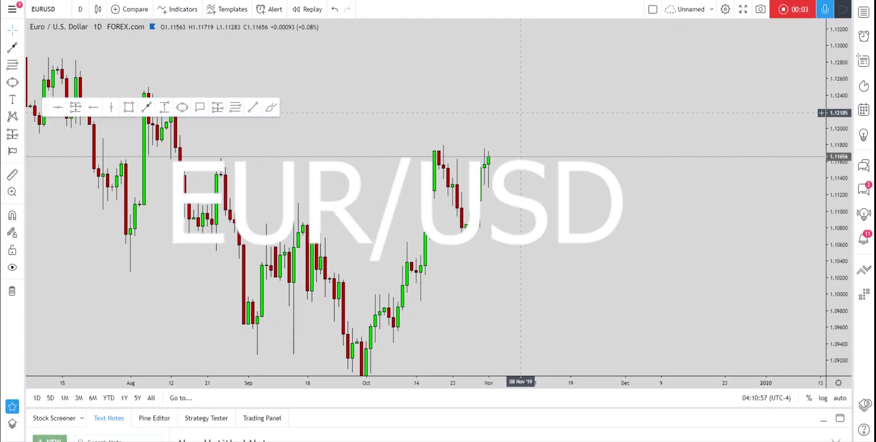
Draw a thin green rectangle zone at about 1.113, from about 23 October to about 10 November, across the latest candle's lower wick.
left_click(130, 108)
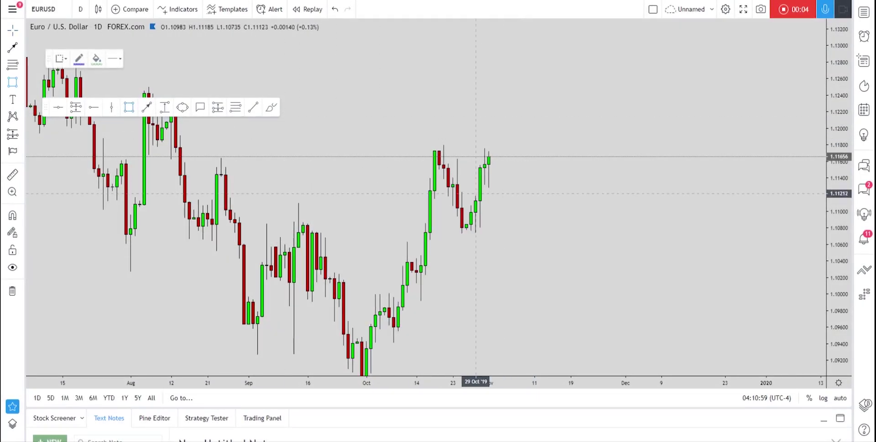
left_click(453, 186)
left_click(530, 188)
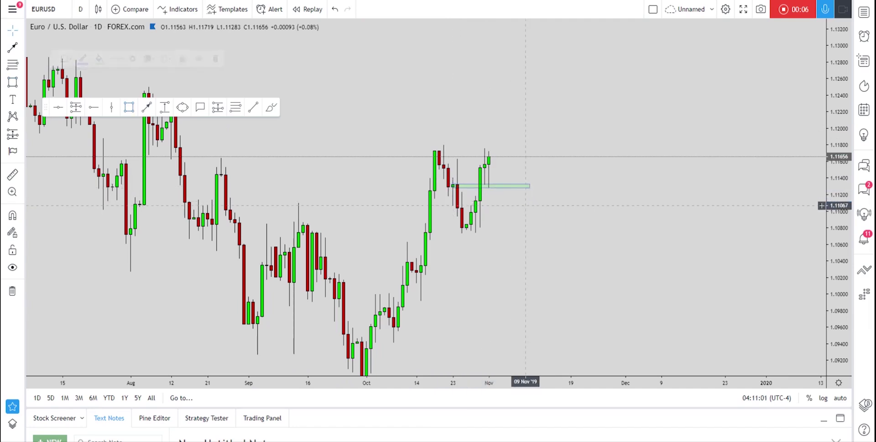
Circle the latest wick at the green zone, brush projected rises up to about 1.124, and remove all the strokes.
left_click_drag(525, 203, 559, 209)
left_click_drag(836, 276, 837, 315)
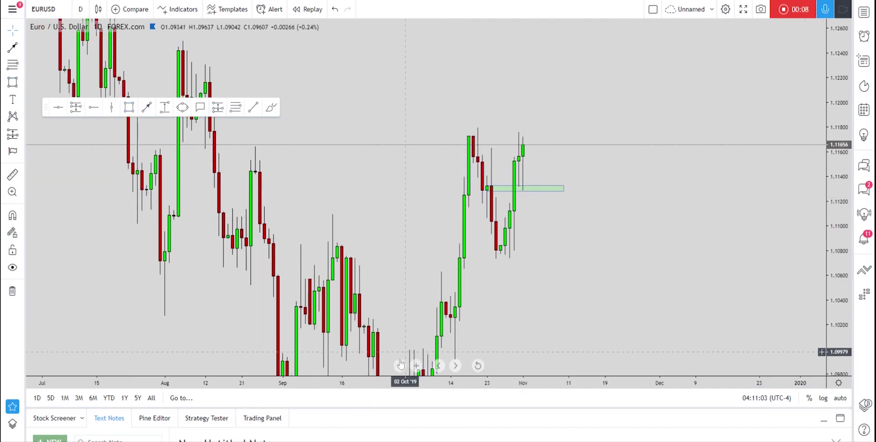
left_click(416, 365)
left_click_drag(422, 281, 486, 276)
left_click(271, 110)
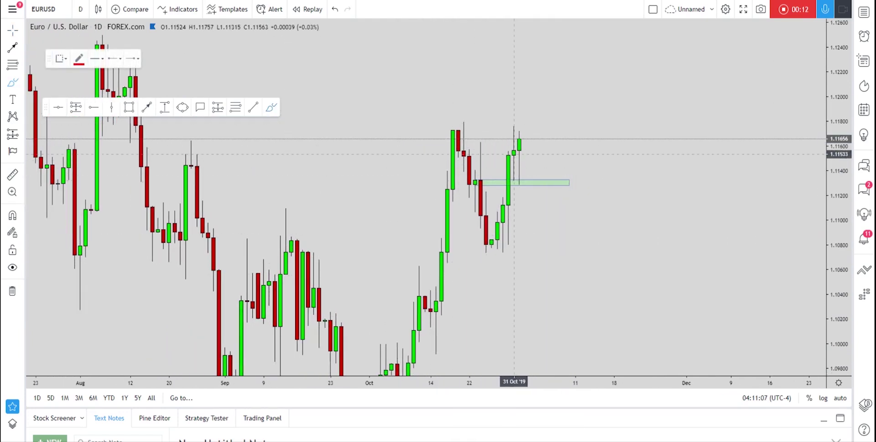
left_click_drag(523, 178, 514, 180)
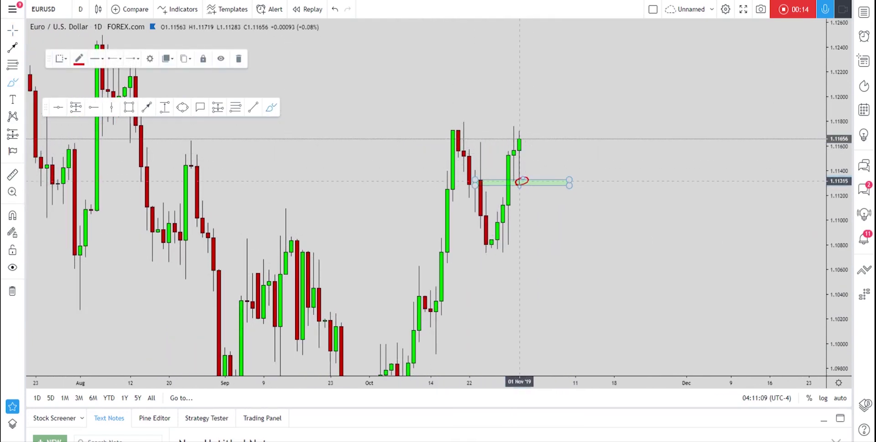
left_click_drag(518, 148, 532, 102)
left_click(336, 10)
left_click(336, 9)
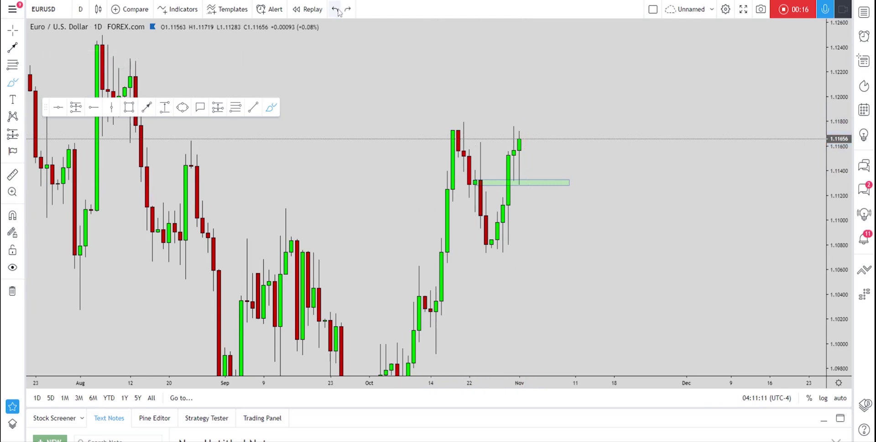
left_click_drag(526, 140, 536, 51)
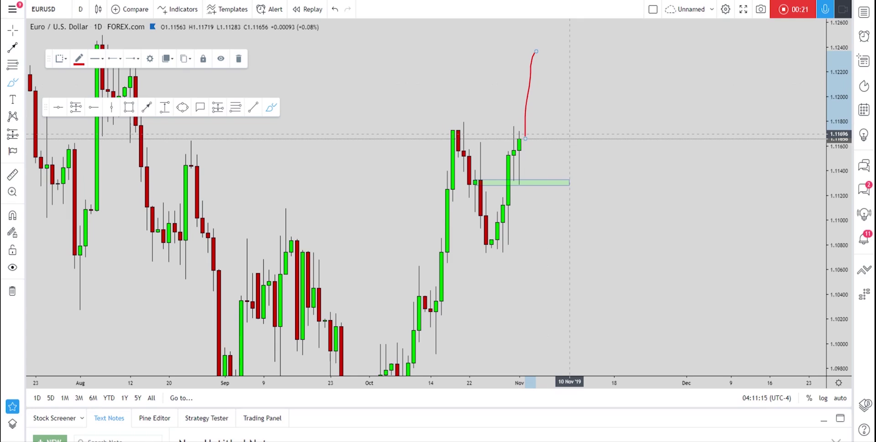
left_click(239, 59)
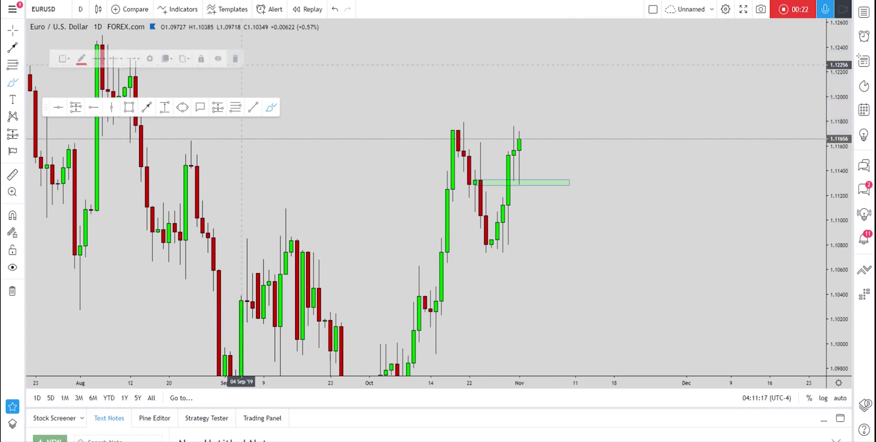
Draw a Fibonacci retracement from the 25 October low at 1.10729 to the 21 October high at 1.11786, and brush and undo the swing's path.
left_click(236, 108)
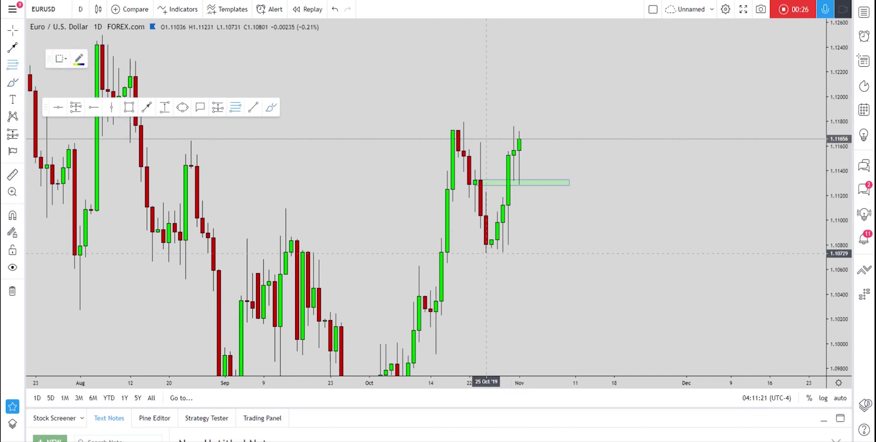
left_click_drag(486, 253, 464, 123)
left_click(271, 108)
mouse_move(491, 246)
left_mouse_down()
mouse_move(453, 122)
mouse_move(497, 229)
mouse_move(531, 78)
left_mouse_up()
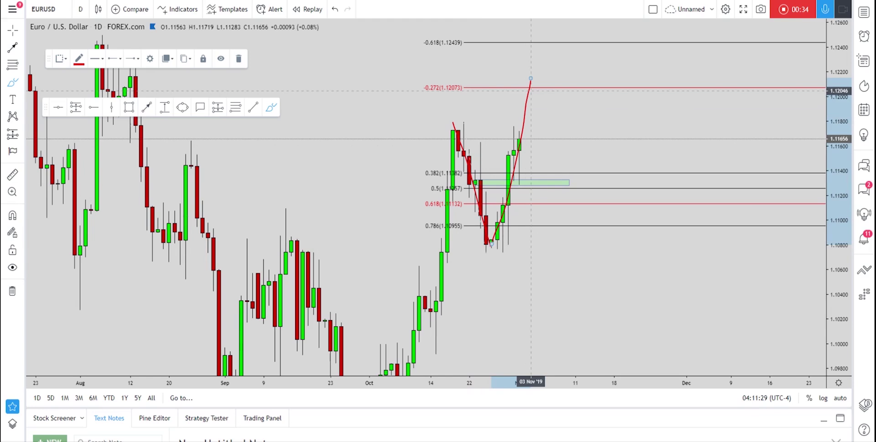
left_click_drag(464, 123, 487, 254)
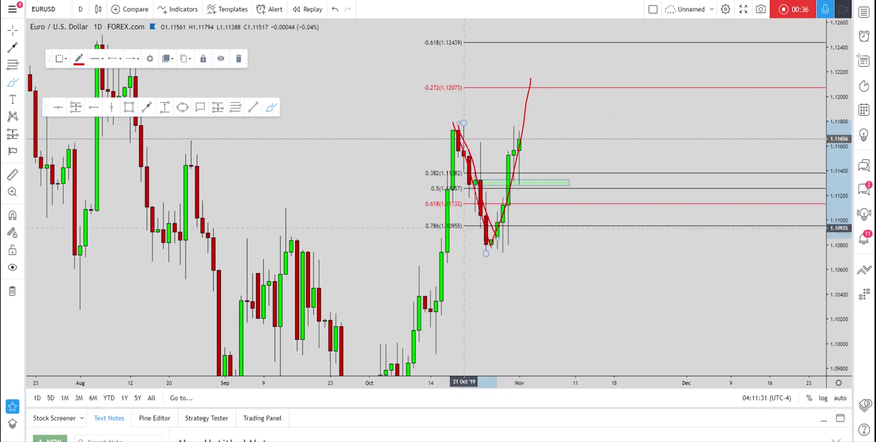
left_click(335, 9)
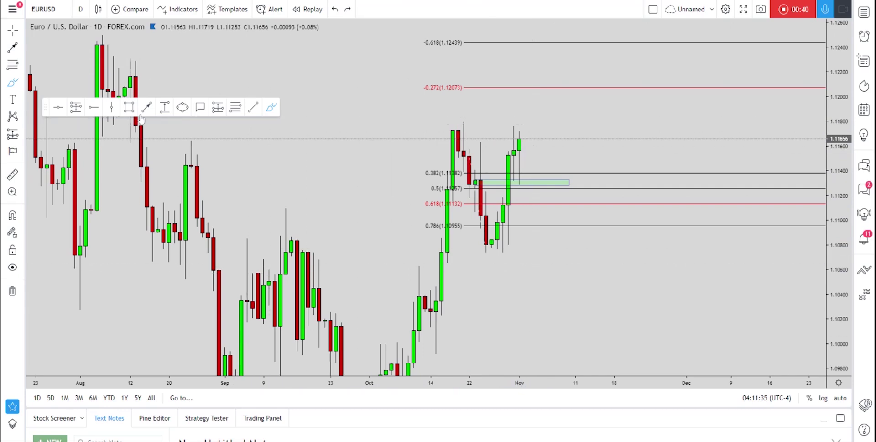
Place a dotted horizontal ray at 1.12050, starting at about 27 October, just under the -0.272 extension level.
left_click(94, 106)
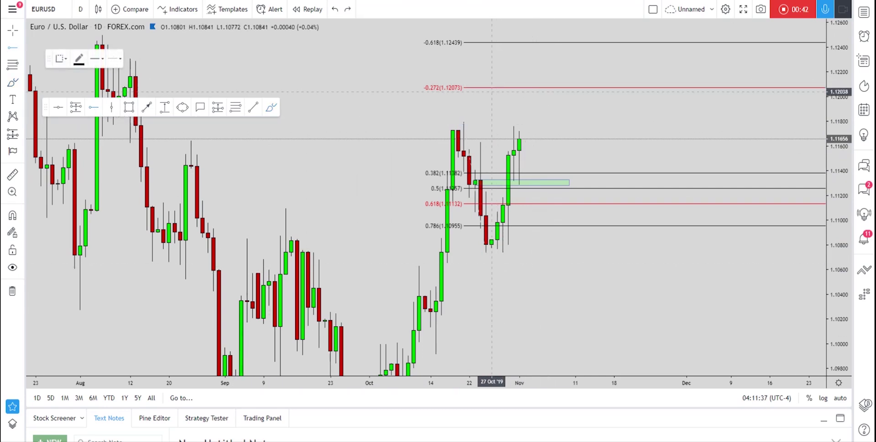
left_click(491, 90)
left_click(459, 93)
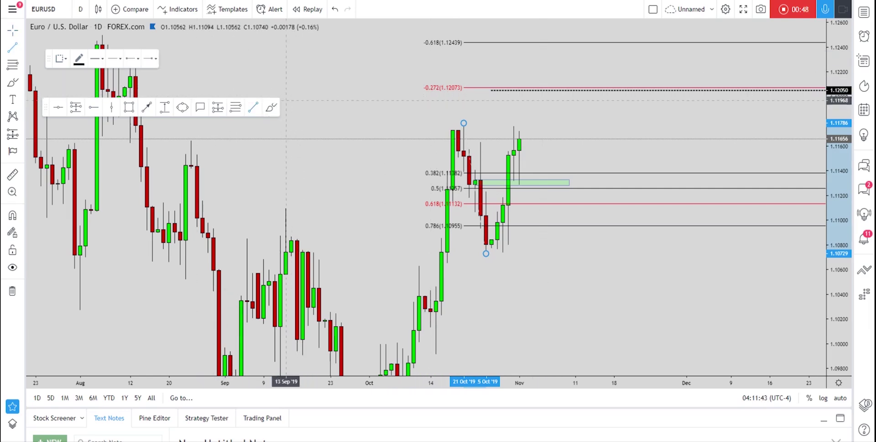
Brush along the -0.618 extension level, and delete both that stroke and the Fibonacci retracement.
left_click_drag(463, 45, 675, 38)
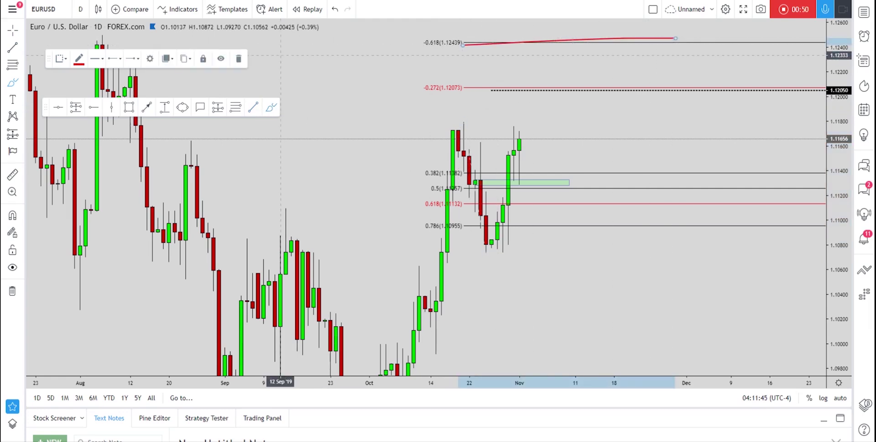
left_click(240, 60)
left_click(460, 87)
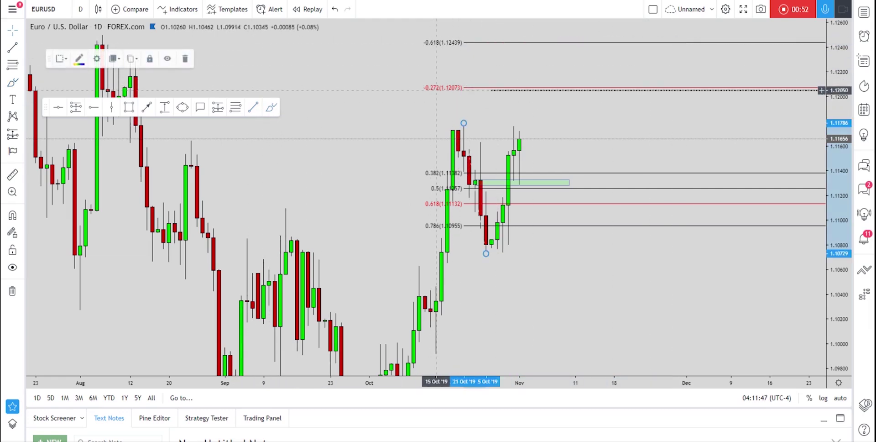
left_click(185, 58)
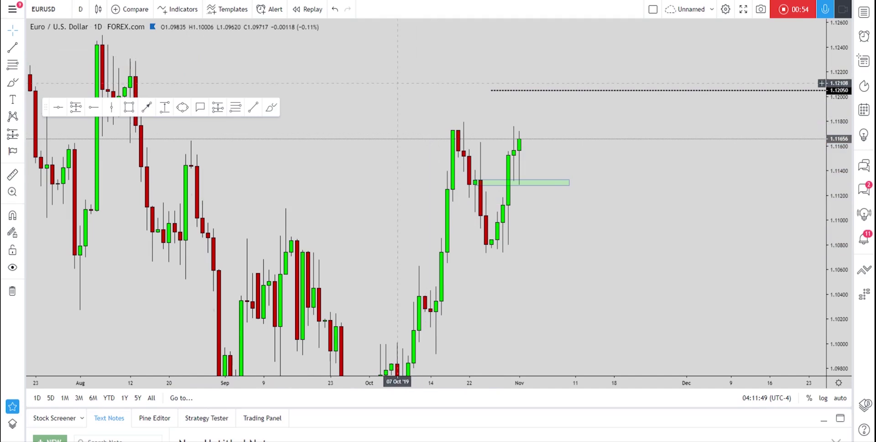
Brush the swing from the mid-October low at about 1.102 through the late-October pullback to about 1.121, and delete the stroke.
left_click_drag(402, 178, 394, 195)
left_click(271, 107)
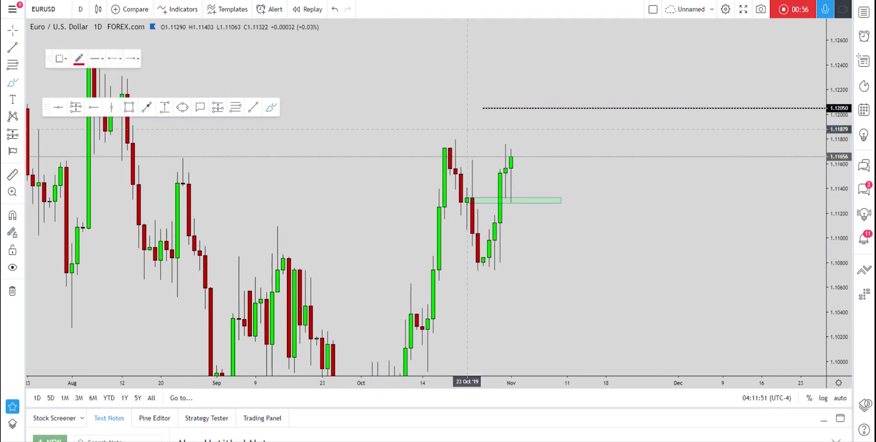
mouse_move(428, 330)
left_mouse_down()
mouse_move(472, 215)
mouse_move(506, 192)
mouse_move(539, 100)
left_mouse_up()
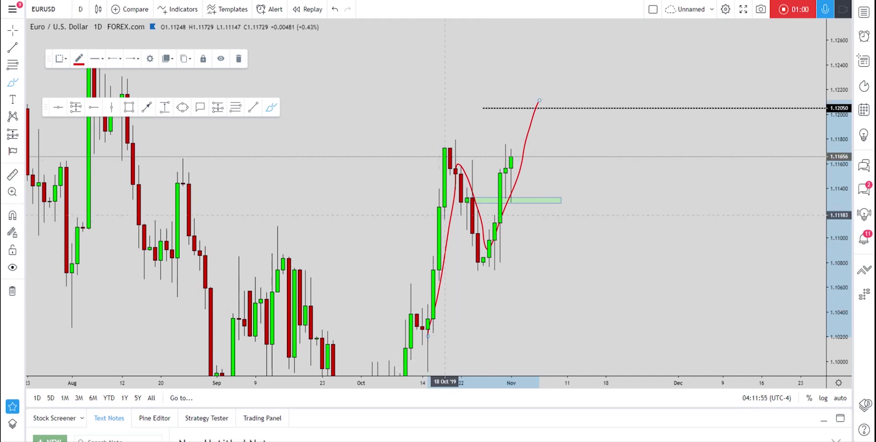
left_click(236, 59)
Brush a rise to the 1.12050 ray, circle the touch, brush a pullback to about 1.117, and undo the strokes.
left_click_drag(512, 157, 524, 115)
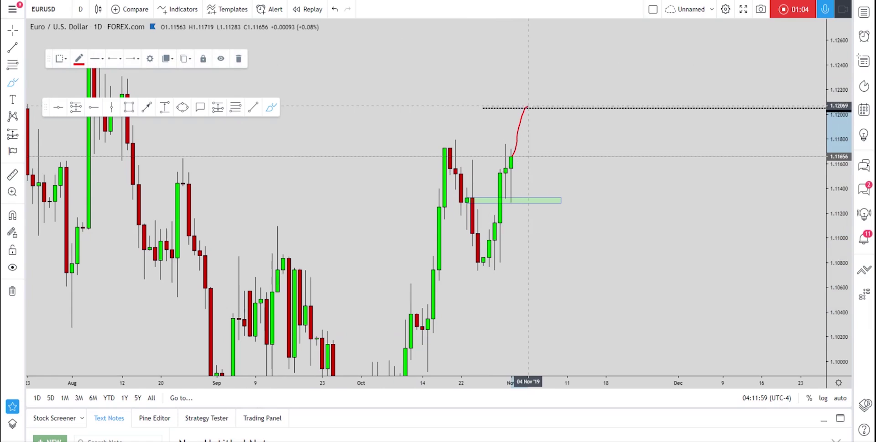
left_click_drag(529, 108, 545, 124)
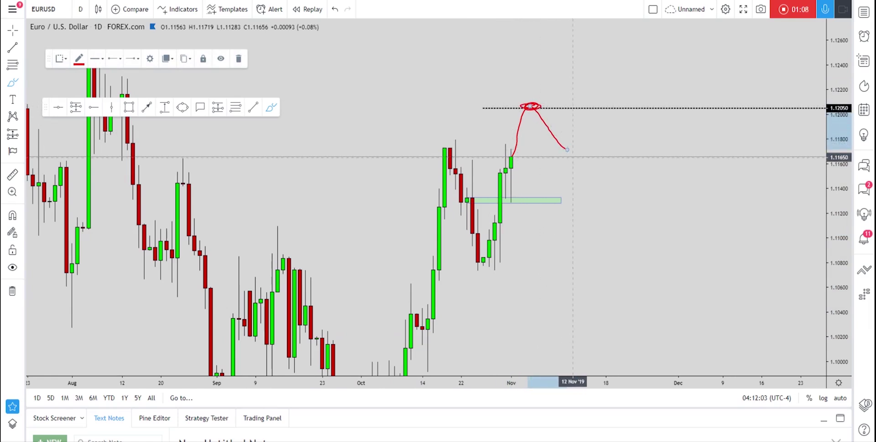
left_click(336, 10)
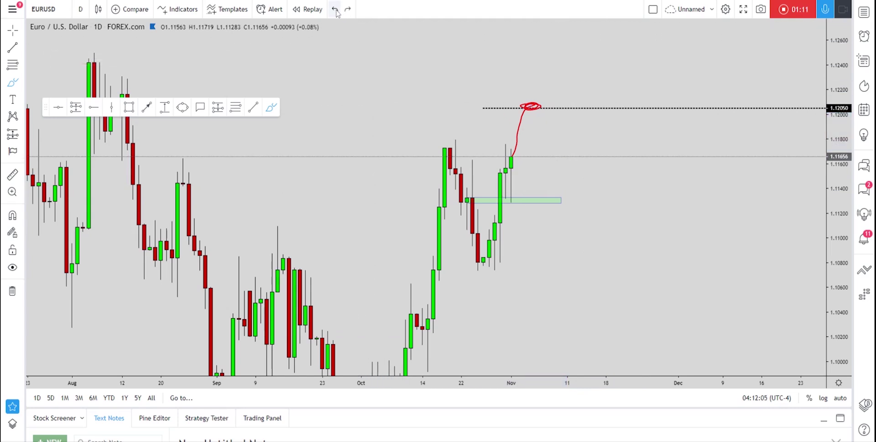
key("Escape")
Brush a rising stroke over the latest daily candle from about 1.108 to about 1.116, and delete it.
left_click_drag(470, 123, 476, 78)
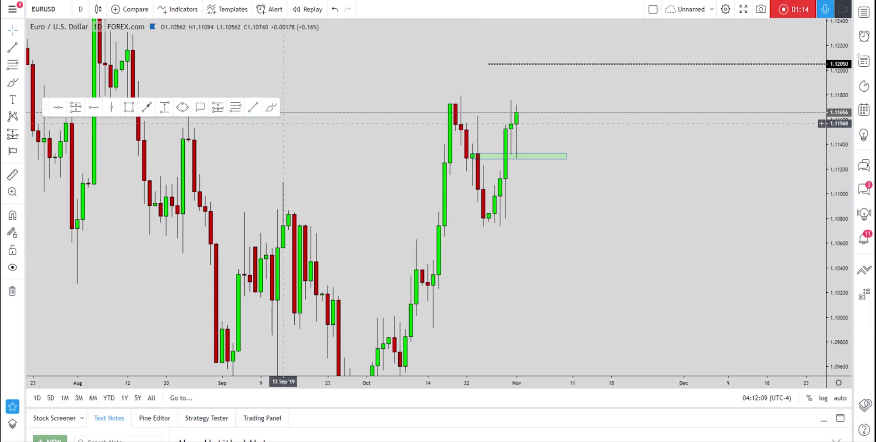
left_click(271, 107)
mouse_move(515, 215)
left_mouse_down()
mouse_move(484, 211)
mouse_move(528, 215)
mouse_move(505, 217)
mouse_move(517, 117)
left_mouse_up()
left_click(237, 59)
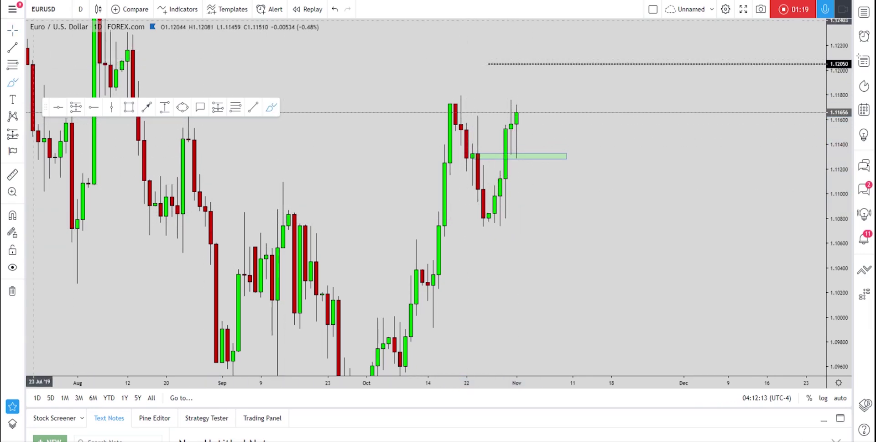
Switch the chart to the 1-week interval and draw a thin green zone at about 1.1085, from early July 2019 to about February 2020.
left_click(81, 10)
left_click(145, 319)
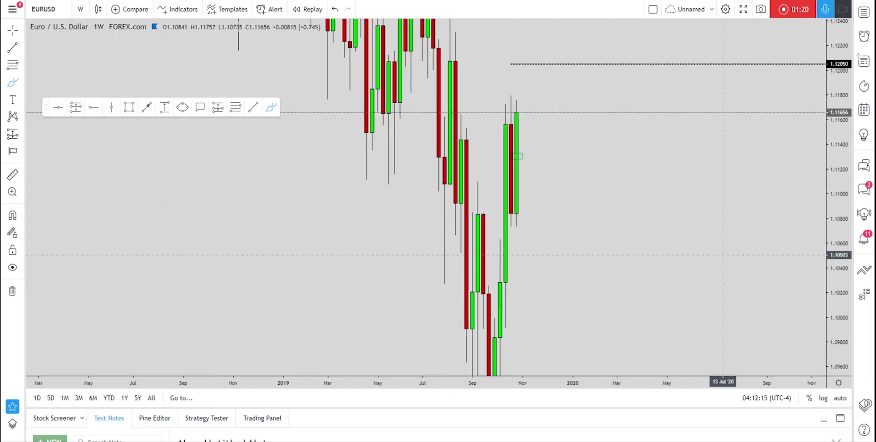
left_click(128, 107)
left_click_drag(428, 204, 606, 207)
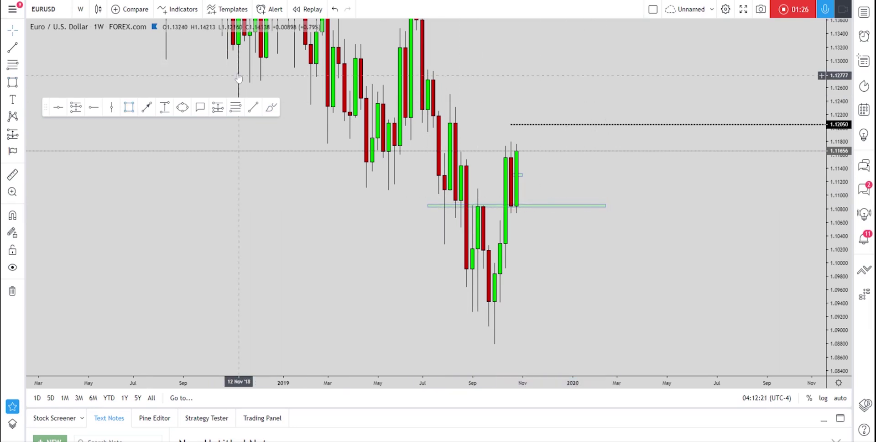
Circle the open and close of the 21 October weekly candle, brush a rise to about 1.1185, and undo the strokes.
left_click(270, 109)
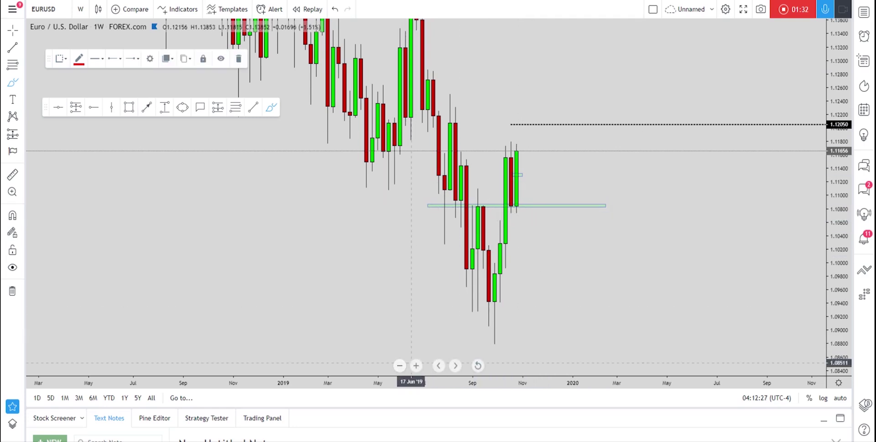
left_click(416, 365)
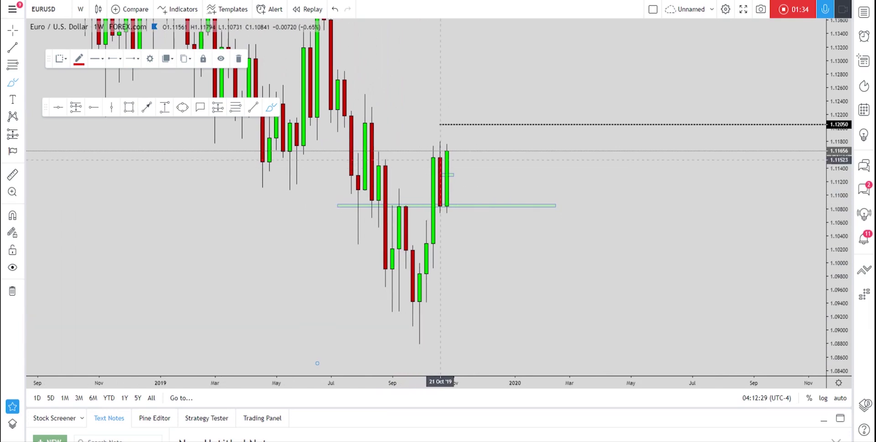
left_click_drag(440, 151, 448, 202)
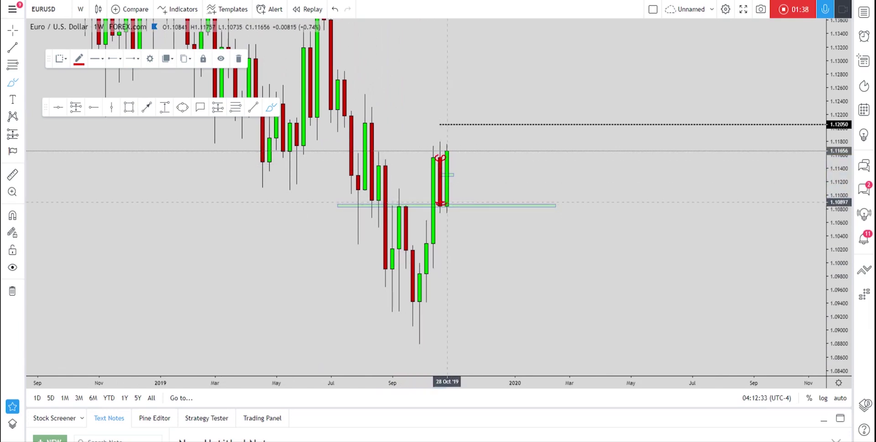
left_click(336, 9)
left_click(335, 9)
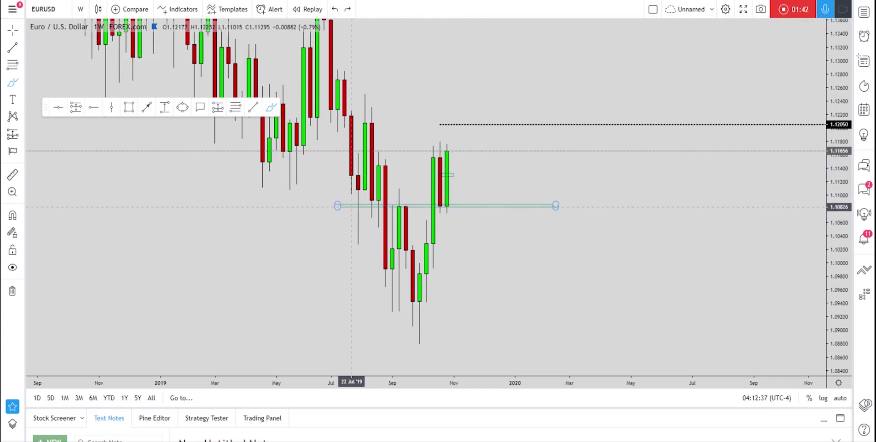
Brush a line along the weekly green zone, circle its price touches, trace the recent swing, and undo all the strokes.
left_click_drag(346, 206, 543, 208)
mouse_move(372, 203)
left_mouse_down()
mouse_move(349, 205)
mouse_move(376, 188)
mouse_move(407, 211)
mouse_move(434, 205)
left_mouse_up()
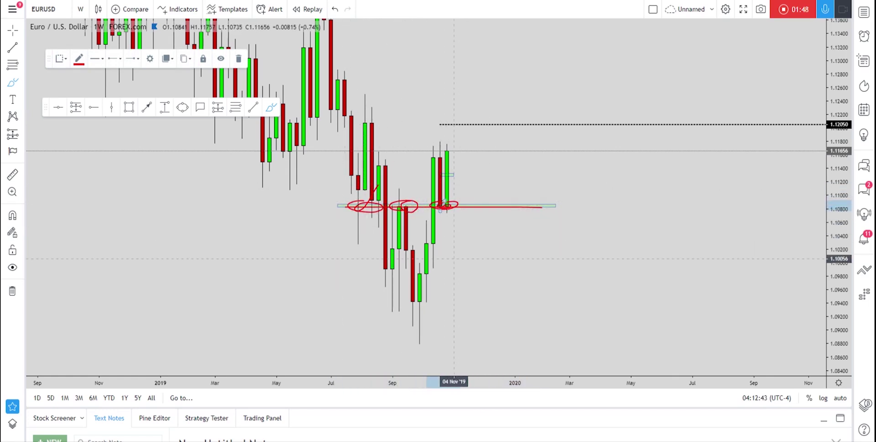
key("ctrl+z")
key("ctrl+z")
key("ctrl+z")
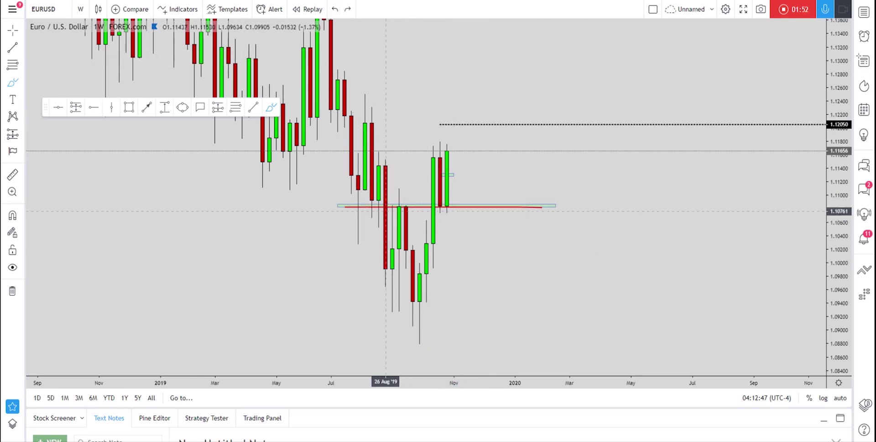
mouse_move(386, 156)
left_mouse_down()
mouse_move(379, 219)
mouse_move(398, 208)
mouse_move(421, 305)
mouse_move(440, 152)
left_mouse_up()
left_click(337, 9)
left_click(338, 9)
Return the chart to the 1-day interval and brush a rise to the 1.12050 ray followed by a decline to about 1.117.
left_click(80, 9)
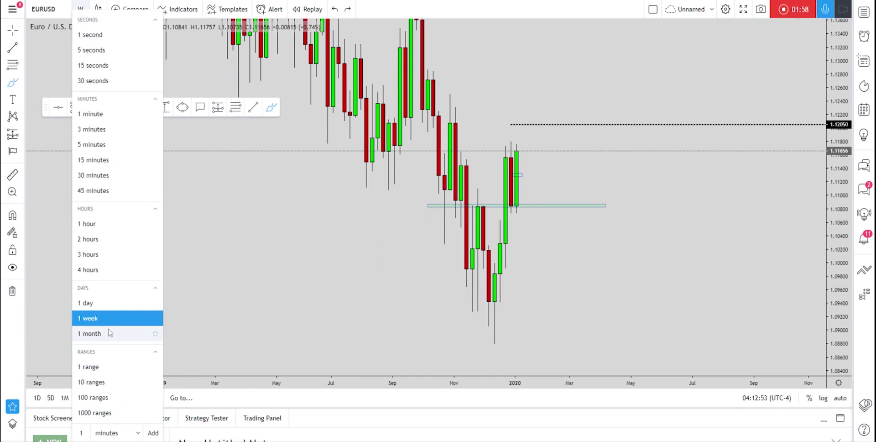
left_click(99, 303)
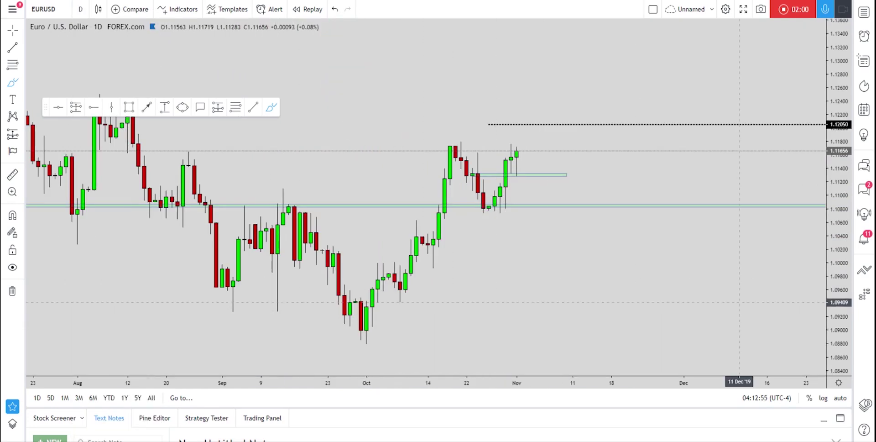
left_click_drag(612, 115, 590, 199)
left_click(271, 107)
mouse_move(501, 173)
left_mouse_down()
mouse_move(506, 125)
mouse_move(540, 141)
left_mouse_up()
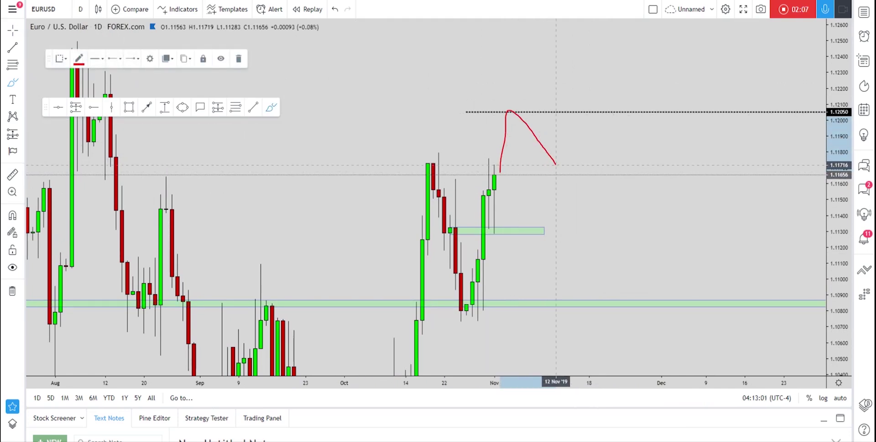
Draw a green zone between about 1.1168 and 1.1173, from 16 October to 25 November 2019, and delete the short 1.1130 zone and red path.
left_click(129, 107)
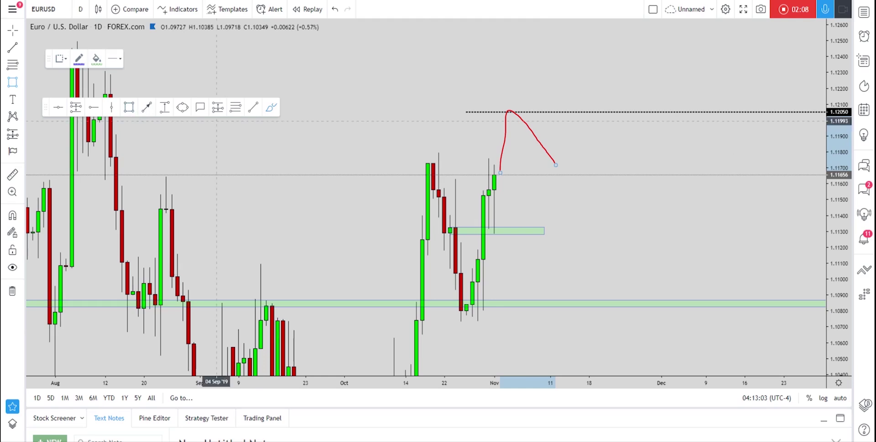
left_click_drag(416, 163, 628, 171)
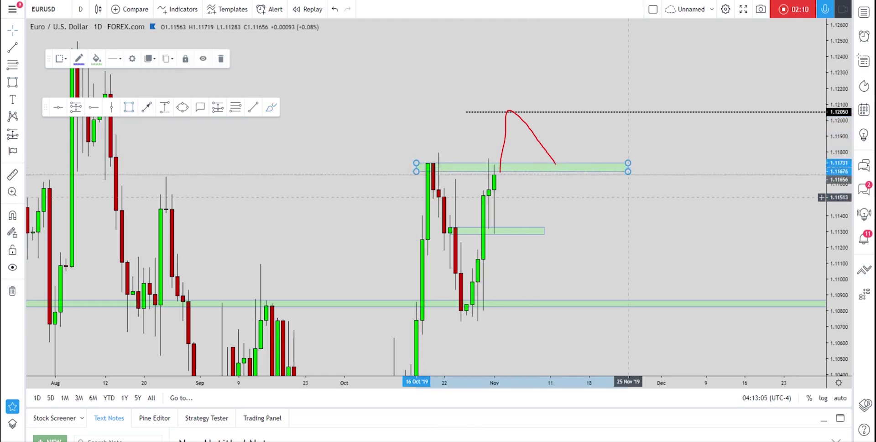
left_click(534, 219)
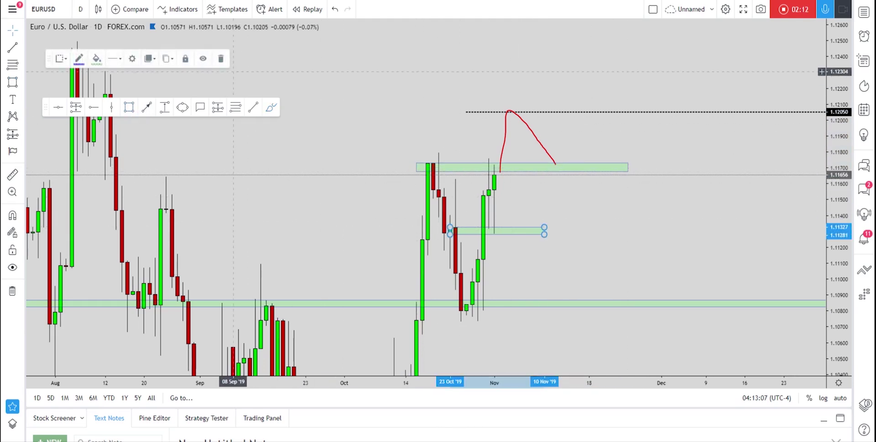
key("Delete")
left_click(505, 125)
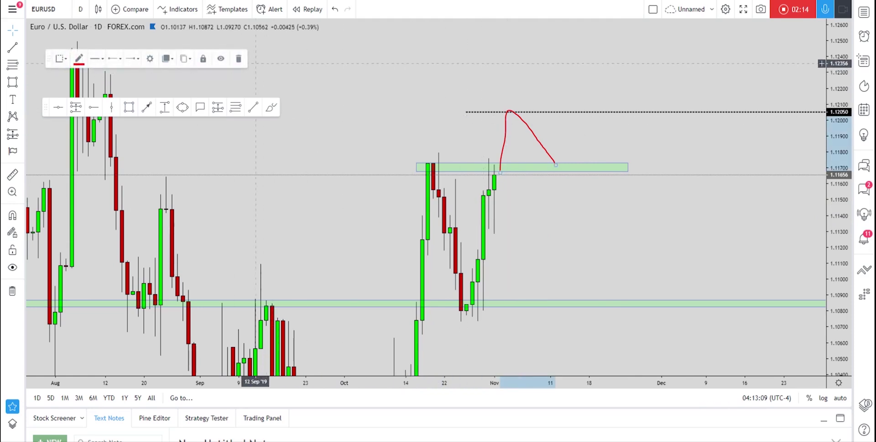
left_click(239, 59)
Circle the 1 November candle's lower wick, brush a line along the green zone near 1.117, and delete both strokes.
left_click(272, 108)
mouse_move(501, 219)
left_mouse_down()
mouse_move(489, 225)
mouse_move(501, 219)
left_mouse_up()
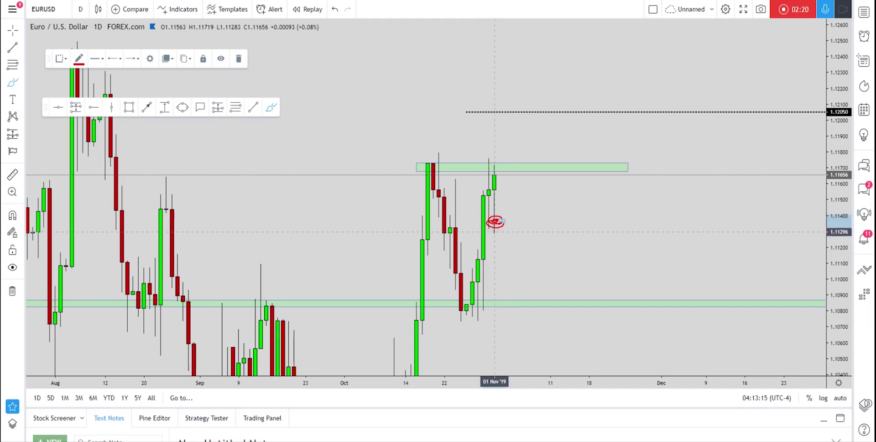
left_click(238, 58)
left_click(490, 169)
left_click_drag(430, 168, 534, 171)
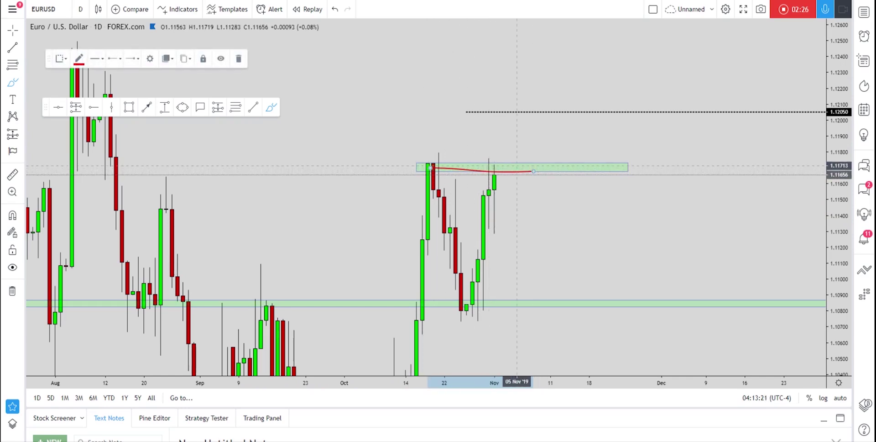
left_click(239, 58)
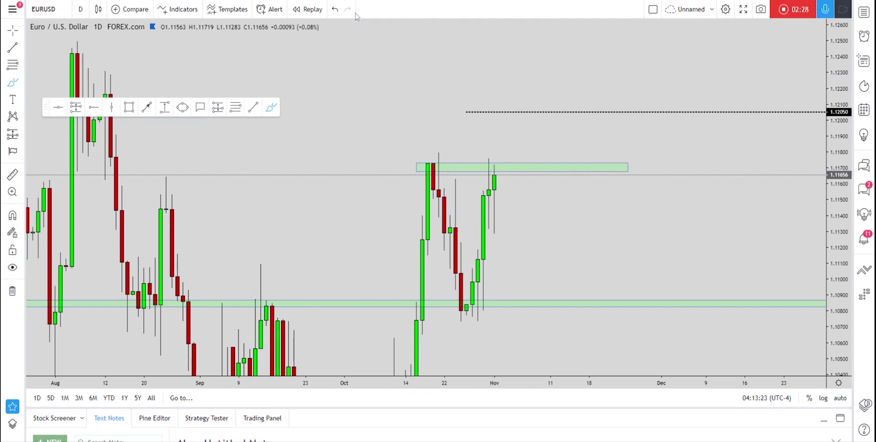
Brush a rise to the 1.12050 ray and a decline to the green zone near 1.117, and delete both strokes.
left_click_drag(494, 176, 505, 118)
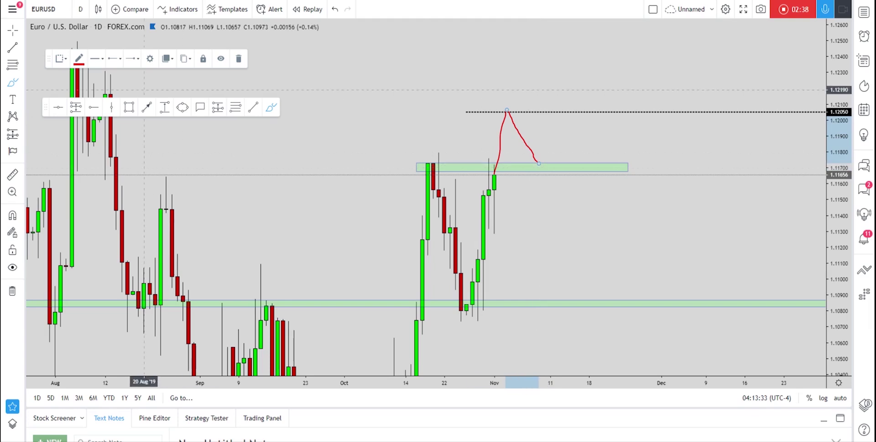
left_click(238, 59)
left_click(147, 107)
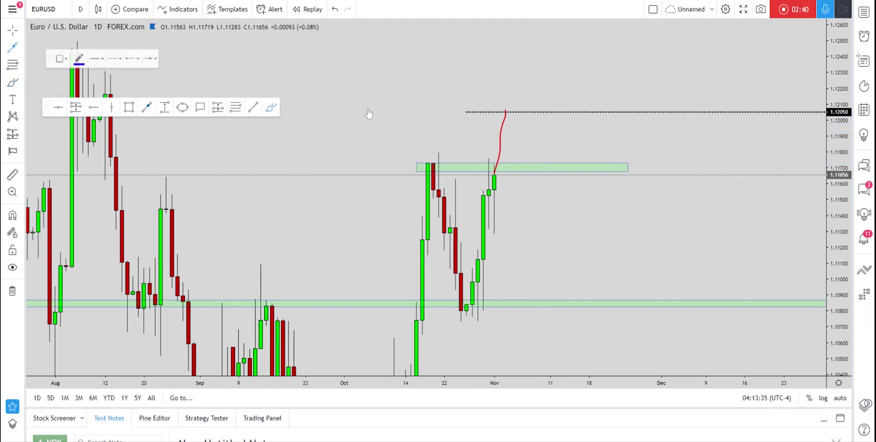
left_click(501, 131)
left_click(238, 59)
Draw a blue arrow from the 1 November candle up to the 1.12050 ray and a second one down to the green zone near 1.117.
left_click(147, 107)
left_click(494, 162)
left_click(511, 112)
left_click(490, 130)
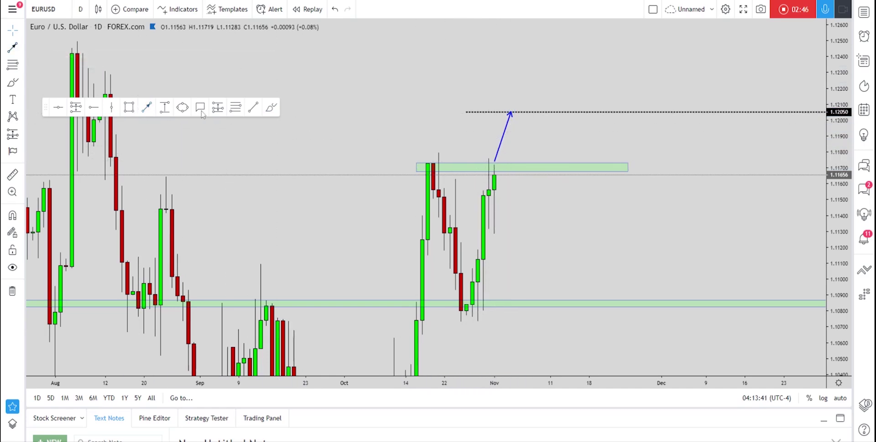
left_click(148, 108)
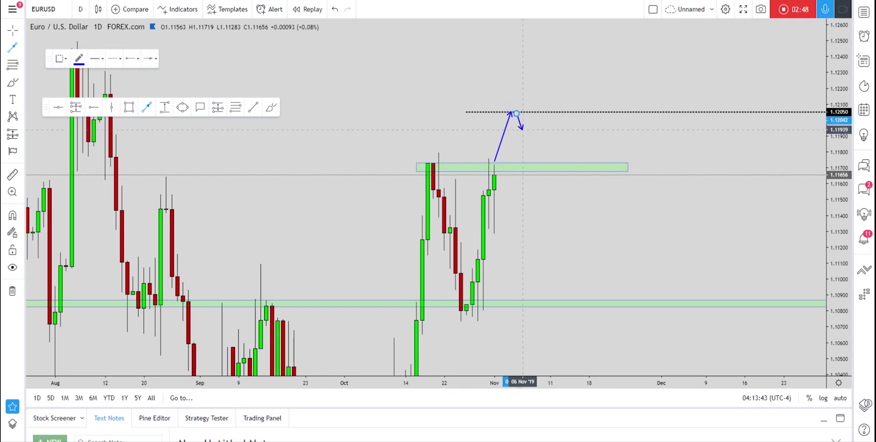
left_click(538, 163)
left_click(457, 142)
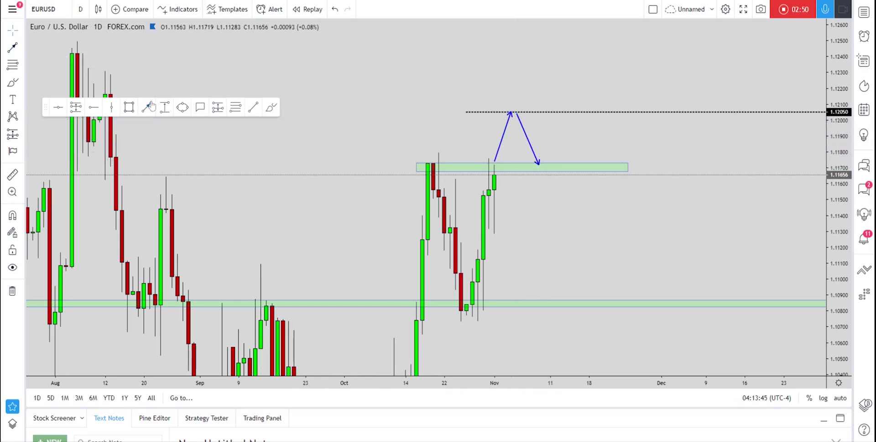
Mark the tip of the falling arrow with a small ellipse centred on the green zone at about 1.117.
left_click(184, 107)
left_click(528, 158)
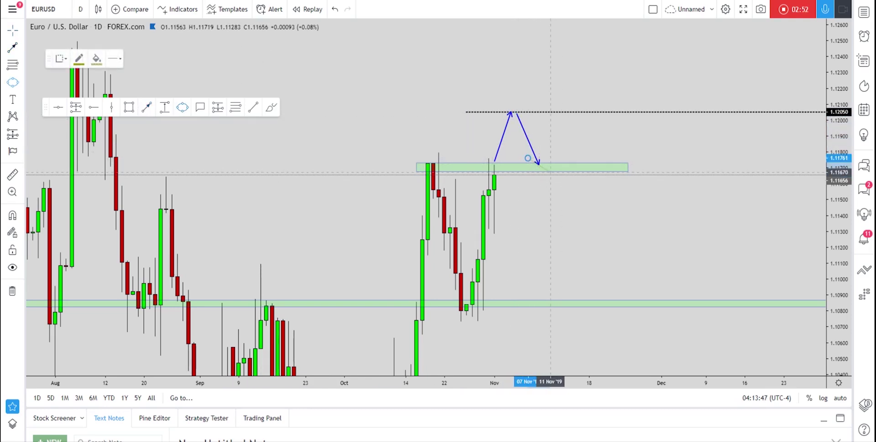
left_click(551, 172)
left_click(538, 181)
left_click_drag(580, 197, 579, 200)
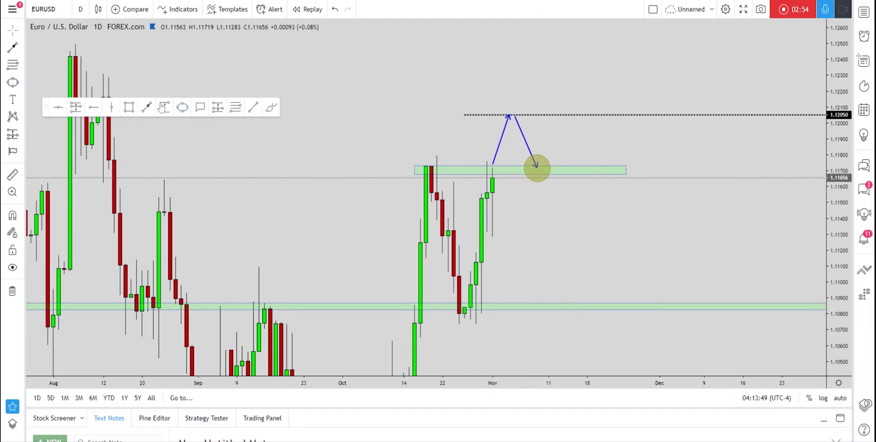
Draw a blue arrow from the ellipse up to about 1.125 near 17 November 2019, and circle the ellipse with a red brush stroke.
left_click(147, 107)
left_click(543, 169)
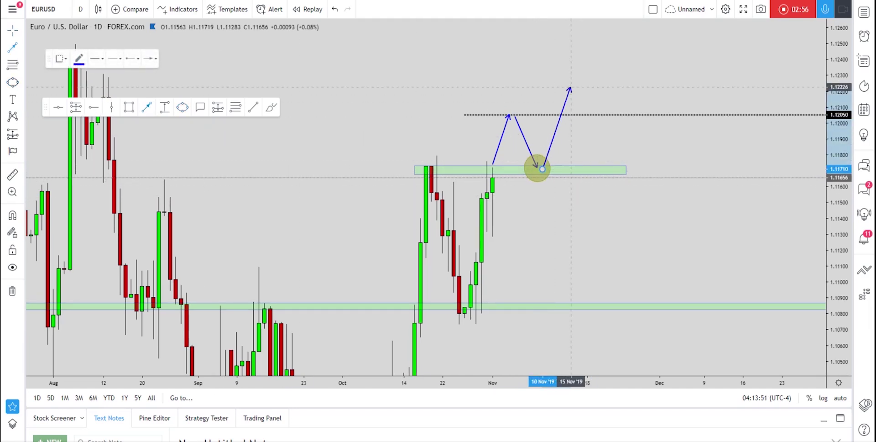
left_click(582, 43)
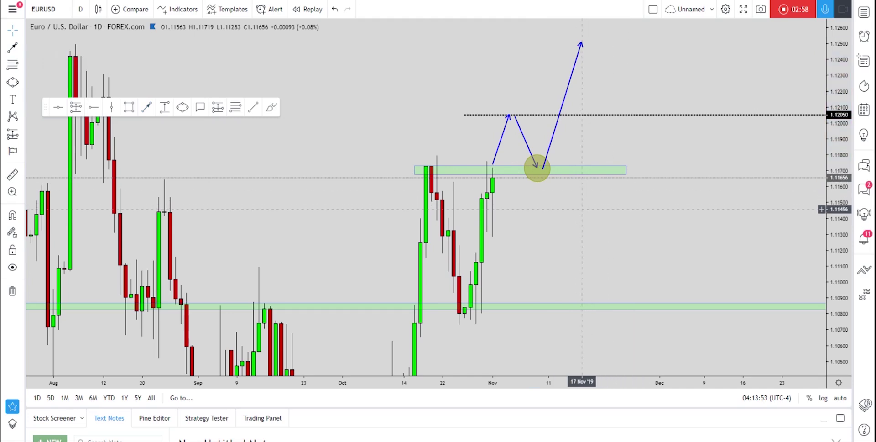
left_click(272, 107)
left_click_drag(538, 168, 536, 166)
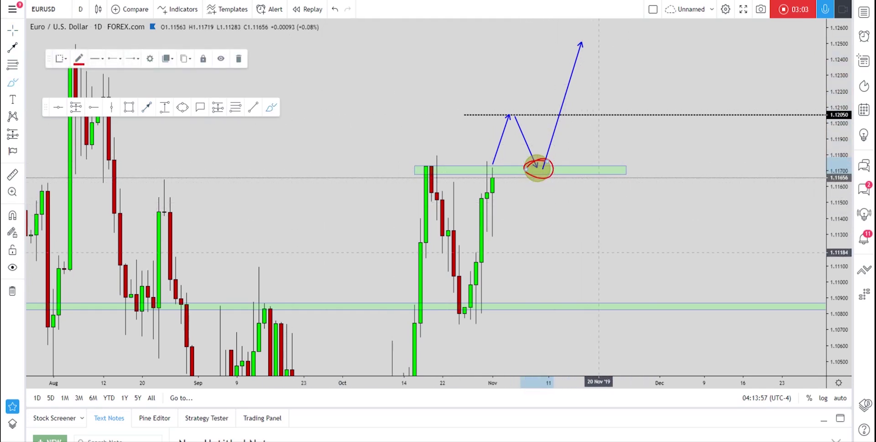
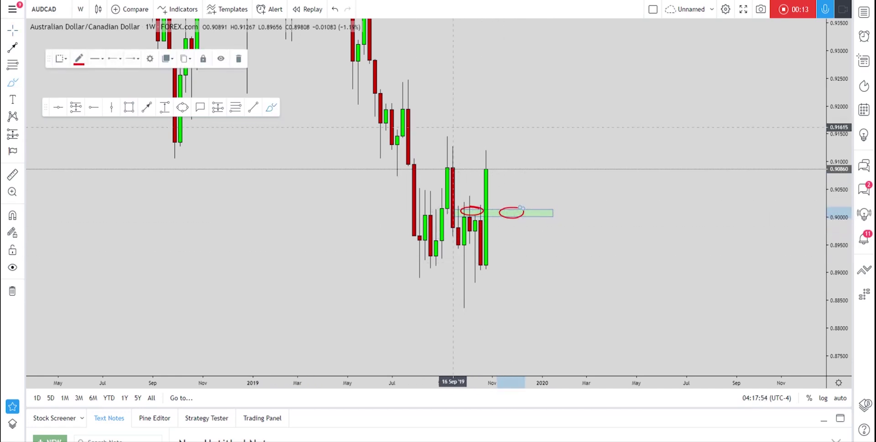
Undo the red brush circles and draw a thin rectangle at about 0.909 from 9 September 2019 to 20 January 2020.
left_click(335, 10)
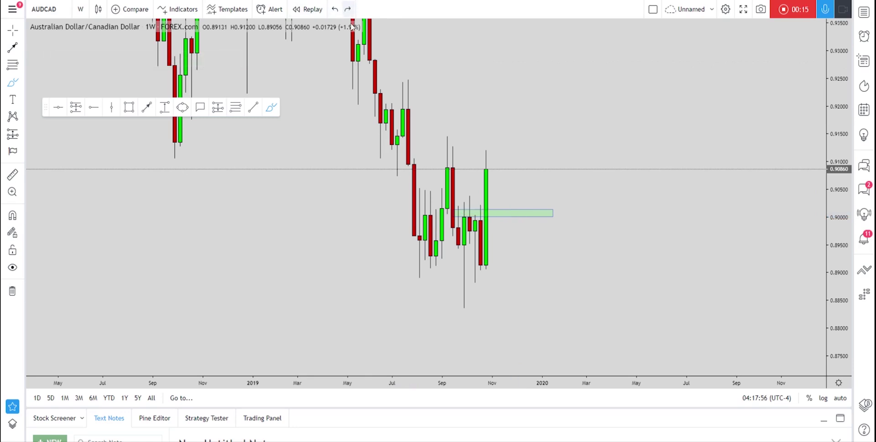
left_click(128, 107)
left_click(447, 169)
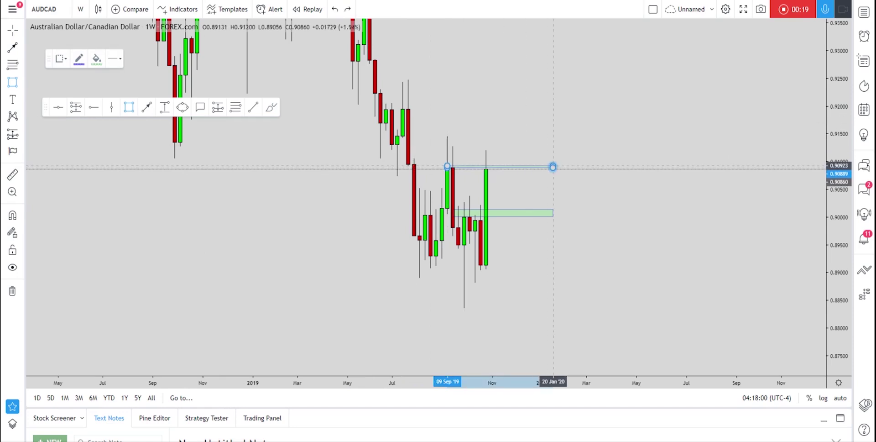
left_click(554, 166)
Brush a red circle where the last weekly candle meets the thin rectangle and a decline to the green zone, and undo both strokes.
left_click(272, 107)
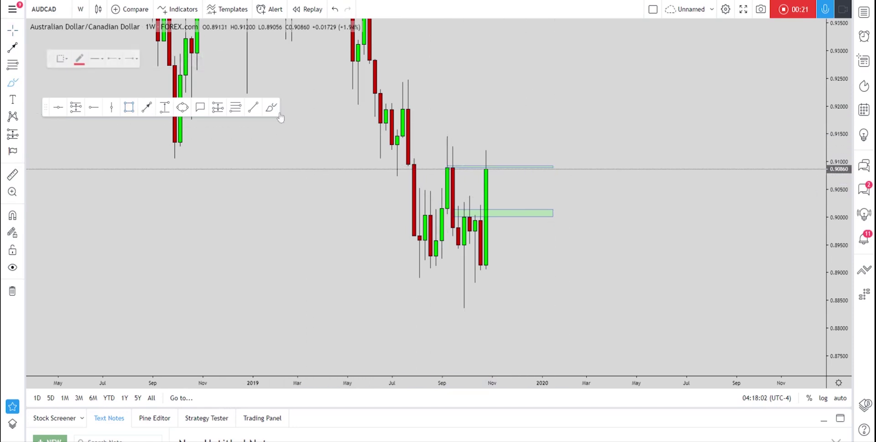
left_click_drag(491, 164, 498, 193)
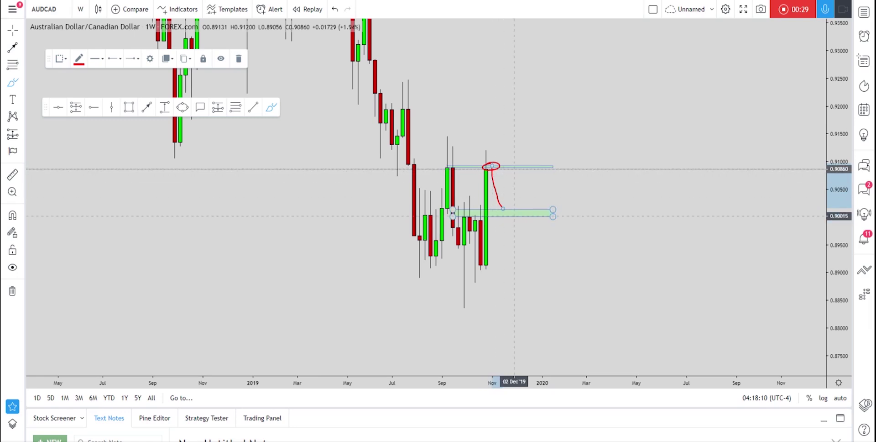
left_click(337, 13)
left_click(336, 13)
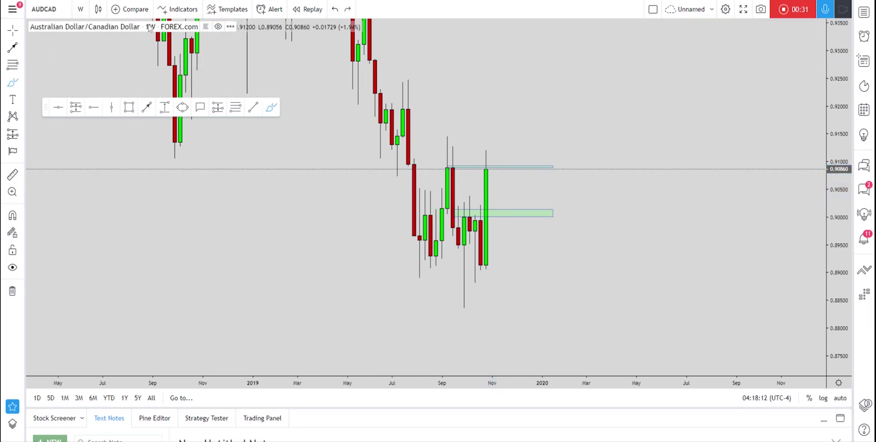
Switch the AUDCAD chart to the daily timeframe and delete the thin rectangle at about 0.909.
left_click(80, 9)
left_click(88, 303)
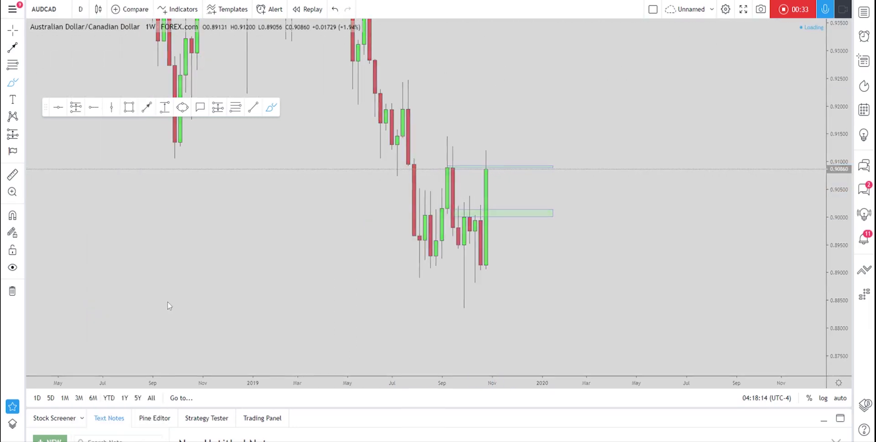
mouse_move(845, 338)
left_mouse_down()
mouse_move(810, 254)
mouse_move(662, 206)
left_mouse_up()
key("Escape")
left_click_drag(526, 154, 527, 132)
left_click(520, 109)
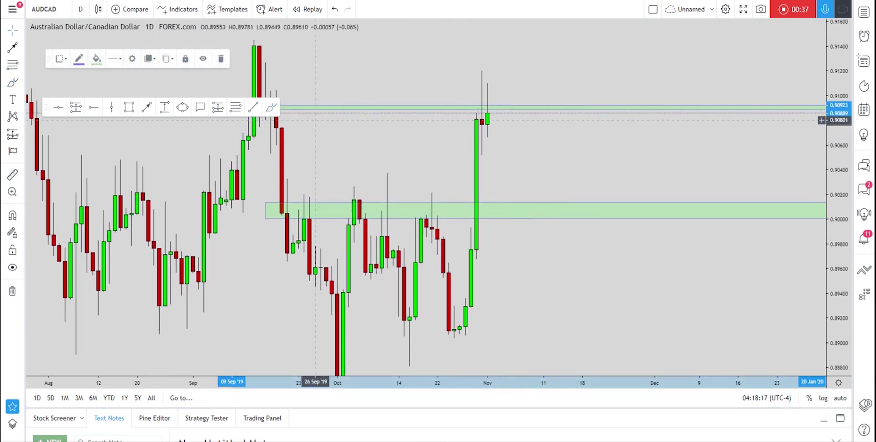
left_click(223, 58)
Brush red marks on the September and October highs at the green zone and circle the zone near 11 November, and undo the strokes.
left_click(270, 107)
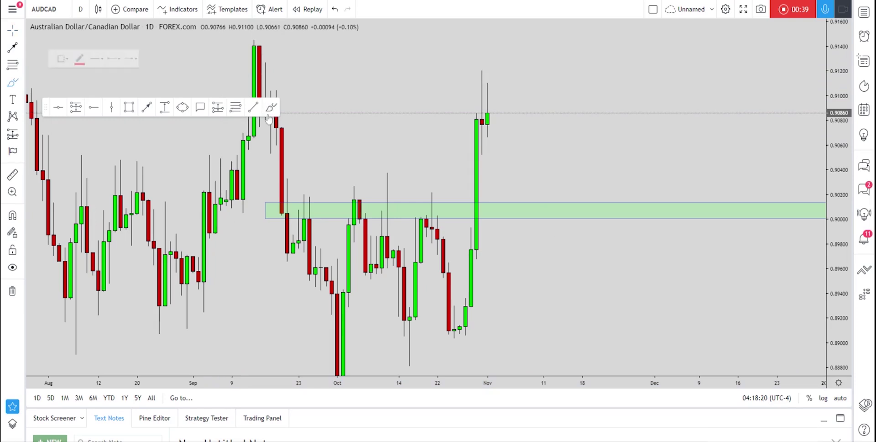
left_click_drag(345, 197, 293, 198)
left_click_drag(353, 196, 377, 197)
left_click_drag(446, 197, 421, 201)
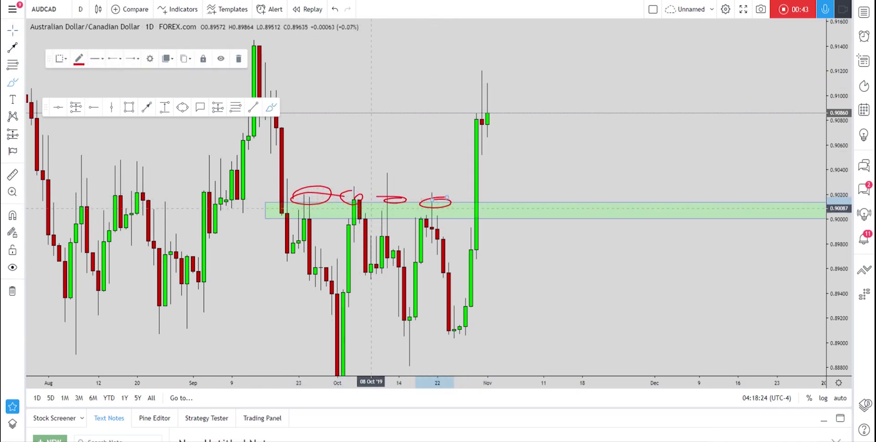
left_click_drag(541, 200, 511, 203)
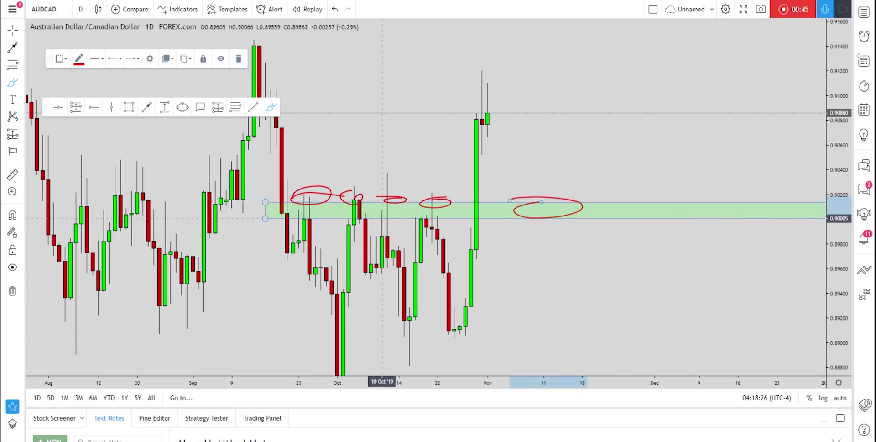
left_click(332, 10)
left_click(332, 10)
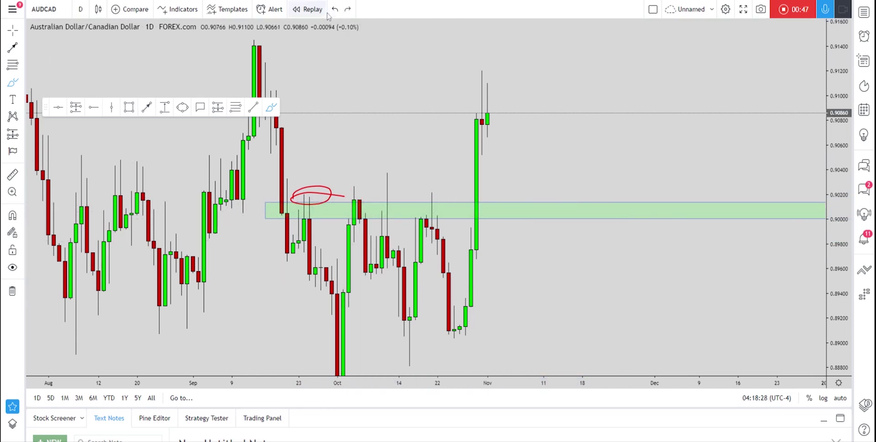
left_click(315, 10)
left_click(454, 39)
Brush the rise from the 25 October low to about 0.910 and a decline into the green zone, and delete the stroke.
left_click(271, 108)
mouse_move(454, 335)
left_mouse_down()
mouse_move(483, 88)
mouse_move(527, 206)
left_mouse_up()
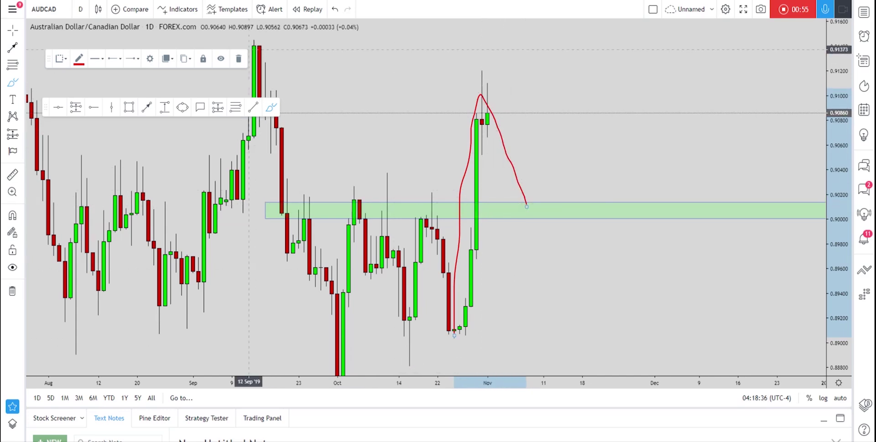
left_click(238, 58)
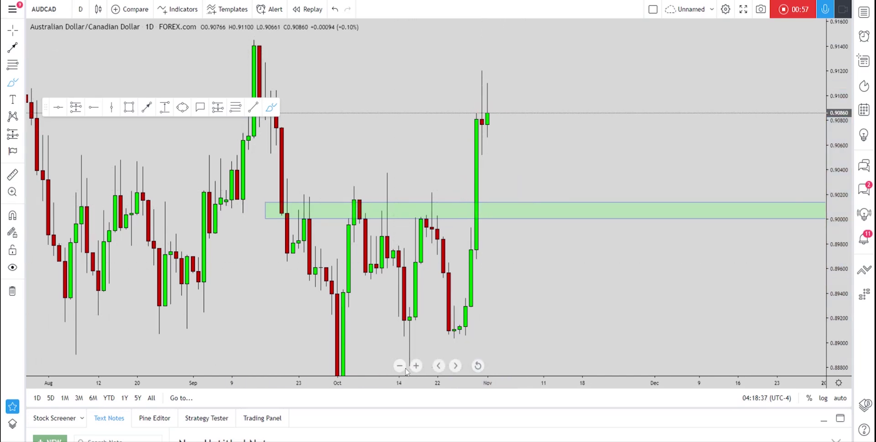
Draw a Fibonacci retracement from the 25 October low to the 31 October high, circle its 0.5 level in red and delete the circle.
scroll(407, 371, "down", 3)
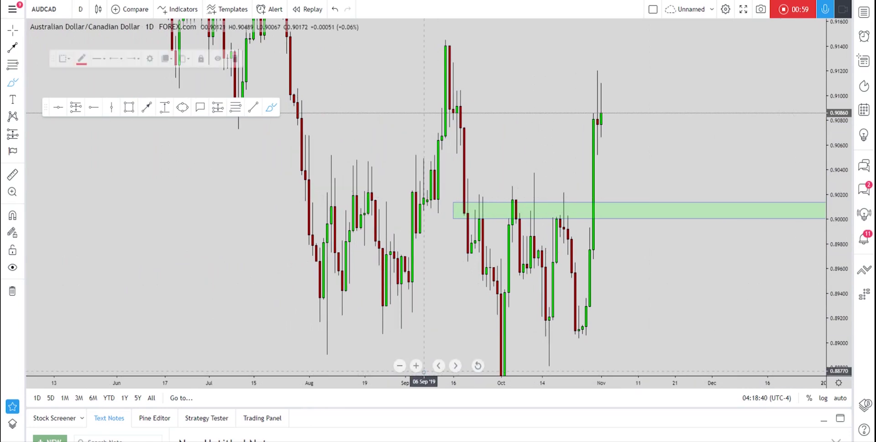
scroll(424, 370, "up", 3)
left_click(238, 111)
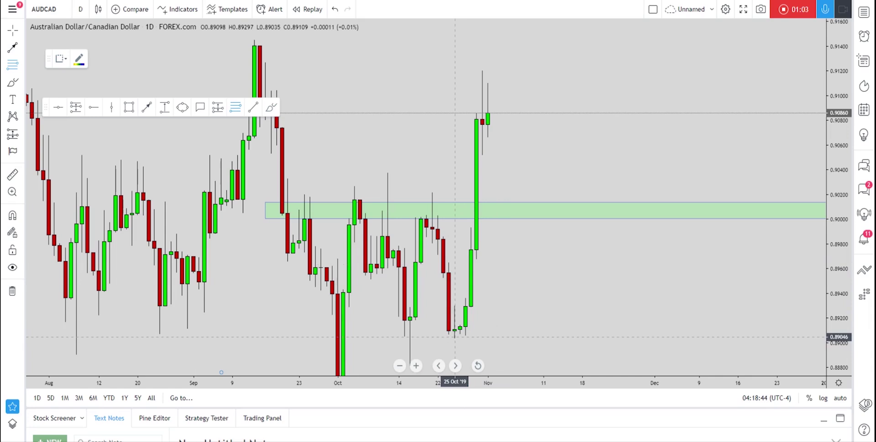
left_click(483, 70)
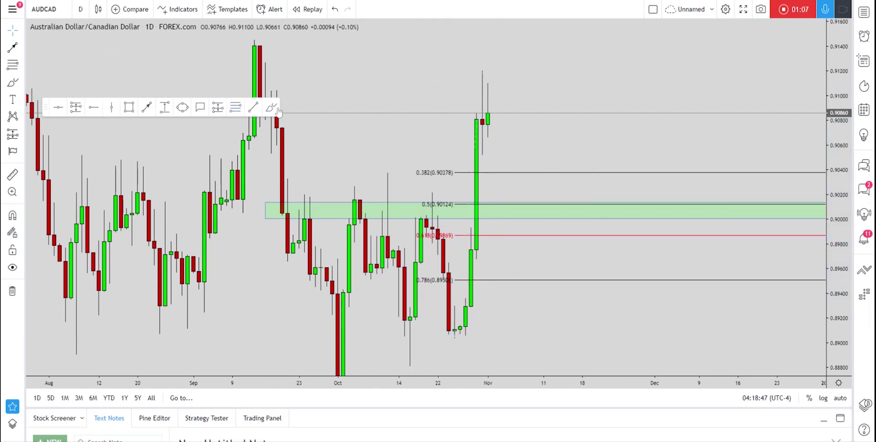
mouse_move(499, 204)
left_mouse_down()
mouse_move(506, 199)
mouse_move(500, 205)
left_mouse_up()
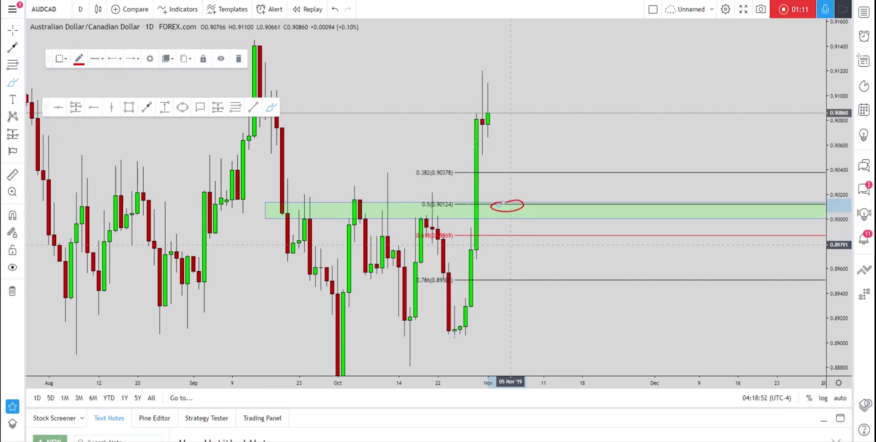
left_click(241, 59)
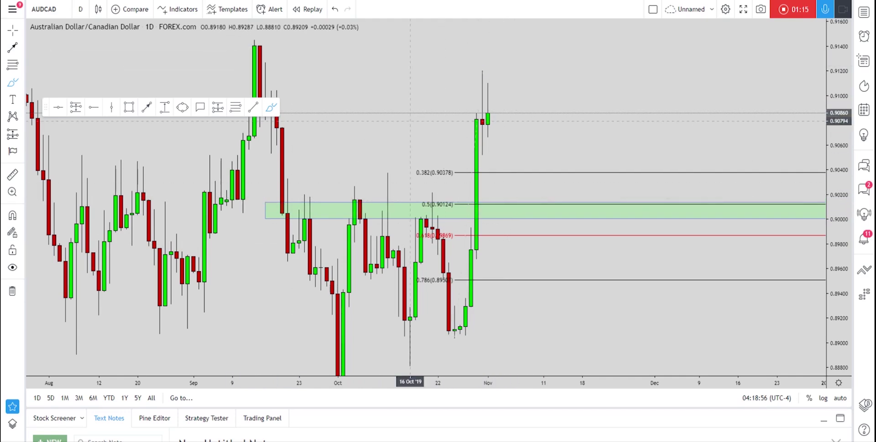
Mark the green zone at about 0.901 near 8 November 2019 with a small ellipse, and delete the Fibonacci retracement.
left_click(184, 108)
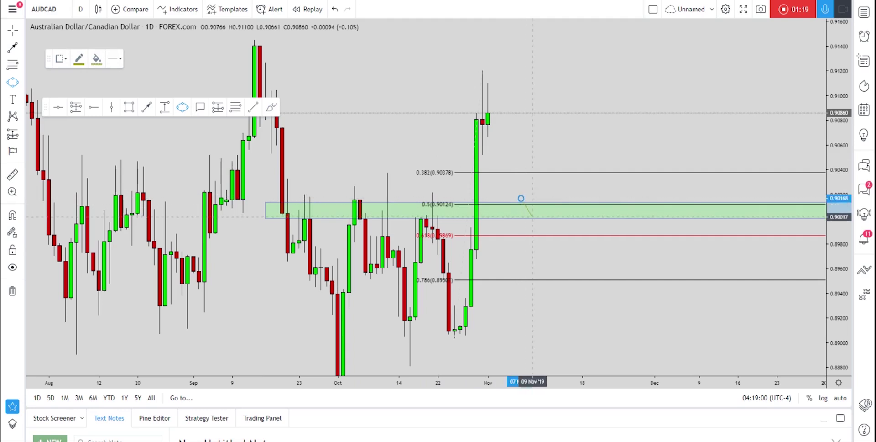
left_click(532, 217)
left_click(522, 223)
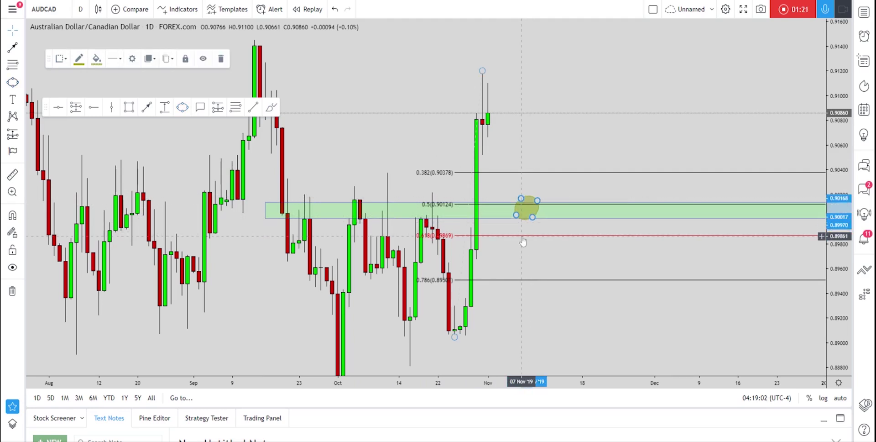
left_click(494, 235)
left_click(186, 59)
Draw a blue arrow from the last daily candle down to the ellipse and a second one from the ellipse up to about 0.915.
left_click(147, 106)
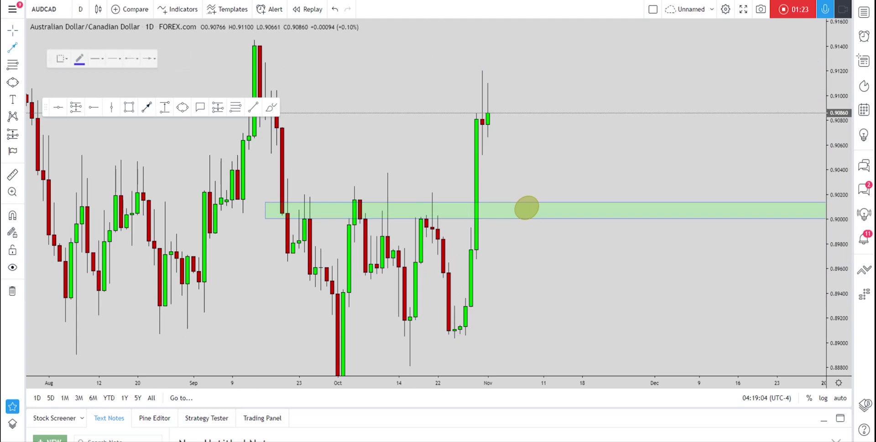
left_click(494, 113)
left_click(526, 208)
left_click(561, 163)
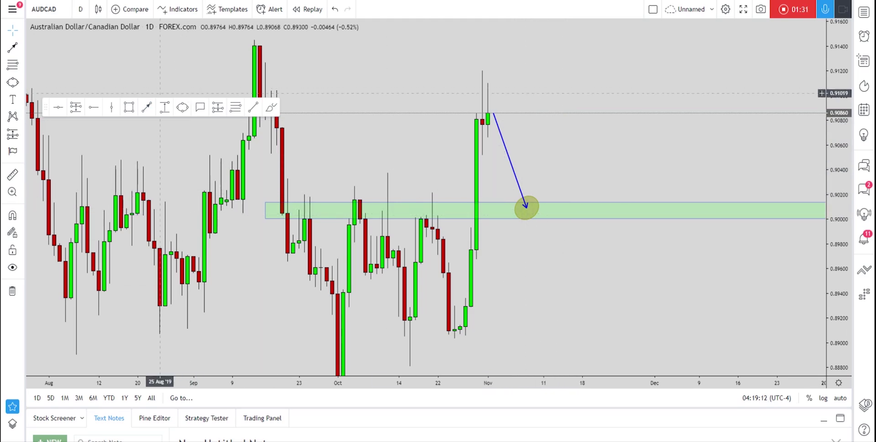
left_click(153, 109)
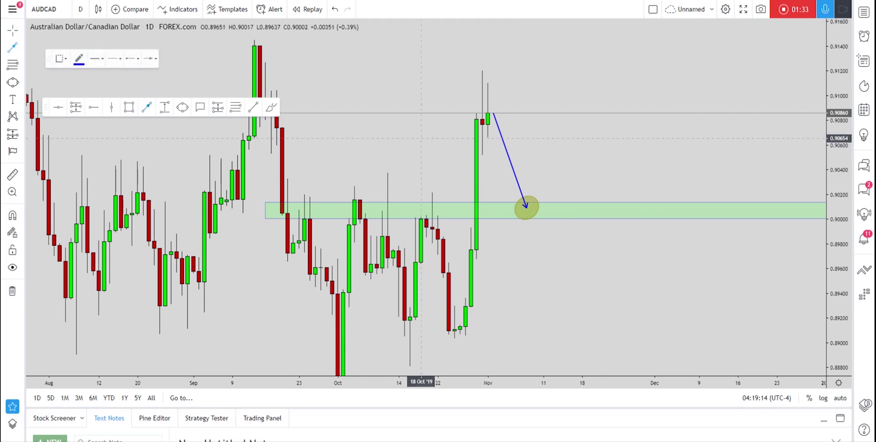
left_click_drag(533, 210, 598, 32)
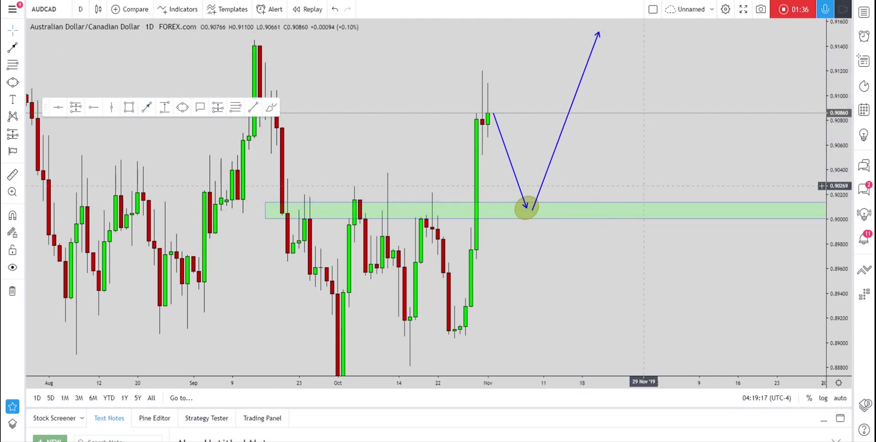
Circle the ellipse twice with the red brush, trace the price swings from October down to the zone, and remove every stroke.
left_click(271, 107)
left_click_drag(547, 200, 502, 202)
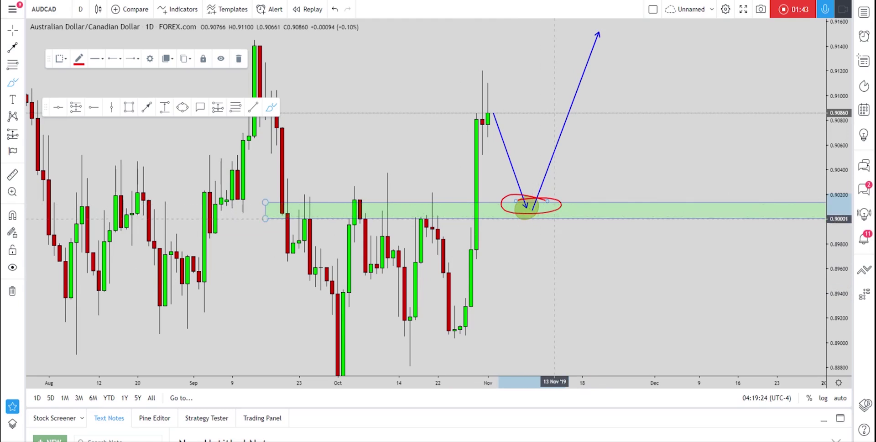
left_click(236, 61)
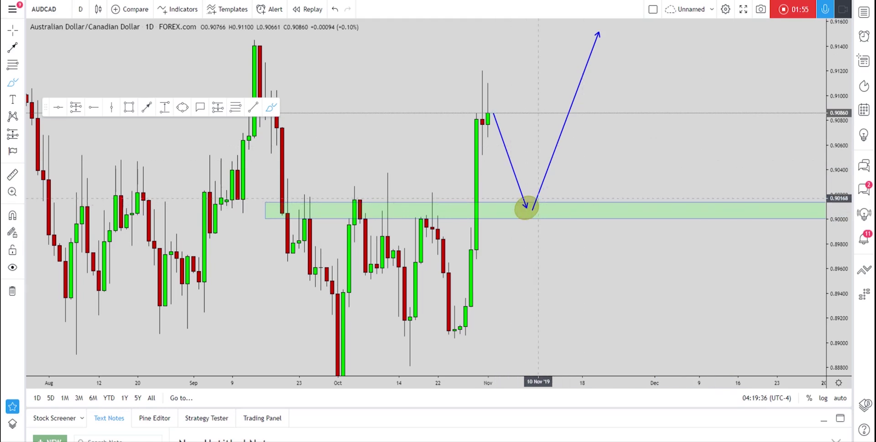
left_click_drag(538, 198, 535, 198)
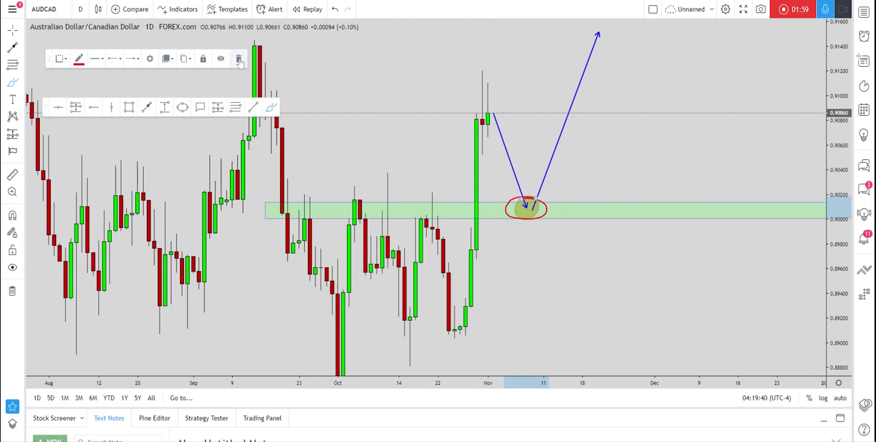
key("Delete")
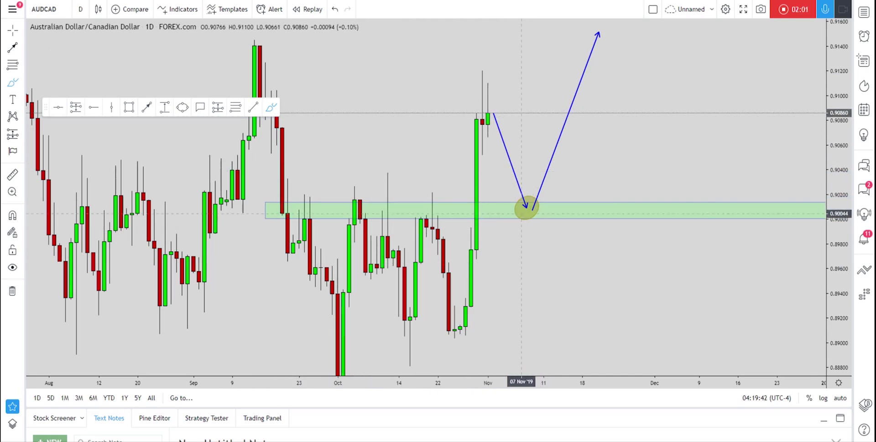
mouse_move(393, 176)
left_mouse_down()
mouse_move(399, 347)
mouse_move(430, 201)
mouse_move(458, 327)
mouse_move(489, 88)
mouse_move(527, 219)
left_mouse_up()
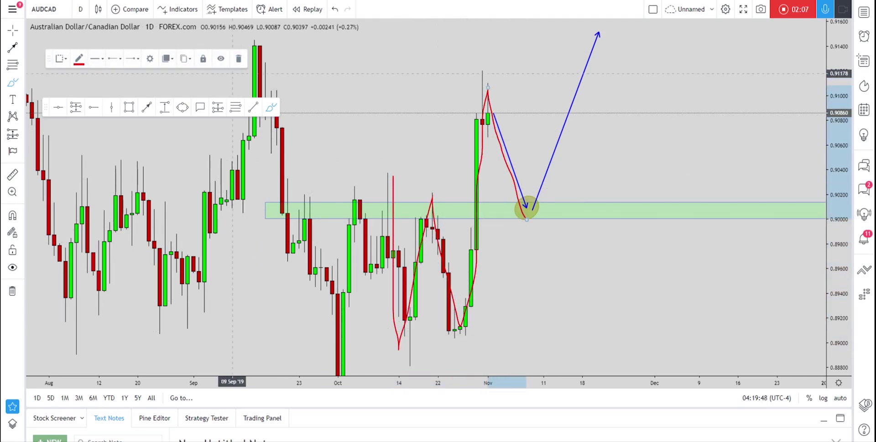
key("ctrl+z")
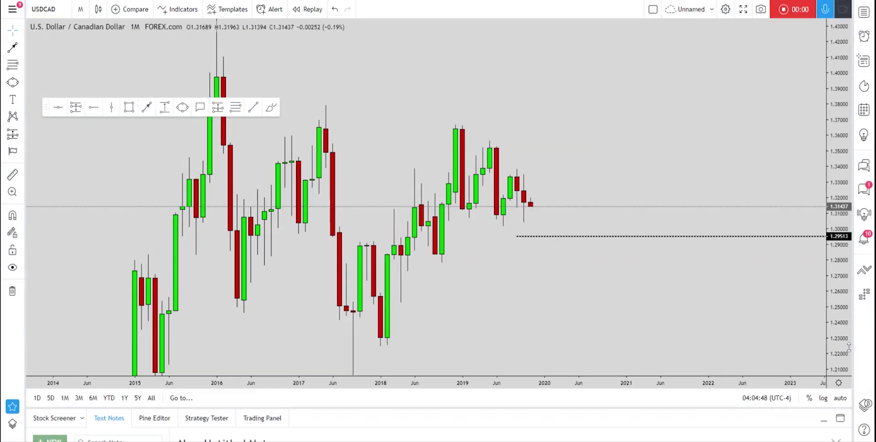
On the USDCAD monthly chart, brush the declines from the recent highs towards the 1.29513 ray, circle the target, and undo the strokes.
left_click_drag(847, 339, 848, 320)
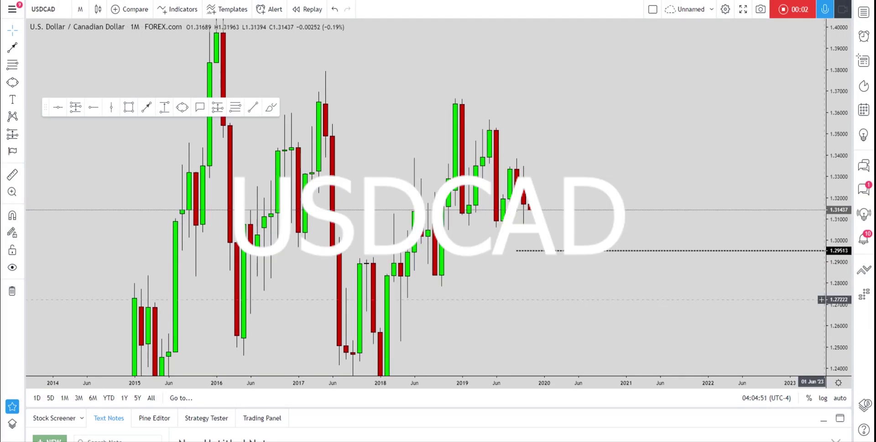
left_click(271, 107)
left_click_drag(518, 163, 538, 224)
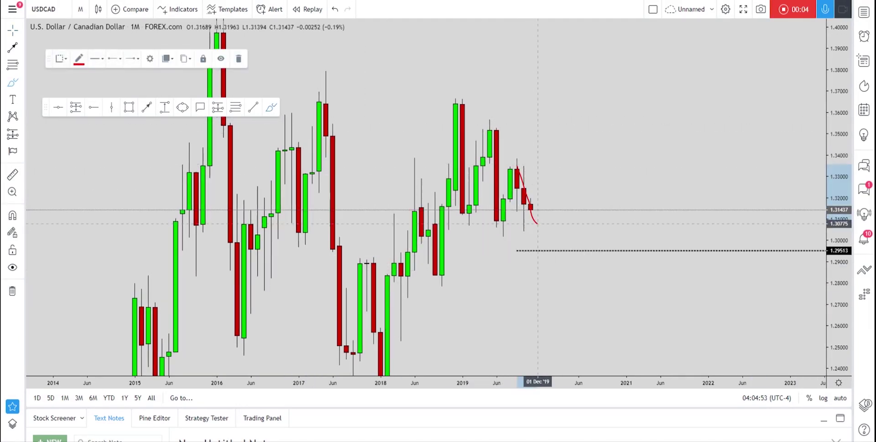
left_click_drag(545, 250, 538, 246)
mouse_move(490, 119)
left_mouse_down()
mouse_move(503, 219)
mouse_move(517, 158)
mouse_move(552, 249)
left_mouse_up()
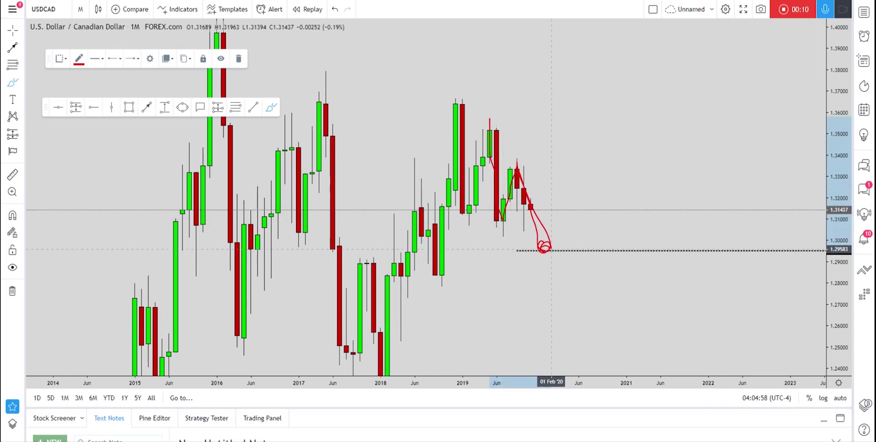
left_click(335, 9)
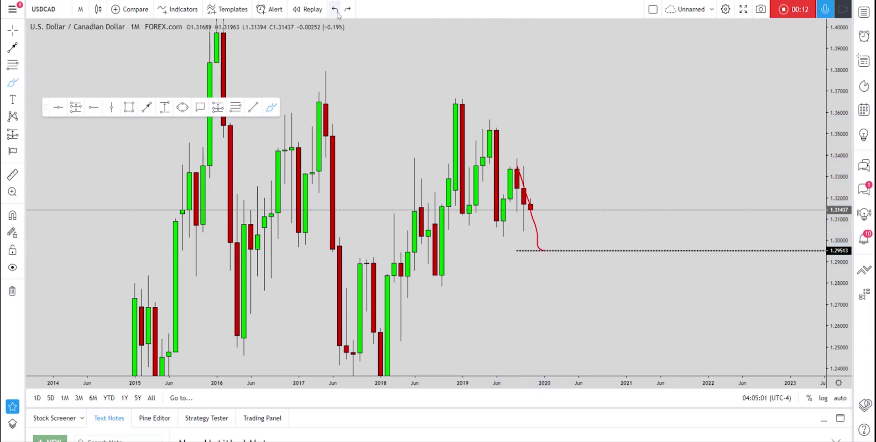
mouse_move(456, 100)
left_mouse_down()
mouse_move(466, 192)
mouse_move(484, 151)
mouse_move(504, 234)
mouse_move(516, 170)
mouse_move(531, 237)
left_mouse_up()
left_click(336, 10)
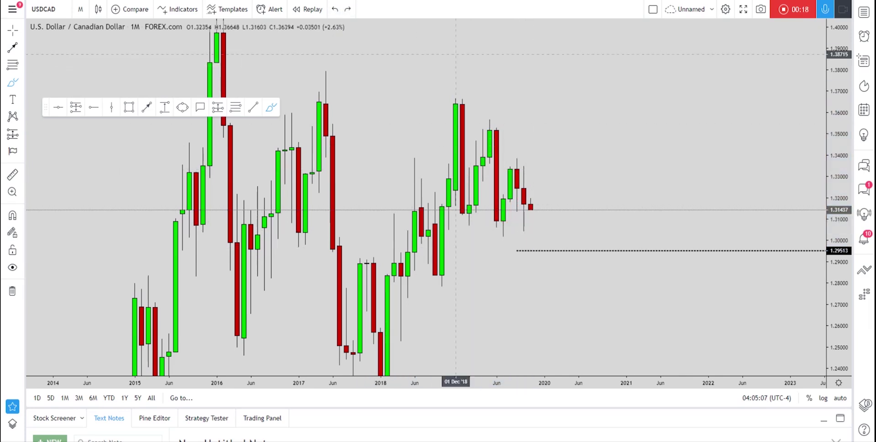
Brush a red descending zigzag from about 1.43 down to 1.37 in the blank area beyond the latest monthly candles.
left_click_drag(585, 81, 525, 172)
left_click(271, 108)
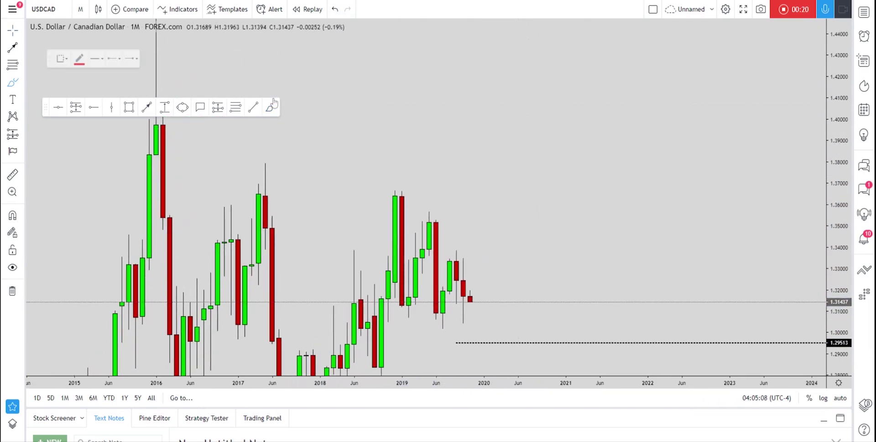
left_click_drag(532, 47, 552, 121)
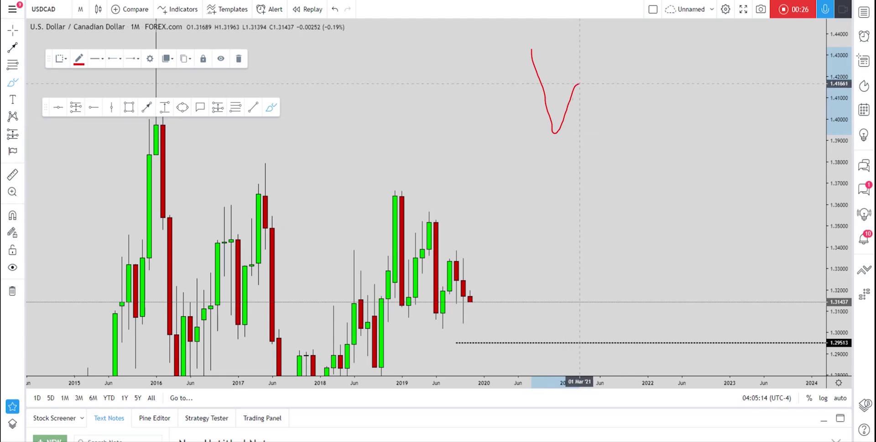
mouse_move(594, 131)
left_mouse_down()
mouse_move(598, 154)
mouse_move(614, 146)
mouse_move(648, 178)
left_mouse_up()
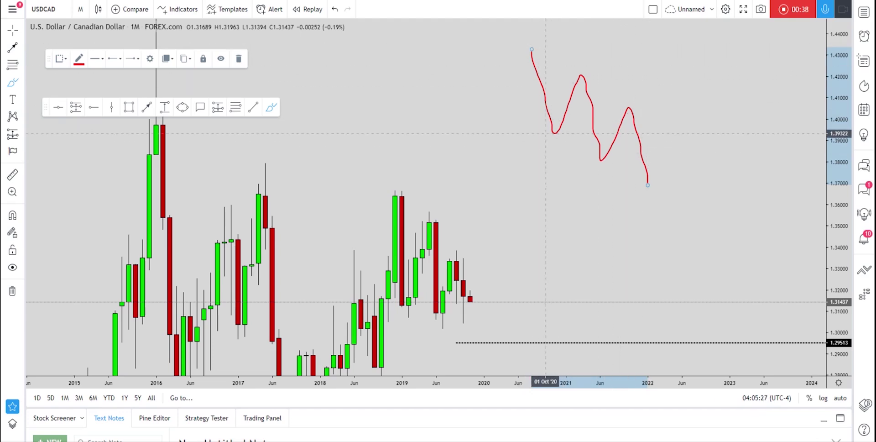
Mark each swing high and low of the zigzag with a short stroke and outline a falling channel along its lows and highs.
left_click_drag(547, 133, 566, 134)
left_click_drag(573, 75, 593, 74)
left_click_drag(588, 161, 614, 158)
left_click_drag(616, 105, 642, 105)
left_click_drag(637, 181, 662, 181)
left_click_drag(548, 133, 661, 191)
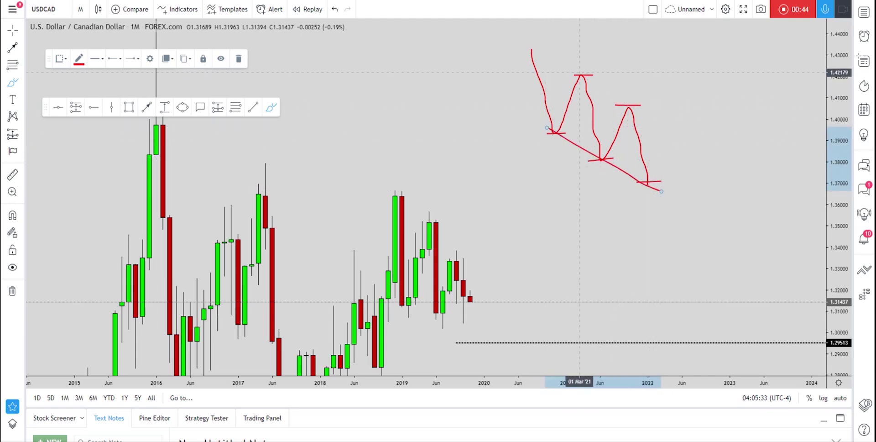
left_click_drag(579, 72, 675, 141)
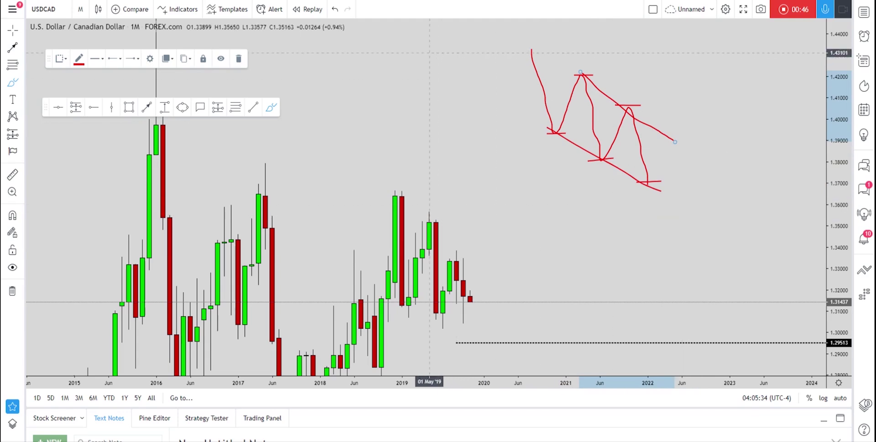
Undo the zigzag, its swing marks and the channel lines on the monthly chart.
mouse_move(477, 203)
left_mouse_down()
mouse_move(588, 79)
mouse_move(557, 124)
mouse_move(484, 160)
left_mouse_up()
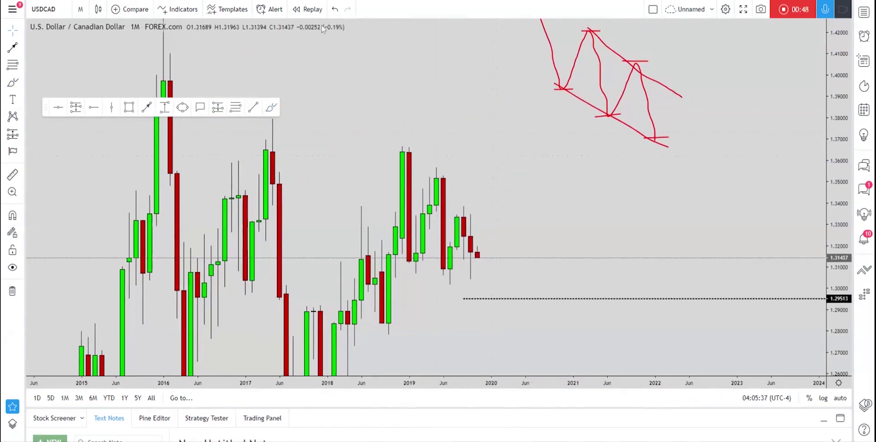
left_click(336, 10)
left_click(338, 11)
left_click(339, 12)
Switch the USDCAD chart to the weekly timeframe and stretch the price scale around the recent candles.
right_click(519, 192)
left_click(512, 192)
left_click_drag(518, 176, 566, 96)
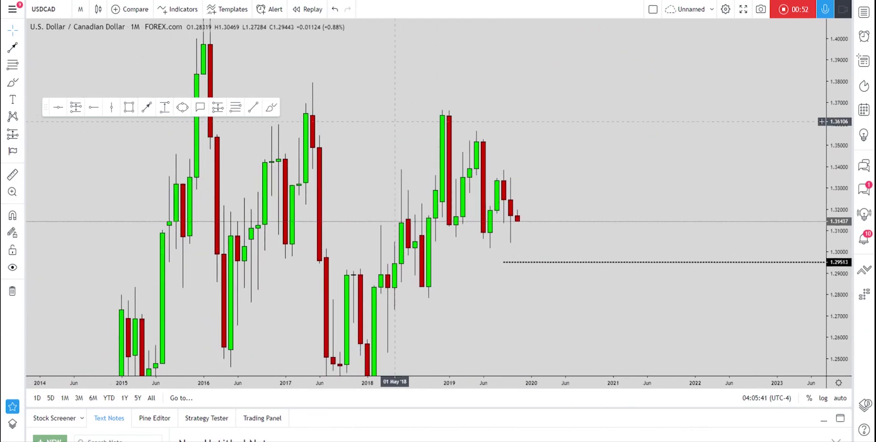
left_click(80, 9)
left_click(118, 319)
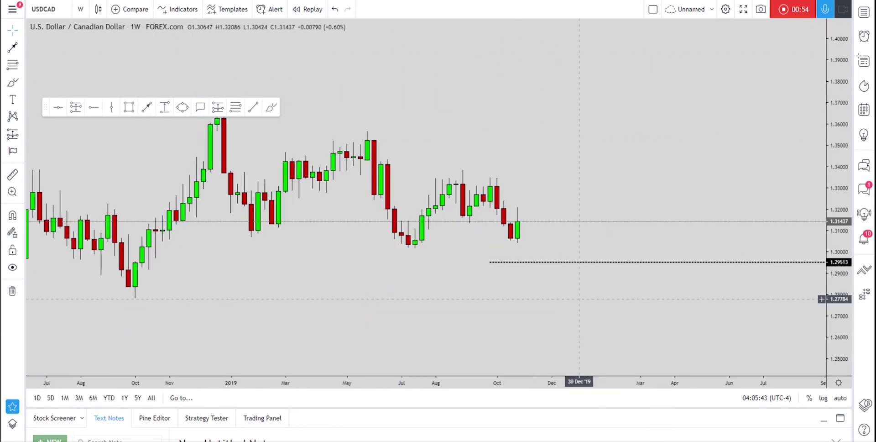
left_click_drag(840, 339, 840, 208)
right_click(657, 220)
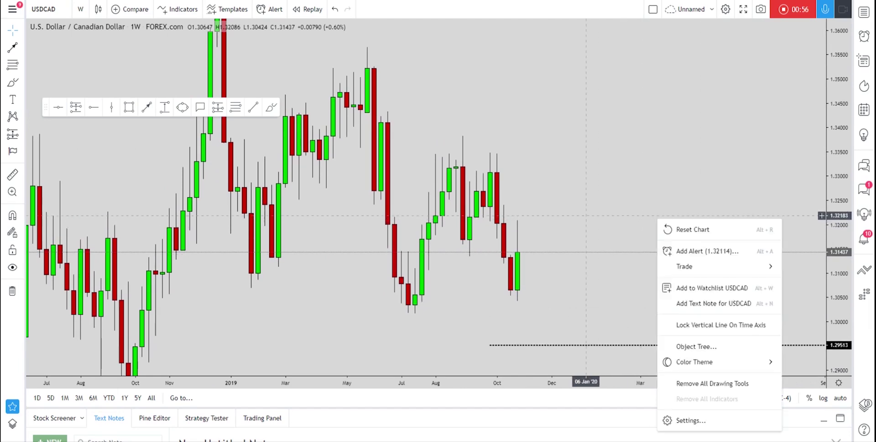
left_click_drag(586, 215, 600, 197)
Circle the October low near 1.306, brush the rise to a line at about 1.317, and undo the strokes.
left_click(272, 108)
mouse_move(536, 272)
left_mouse_down()
mouse_move(514, 274)
mouse_move(535, 273)
mouse_move(520, 277)
mouse_move(525, 271)
left_mouse_up()
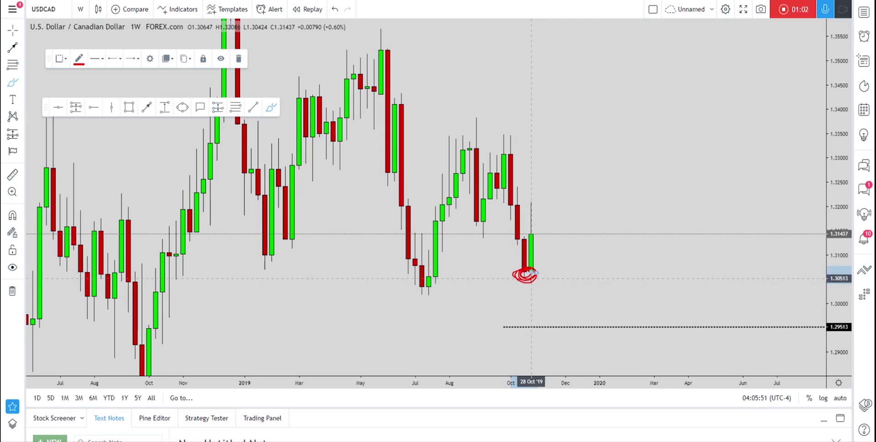
left_click_drag(532, 263, 539, 226)
left_click_drag(472, 224, 566, 220)
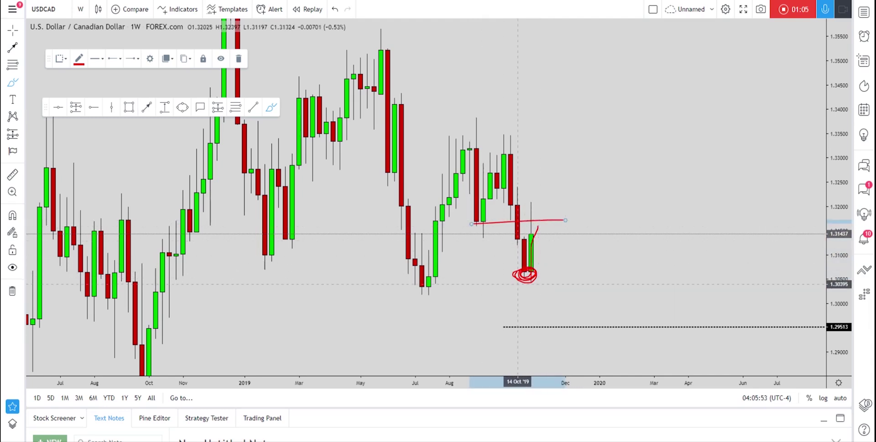
left_click(336, 10)
left_click(336, 10)
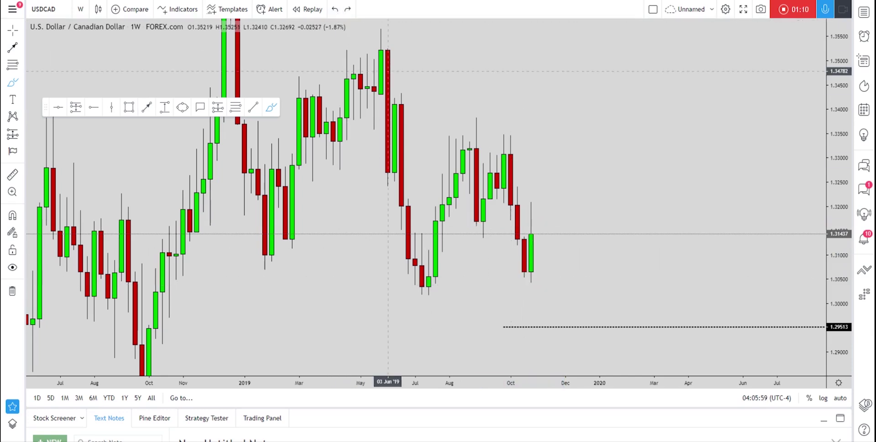
Trace the weekly swings from the July low to the October low and rebound, line the broken support near 1.318, and undo the strokes.
mouse_move(423, 274)
left_mouse_down()
mouse_move(463, 137)
mouse_move(490, 196)
mouse_move(504, 151)
left_mouse_up()
mouse_move(518, 274)
left_mouse_down()
mouse_move(529, 276)
mouse_move(538, 220)
left_mouse_up()
left_click_drag(465, 217, 572, 206)
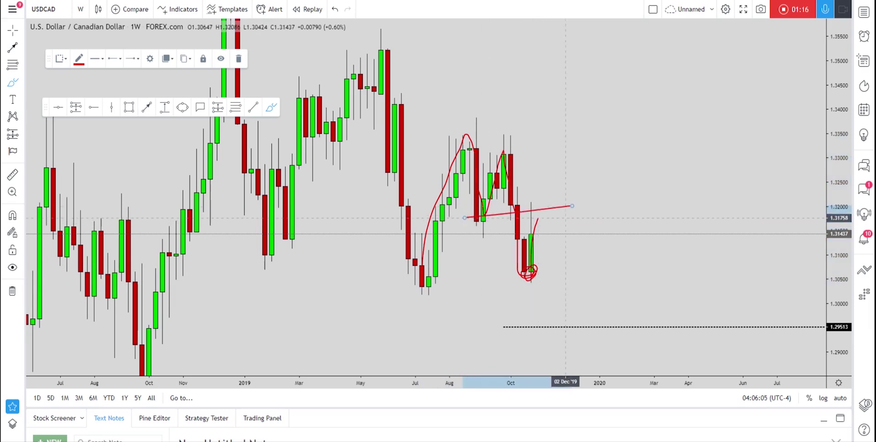
left_click(339, 15)
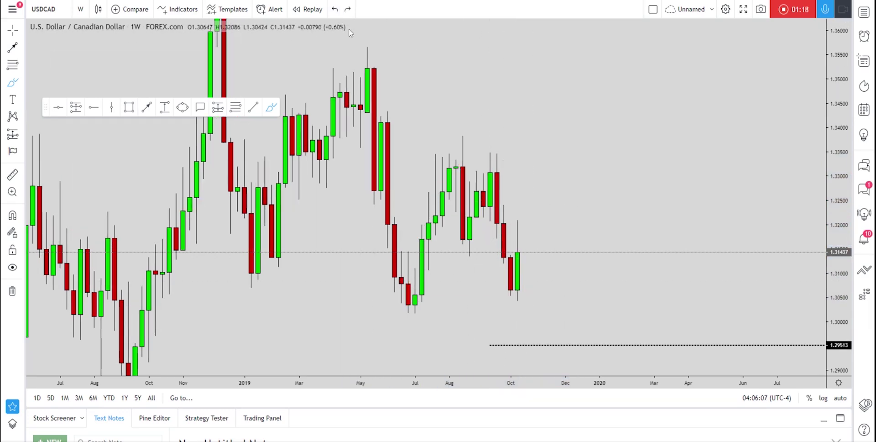
left_click_drag(511, 278, 525, 252)
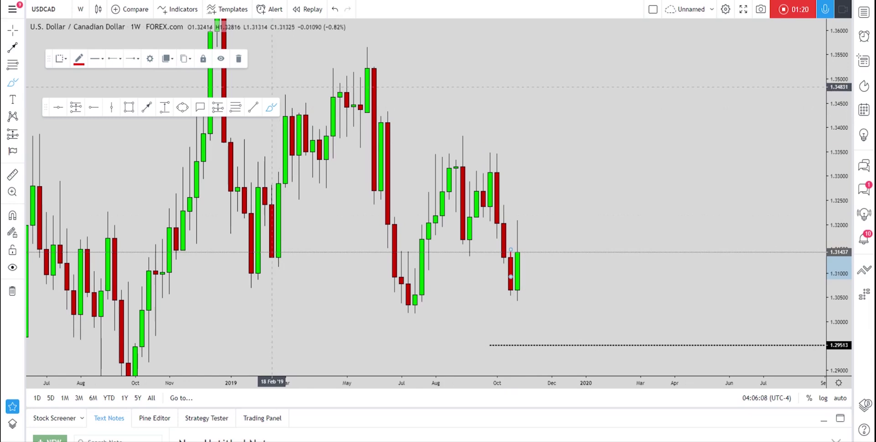
Draw a thin green rectangle between about 1.3158 and 1.3168, from 26 August to 30 December 2019.
left_click(128, 107)
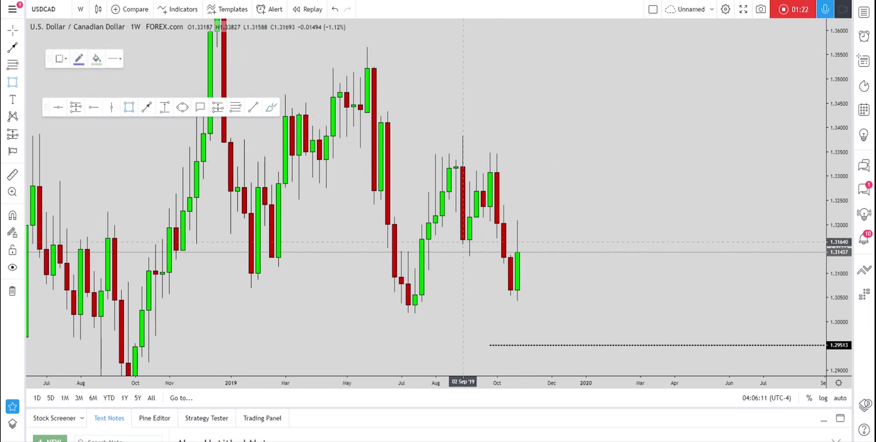
left_click_drag(456, 239, 580, 248)
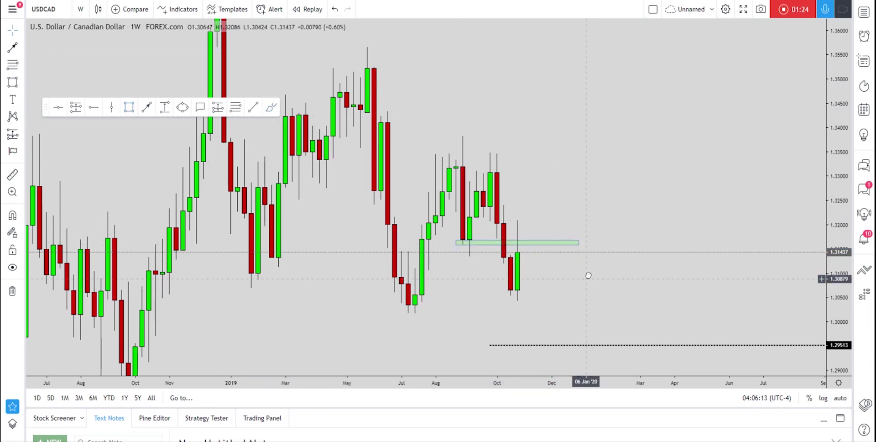
left_click_drag(490, 255, 496, 213)
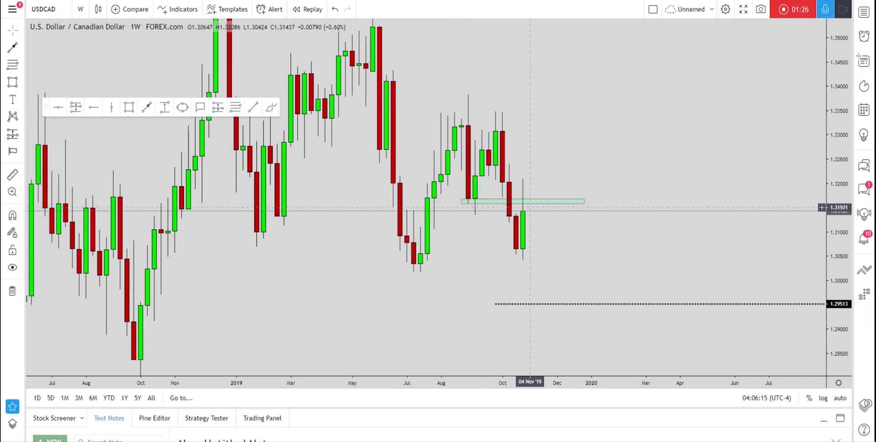
Draw a blue arrow from the green zone in early November down to the dotted 1.29513 ray in early December.
left_click(147, 107)
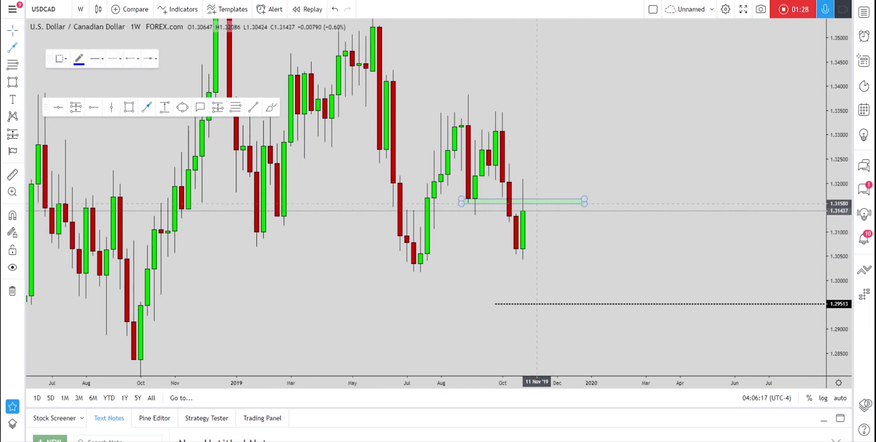
left_click(564, 304)
left_click(585, 275)
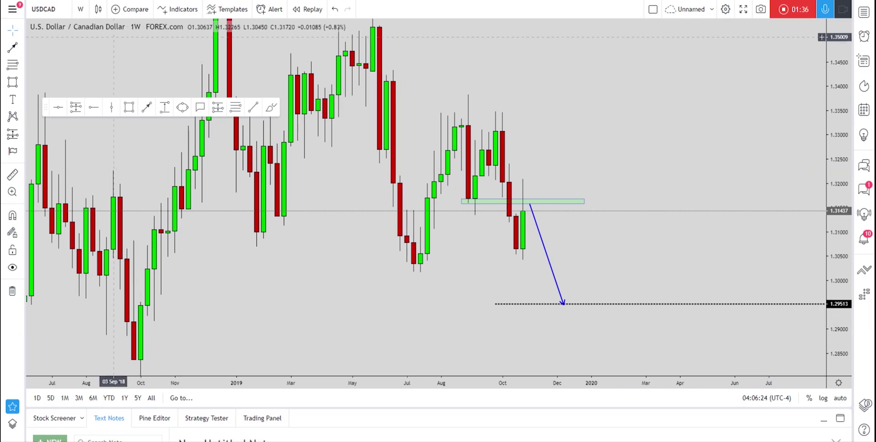
Switch the USDCAD chart to the daily timeframe and enlarge the price scale around the green zone.
left_click(80, 10)
left_click(100, 302)
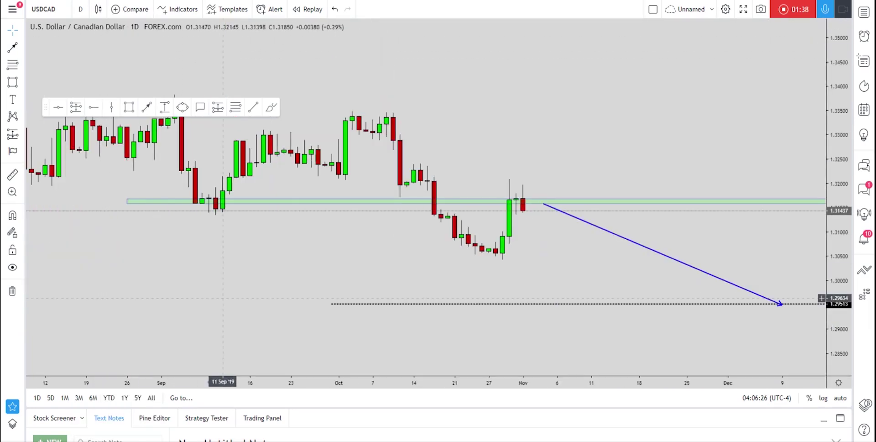
scroll(767, 237, "up", 5)
Delete the blue arrow pointing from the green zone to the 1.29513 ray.
right_click(625, 256)
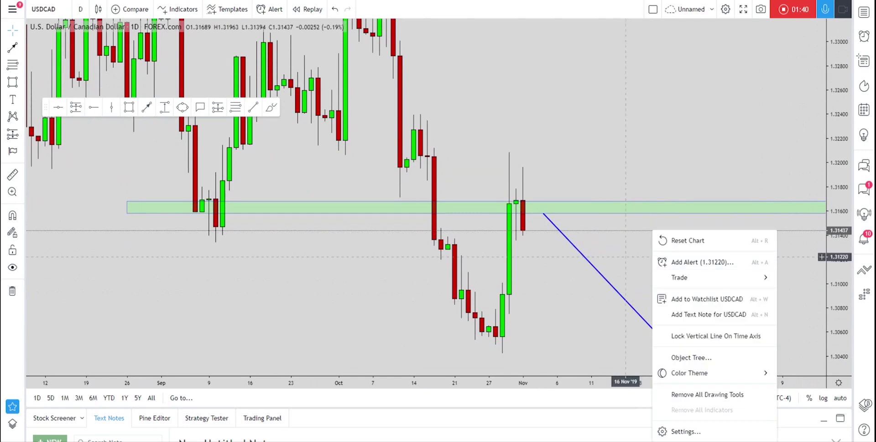
left_click(586, 259)
left_click(274, 60)
Brush the daily rise from the late-October low through the green zone and the drop back, and remove both strokes.
left_click(272, 107)
left_click_drag(497, 344, 516, 169)
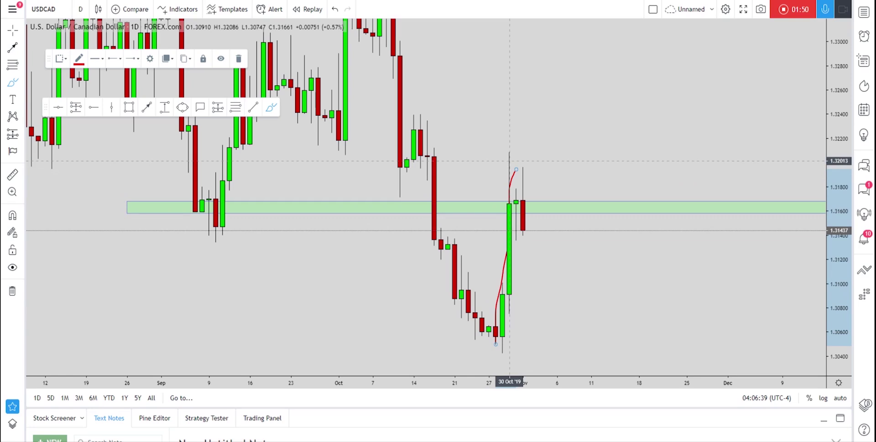
left_click_drag(516, 169, 524, 229)
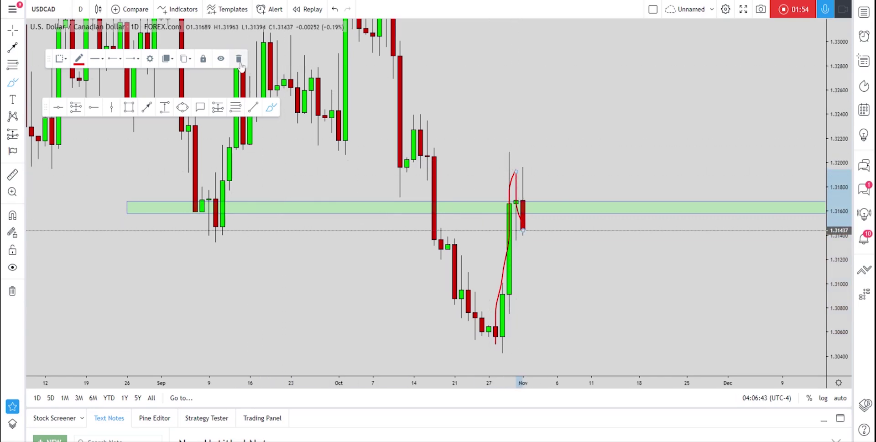
key("ctrl+z")
left_click(511, 187)
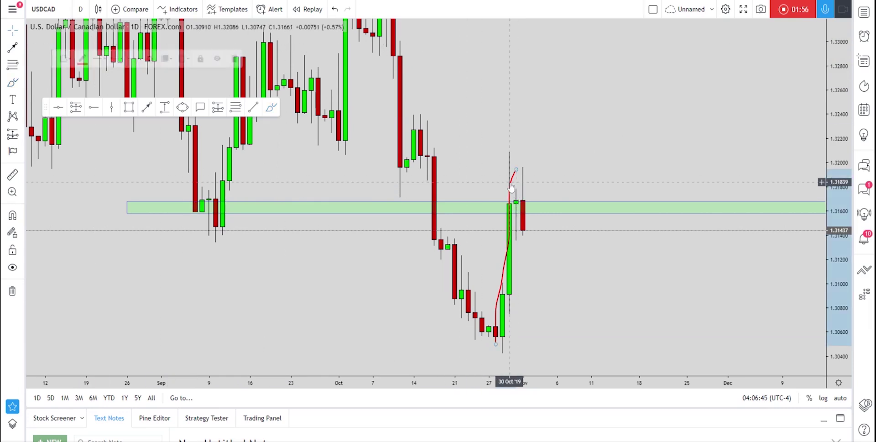
left_click(238, 58)
Circle the last daily candles around the green zone, and delete both the circle and the zone.
mouse_move(536, 172)
left_mouse_down()
mouse_move(516, 168)
mouse_move(517, 237)
left_mouse_up()
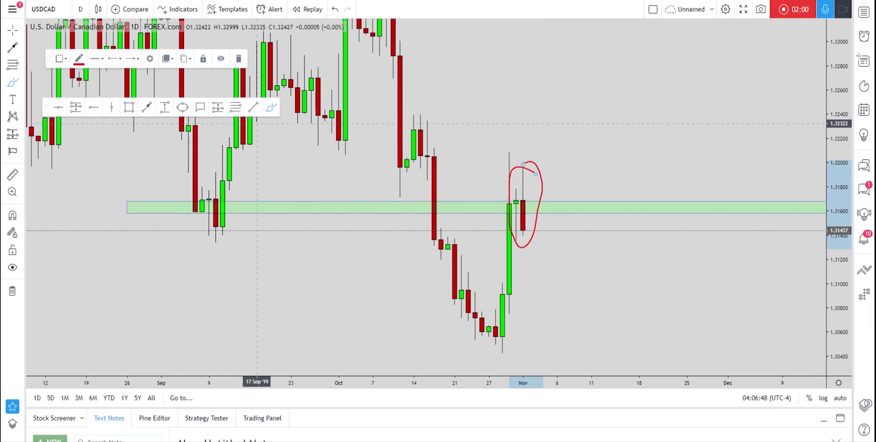
left_click(238, 58)
left_click(379, 207)
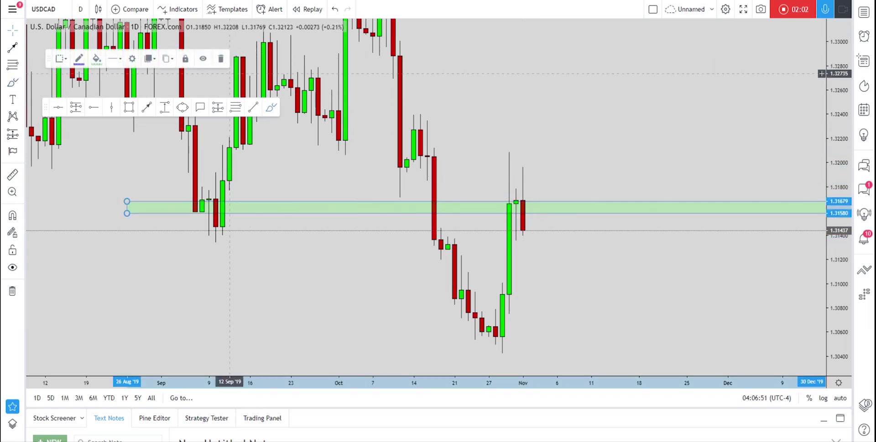
left_click(220, 59)
Switch the USDCAD chart to the 4-hour timeframe and delete the long position drawing that starts on 30 October.
left_click(82, 10)
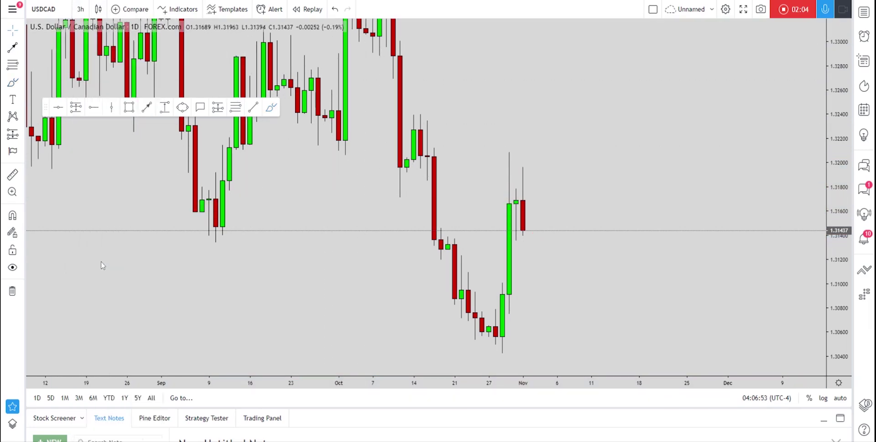
left_click(88, 255)
left_click(80, 9)
left_click(90, 270)
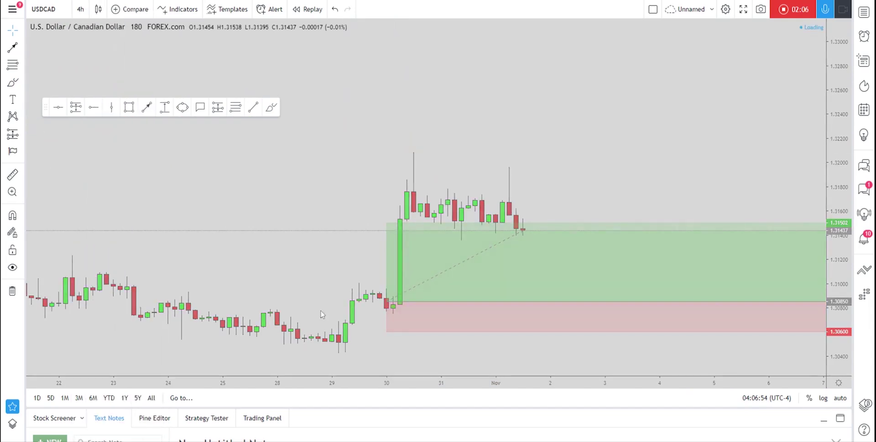
left_click_drag(848, 337, 848, 189)
right_click(619, 186)
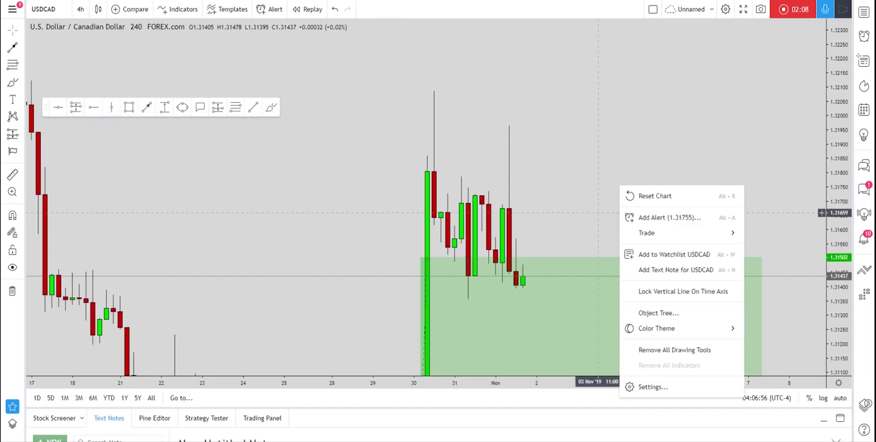
left_click_drag(599, 212, 609, 42)
left_click(580, 171)
left_click(246, 66)
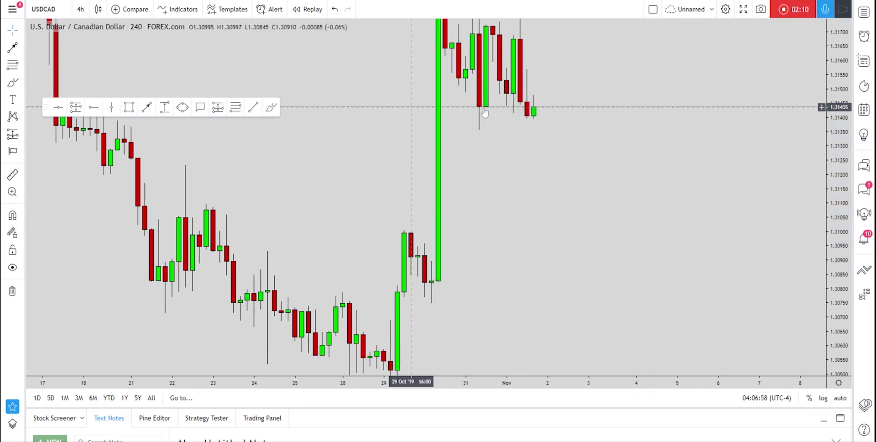
Mark the 4-hour swing lows near 1.304 and 1.308 and the highs near 1.310 and 1.321 with short red brush strokes.
left_click_drag(540, 105, 520, 142)
left_click(402, 368)
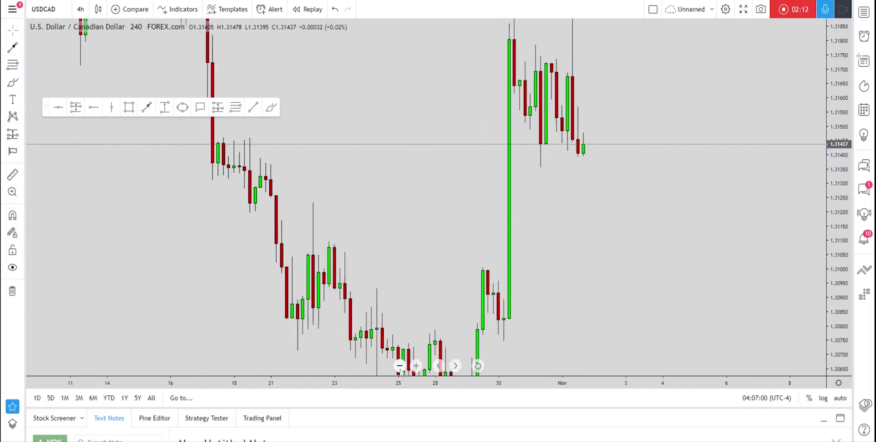
left_click_drag(676, 139, 647, 164)
left_click(271, 108)
left_click_drag(499, 367, 512, 365)
left_click_drag(497, 265, 512, 264)
left_click_drag(514, 306, 544, 304)
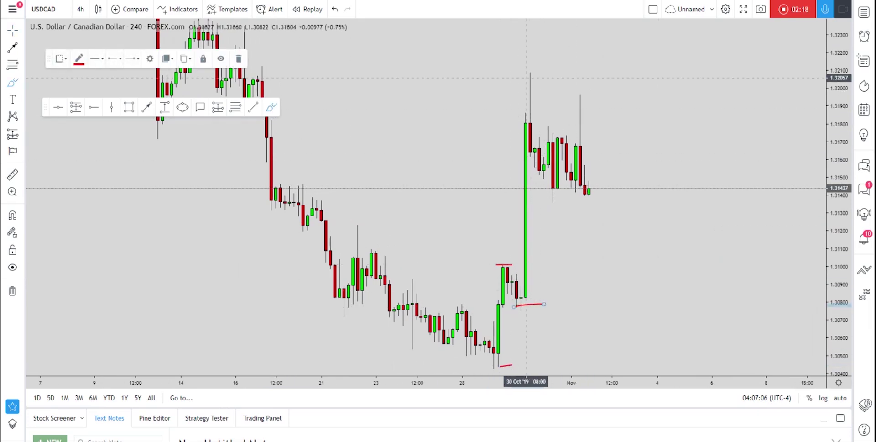
left_click_drag(521, 78, 544, 75)
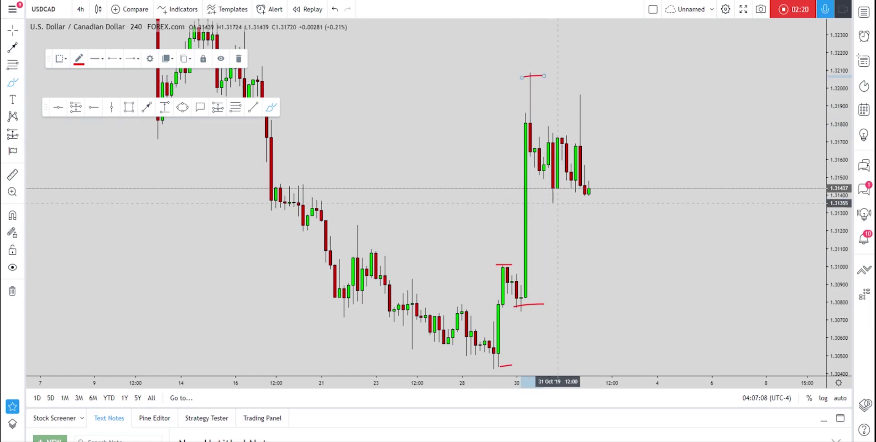
Brush a stroke from the latest 4-hour candles up to about 1.321, and undo all the red strokes.
mouse_move(537, 196)
left_mouse_down()
mouse_move(626, 186)
mouse_move(594, 218)
mouse_move(622, 64)
left_mouse_up()
left_click(337, 9)
left_click(337, 9)
left_click(337, 9)
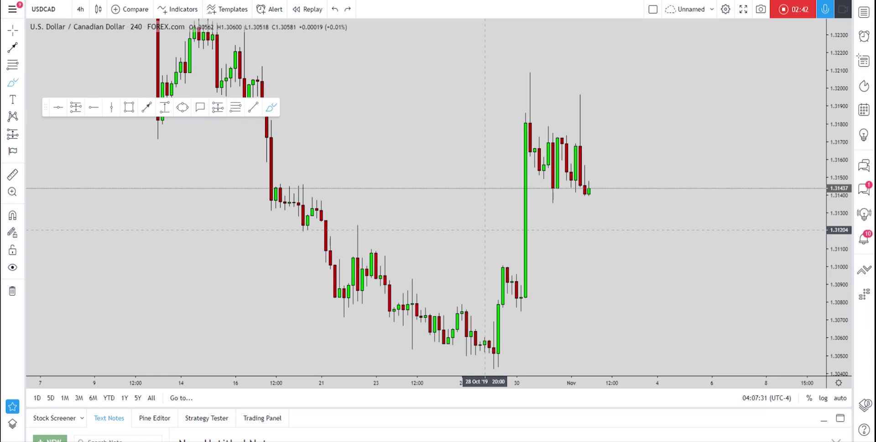
Switch USDCAD to the daily timeframe and draw an ellipse beside the latest candles near 1.316, adjusting it after placement.
left_click(80, 9)
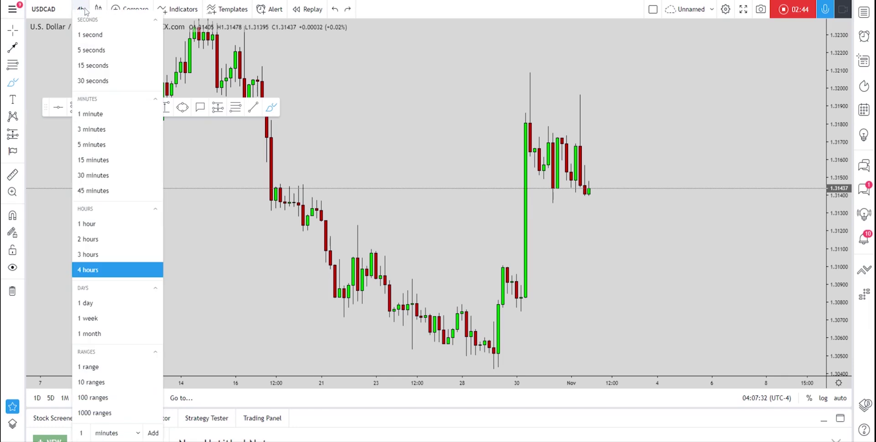
left_click(90, 308)
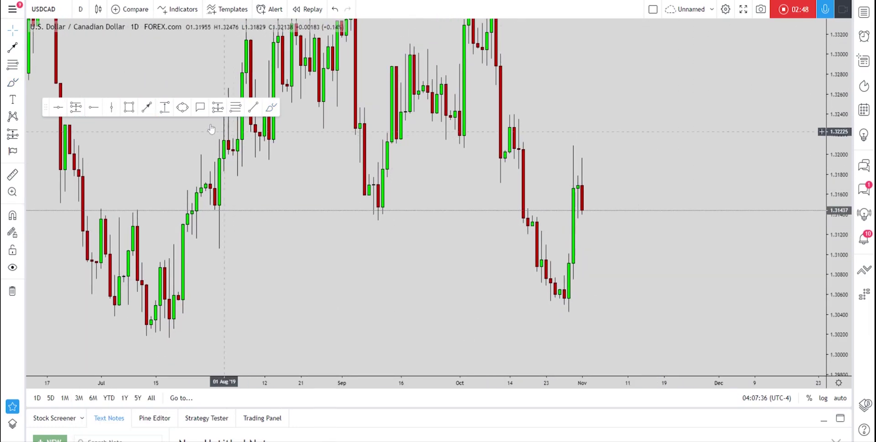
left_click(182, 107)
left_click(573, 191)
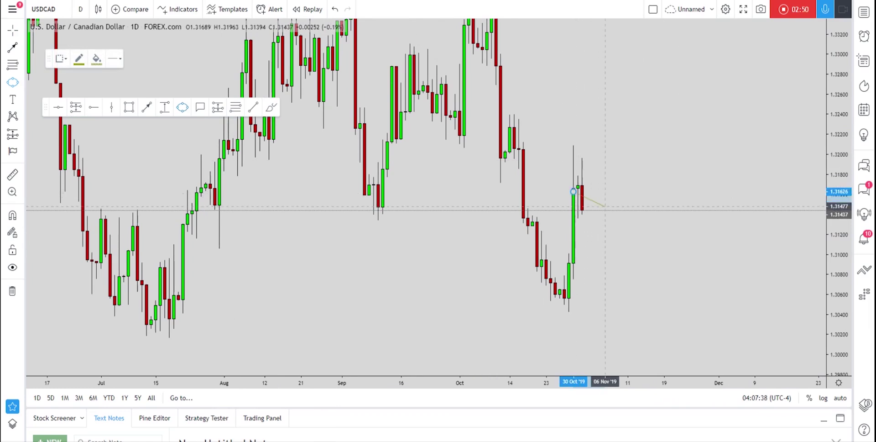
left_click(609, 208)
left_click(584, 213)
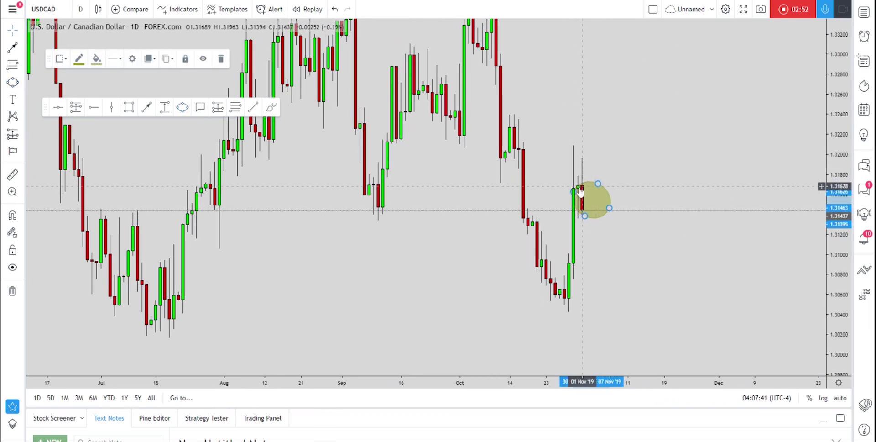
left_click_drag(596, 197, 601, 189)
left_click(656, 221)
Draw a steep downward arrow from the latest USDCAD daily candles to project a decline.
left_click_drag(631, 255, 644, 225)
left_click(148, 112)
left_click(147, 108)
mouse_move(600, 180)
left_mouse_down()
mouse_move(657, 319)
mouse_move(663, 371)
left_mouse_up()
left_click_drag(586, 344, 584, 309)
left_click_drag(734, 251, 730, 262)
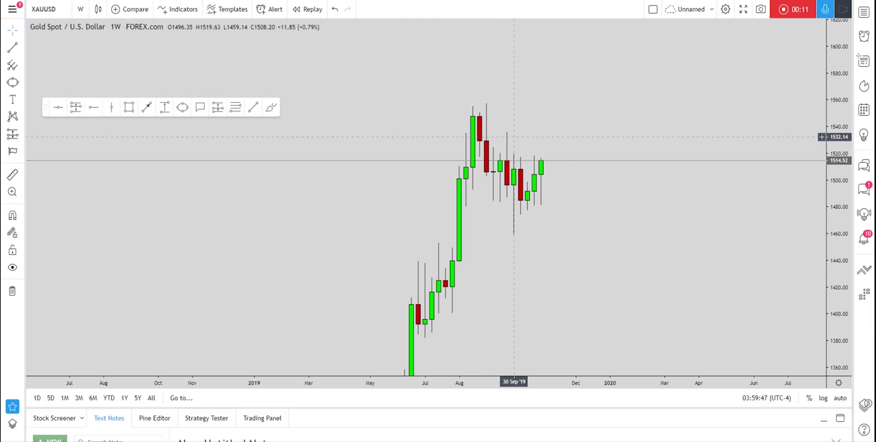
Draw a Fibonacci retracement on the weekly XAUUSD chart from the 29 July low at 1401.97 to the early-September high at 1557.24.
right_click(621, 150)
left_click_drag(574, 132, 534, 131)
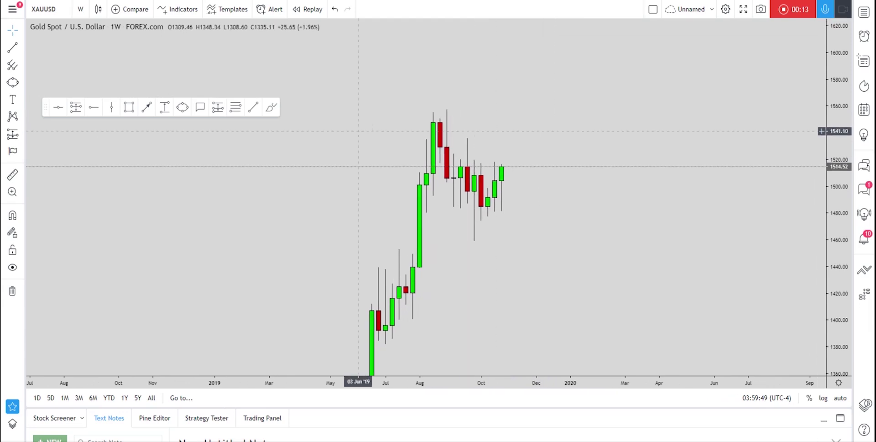
left_click(235, 107)
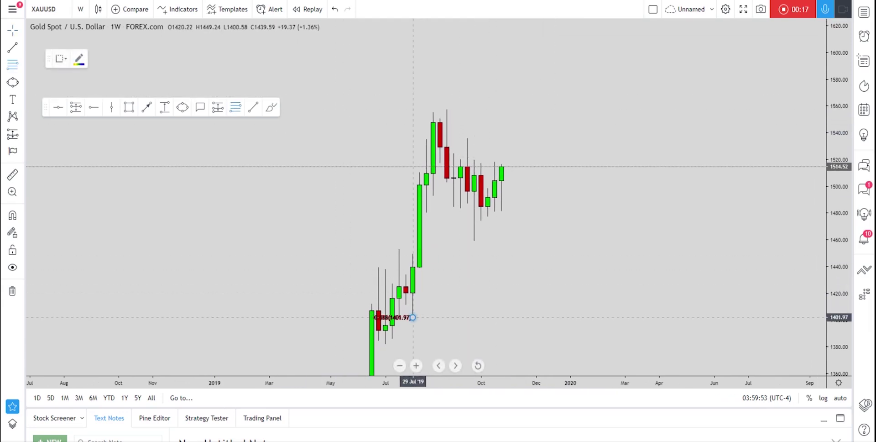
left_click(447, 109)
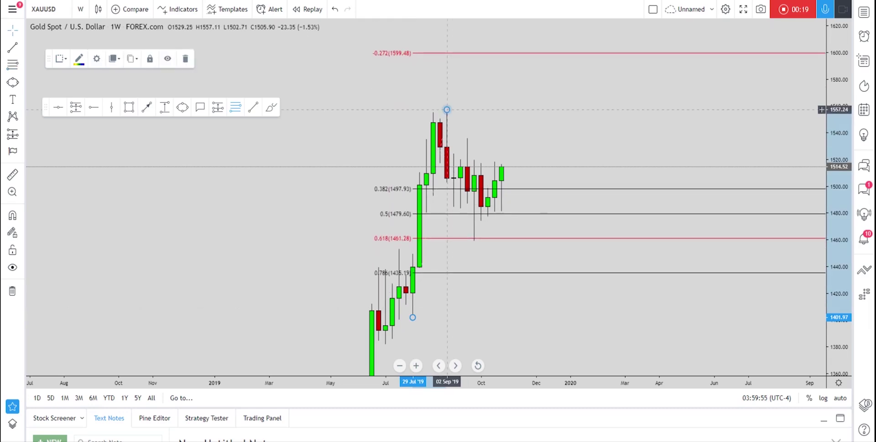
key("Escape")
Circle price at the 0.618, 0.5 and 0.382 levels in red, brush upward strokes from the last candle, and undo all the strokes.
left_click(272, 107)
mouse_move(479, 236)
left_mouse_down()
mouse_move(470, 235)
mouse_move(490, 212)
left_mouse_up()
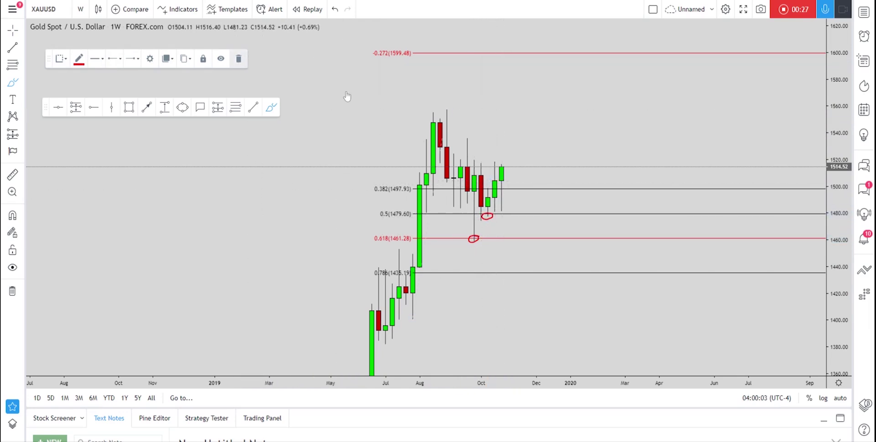
left_click_drag(507, 186, 495, 185)
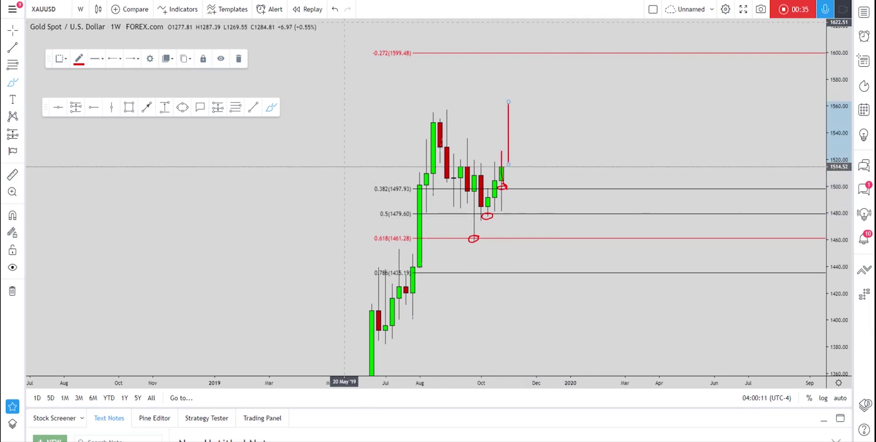
left_click(337, 11)
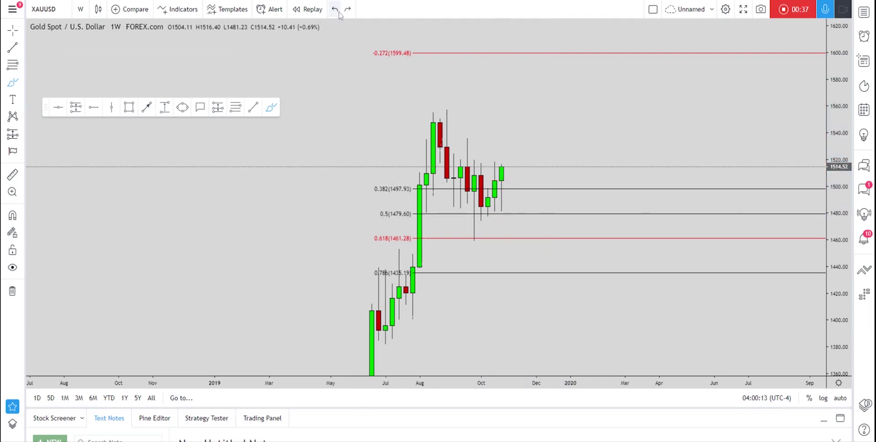
Delete the Fibonacci retracement and switch the XAUUSD chart to the daily timeframe.
left_click(392, 196)
left_click(184, 58)
left_click(80, 9)
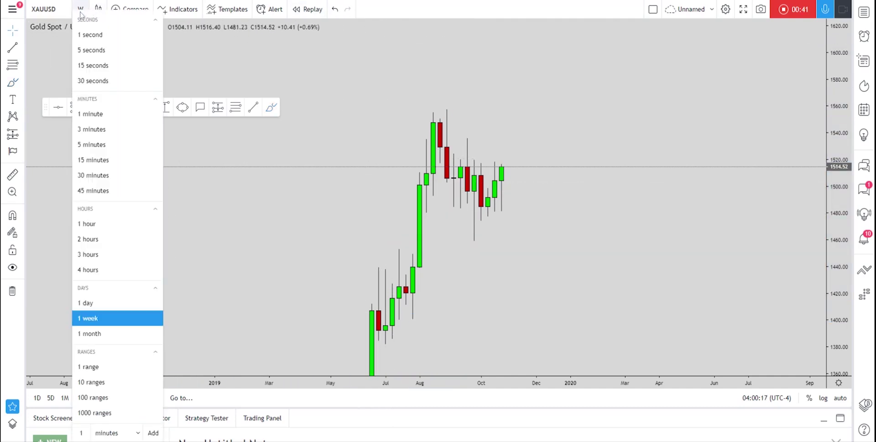
left_click(99, 306)
Draw a descending trend line from the 4 September high at 1556.85 across the lower highs to about 1490 on 2 November.
mouse_move(445, 378)
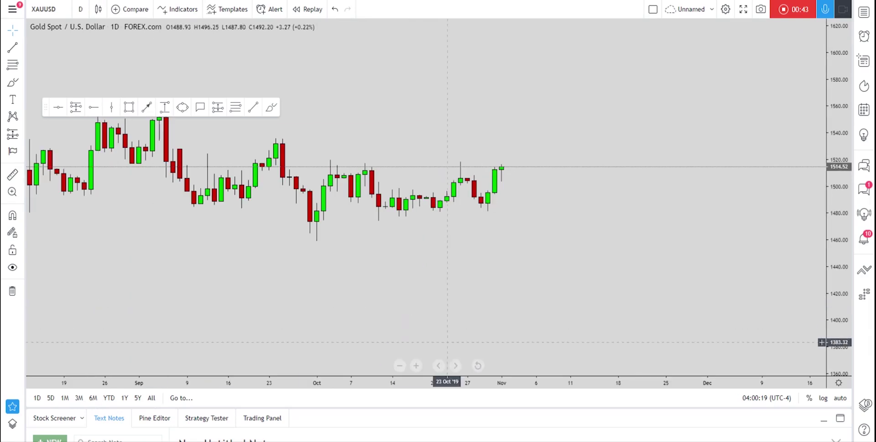
left_click(400, 365)
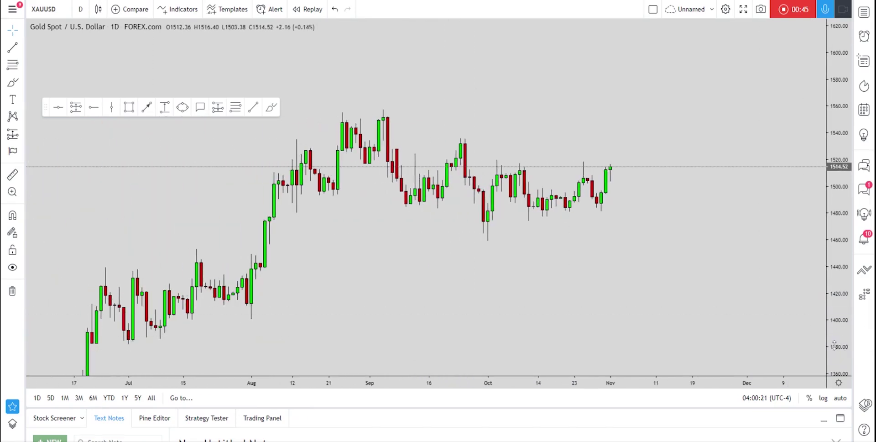
right_click(749, 227)
left_click(786, 237)
left_click(254, 107)
left_click(318, 59)
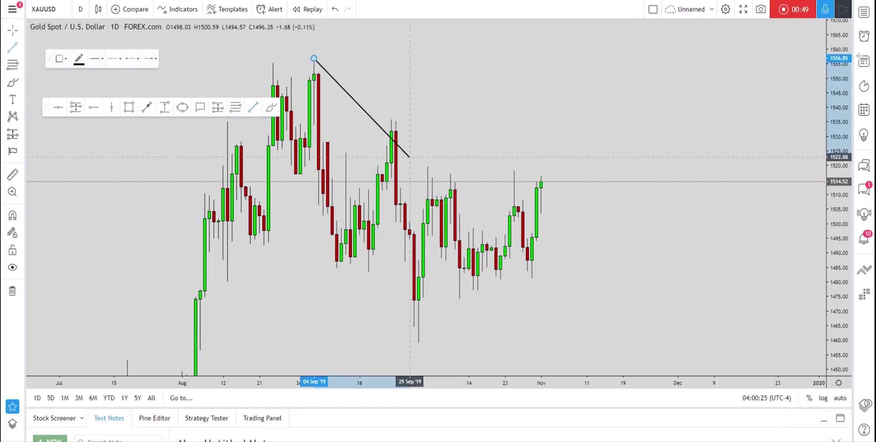
left_click(546, 253)
Mark the three trend line touches and circle the late-October breakout candles in red, and undo all the strokes.
left_click(271, 107)
left_click_drag(392, 126, 393, 130)
left_click_drag(451, 174, 459, 171)
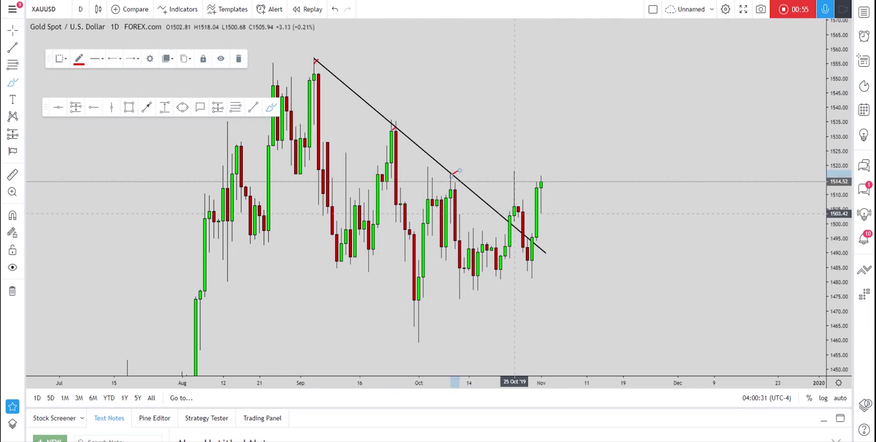
mouse_move(507, 207)
left_mouse_down()
mouse_move(533, 211)
mouse_move(506, 208)
left_mouse_up()
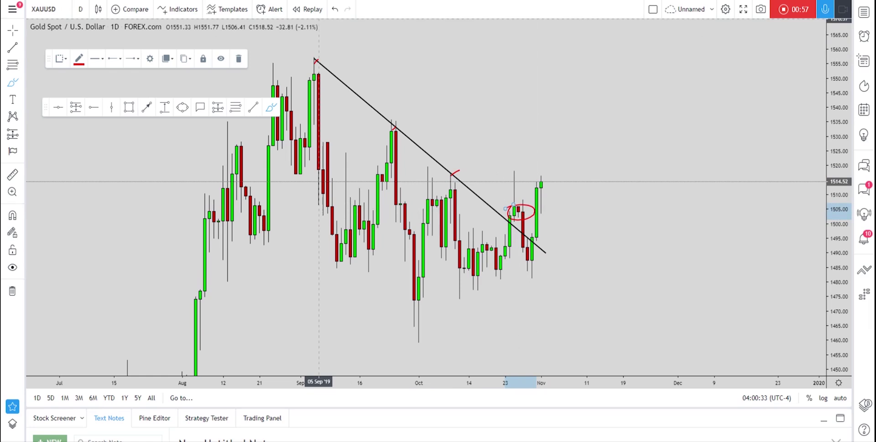
left_click(335, 9)
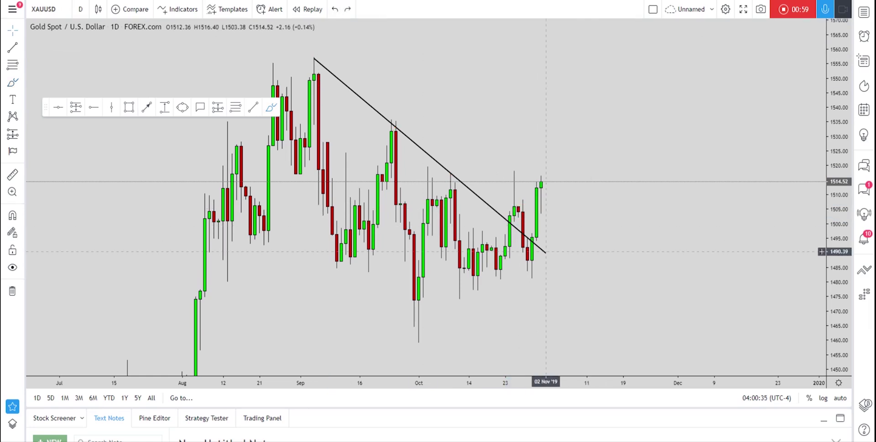
Move the trend line's lower end to 8 November at about 1492.87.
left_click_drag(545, 253, 573, 244)
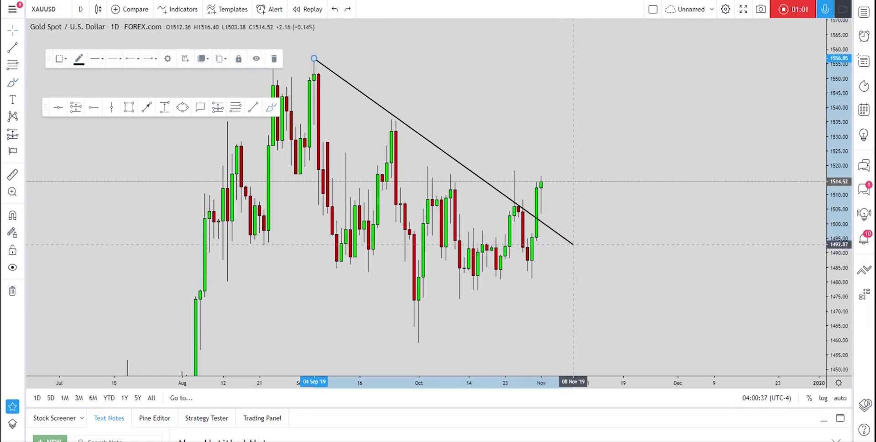
left_click(569, 197)
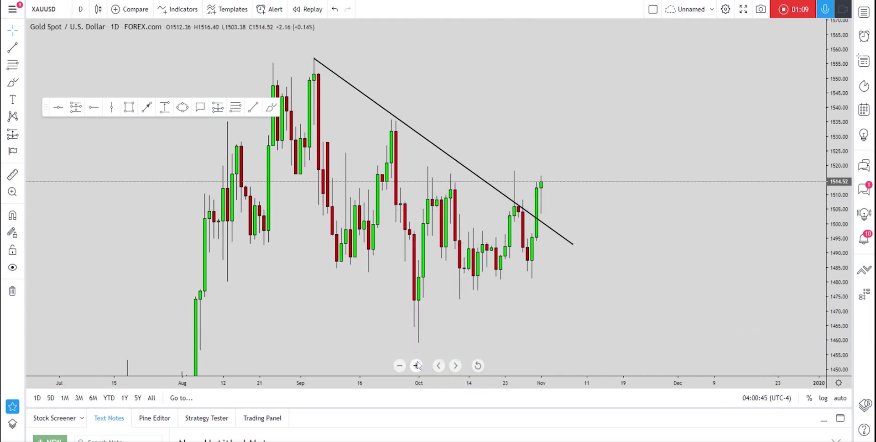
Use the line chart with magnet snapping to place a horizontal ray at the late-October closing peak of 1505.94, and restore the candles.
left_click(416, 365)
right_click(459, 319)
left_click_drag(450, 301, 464, 300)
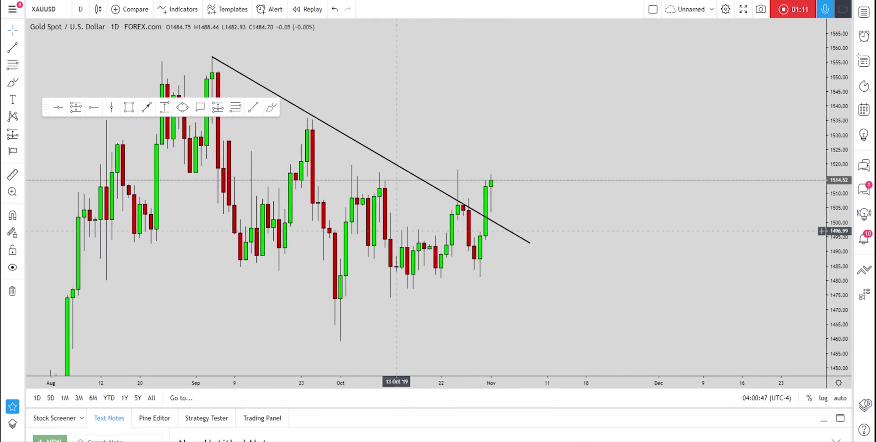
left_click(98, 9)
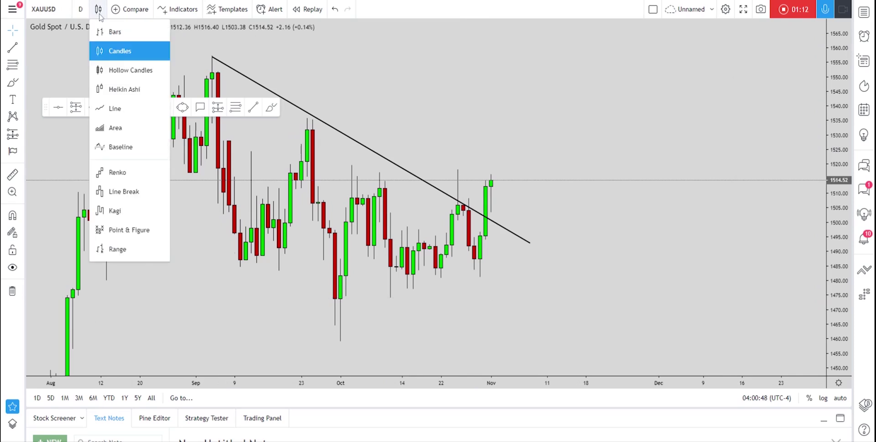
left_click(114, 114)
left_click(12, 215)
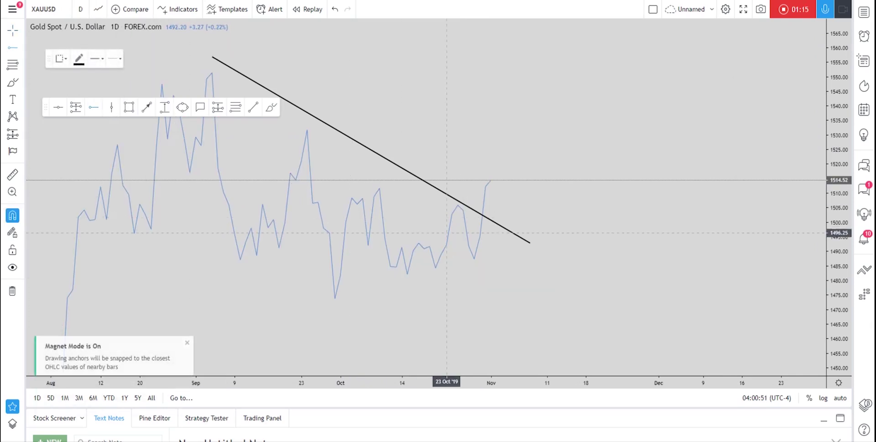
left_click(459, 205)
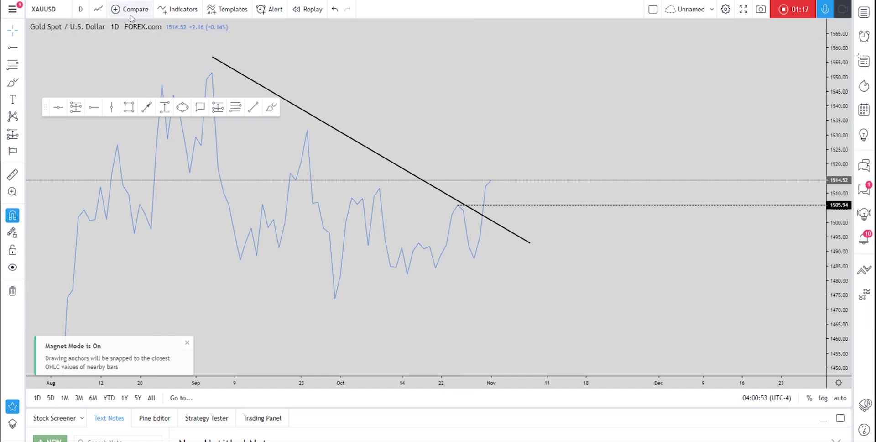
left_click(99, 9)
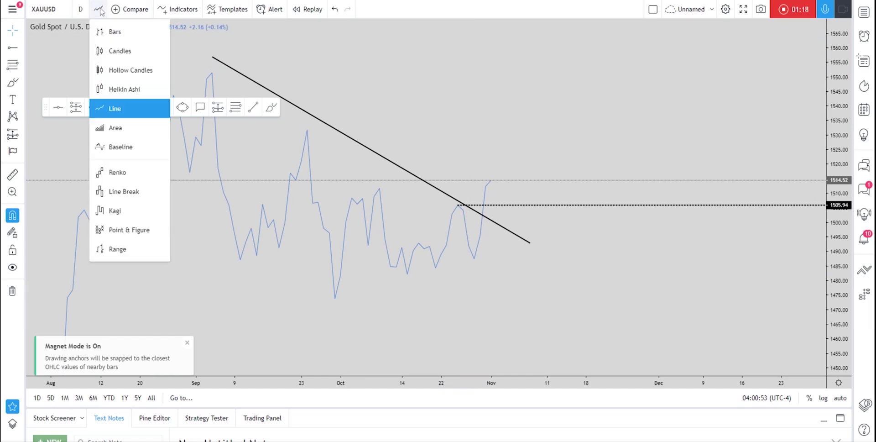
left_click(111, 50)
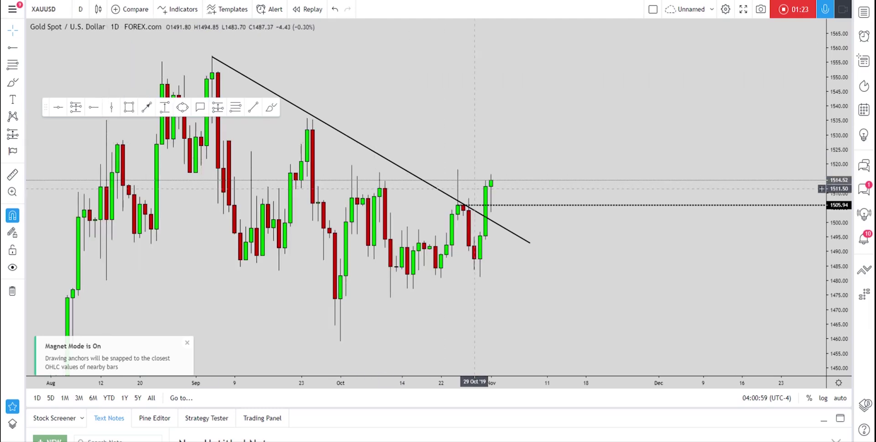
Brush a red mark at about 1512 and strokes down to the 1505.94 ray beside the latest daily candle.
left_click_drag(832, 329, 832, 288)
left_click(272, 108)
mouse_move(478, 185)
left_mouse_down()
mouse_move(508, 185)
mouse_move(496, 207)
mouse_move(496, 183)
left_mouse_up()
Turn off magnet snapping and undo the red brush strokes beside the latest candle.
left_click(12, 216)
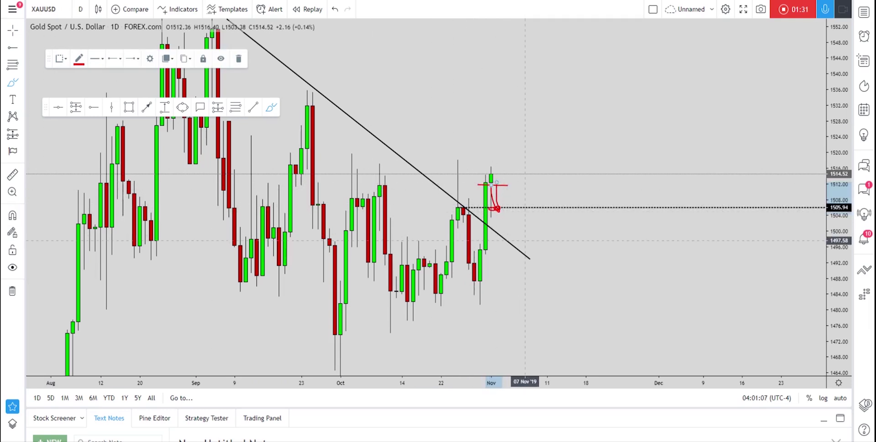
left_click(336, 10)
left_click(336, 9)
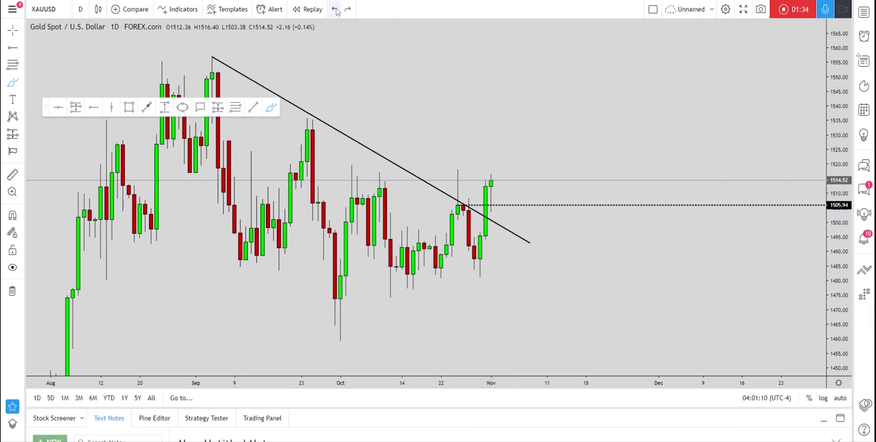
Draw a green rectangle zone over the 1505.94 ray from 23 October to about 10 November.
left_click(128, 107)
left_click(446, 203)
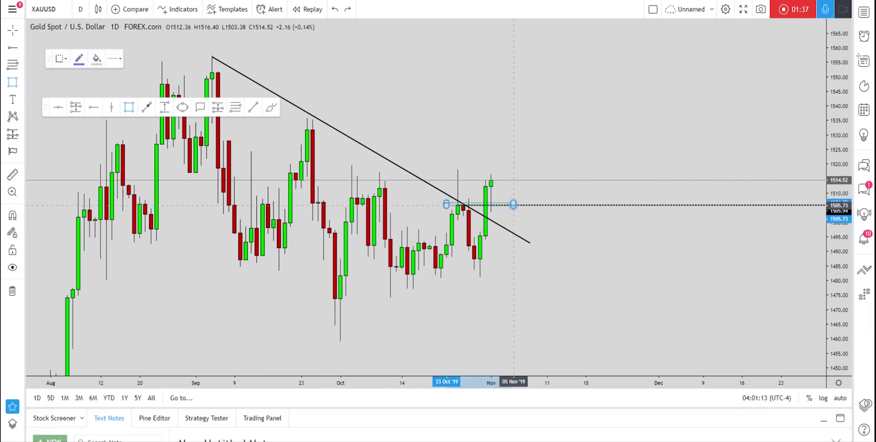
left_click(542, 209)
left_click(586, 234)
Narrow the green zone tightly around the 1505.94 ray and extend its end to about 11 November.
left_click_drag(839, 316, 839, 258)
right_click(568, 231)
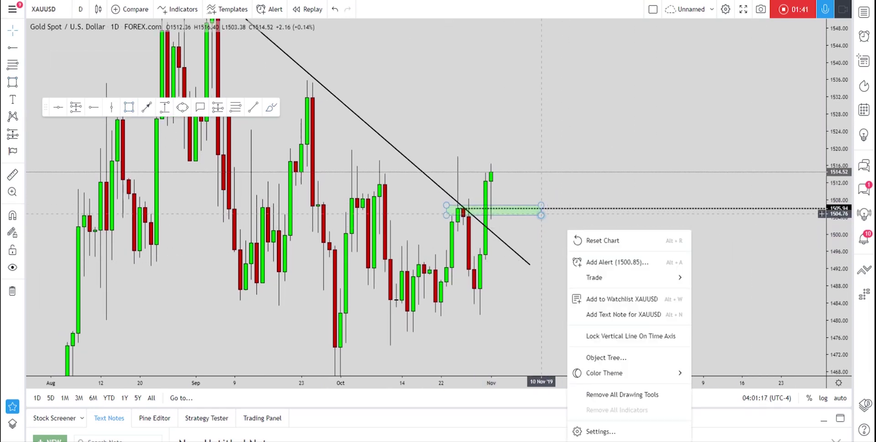
left_click(542, 213)
left_click_drag(542, 215, 547, 209)
left_click(552, 240)
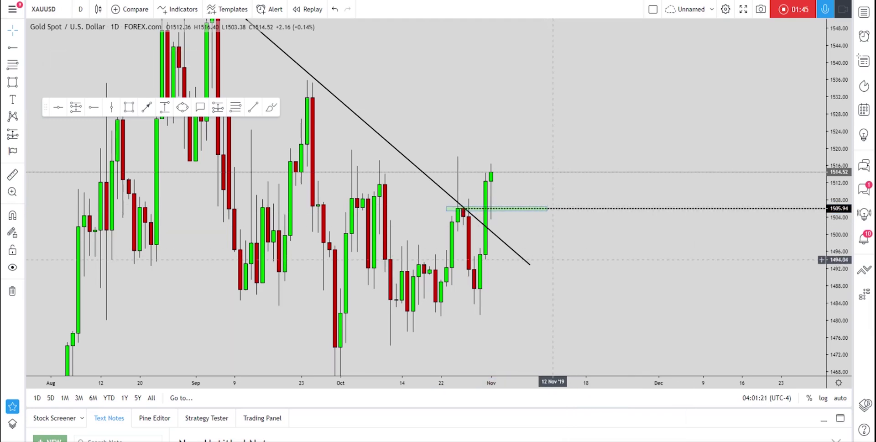
Trace the latest rally from about 1484 to 1514 with red brush strokes, mark its top, and undo the strokes.
left_click(272, 107)
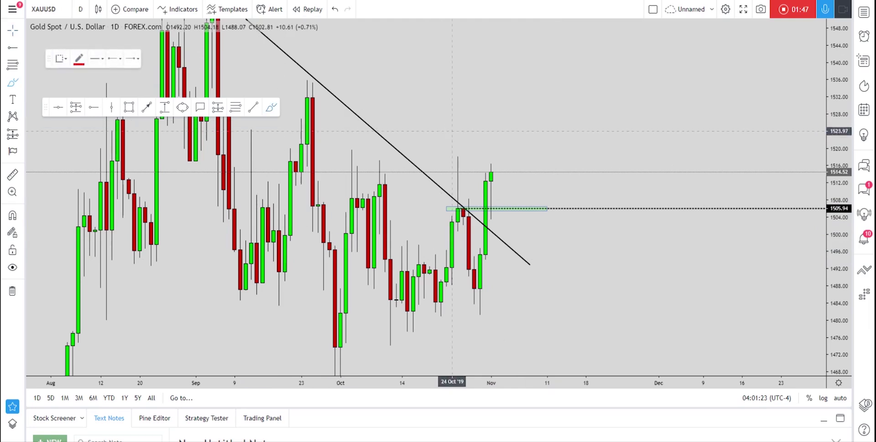
mouse_move(481, 304)
left_mouse_down()
mouse_move(497, 176)
mouse_move(525, 169)
left_mouse_up()
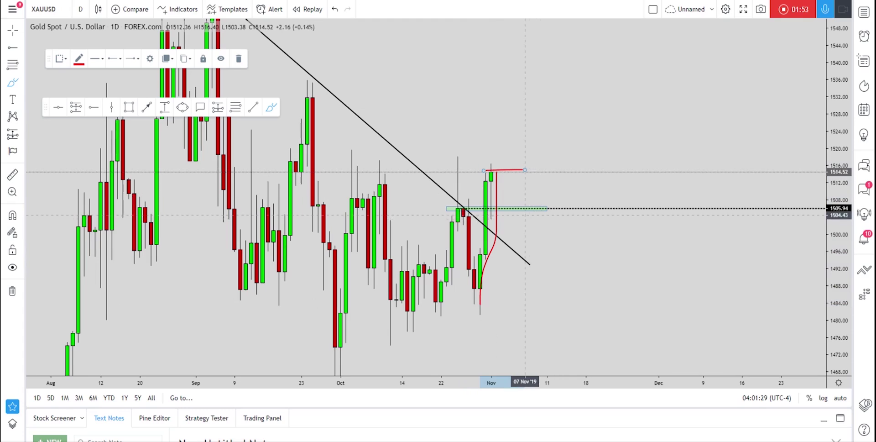
left_click(335, 9)
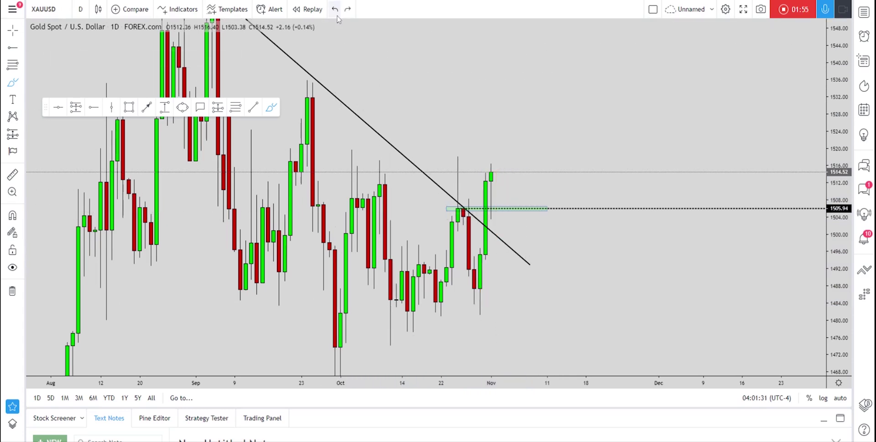
Brush a projected path from the latest candle down into the green zone, circle the retest, and extend it up to about 1525.
mouse_move(498, 175)
left_mouse_down()
mouse_move(519, 204)
mouse_move(547, 144)
left_mouse_up()
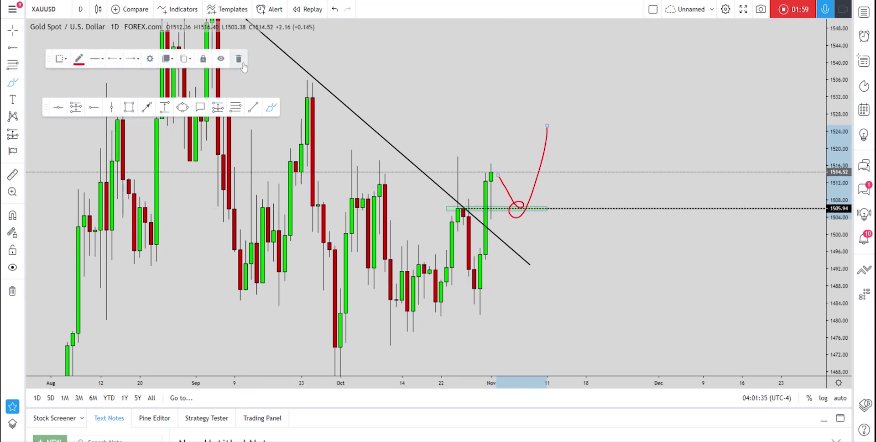
Delete the red brushed projection with its retest circle beside the latest candle.
key("Delete")
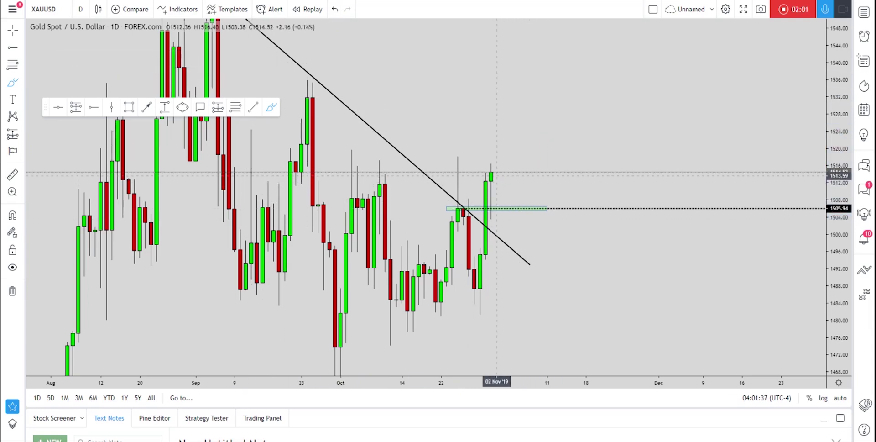
left_click_drag(497, 171, 513, 88)
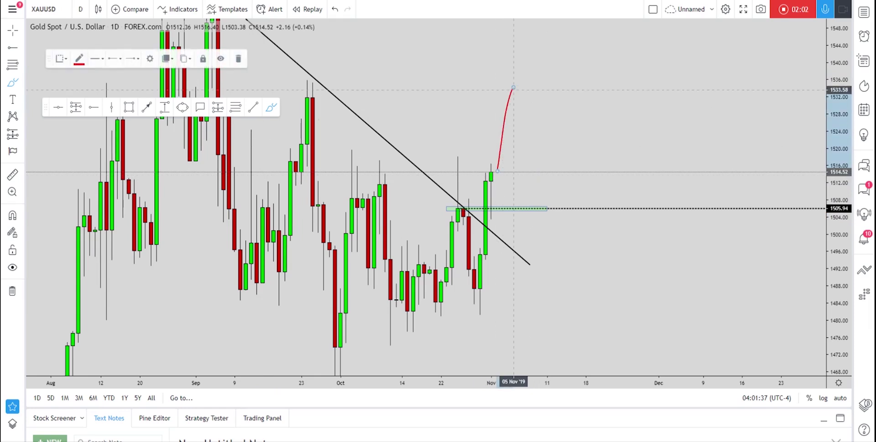
left_click(238, 59)
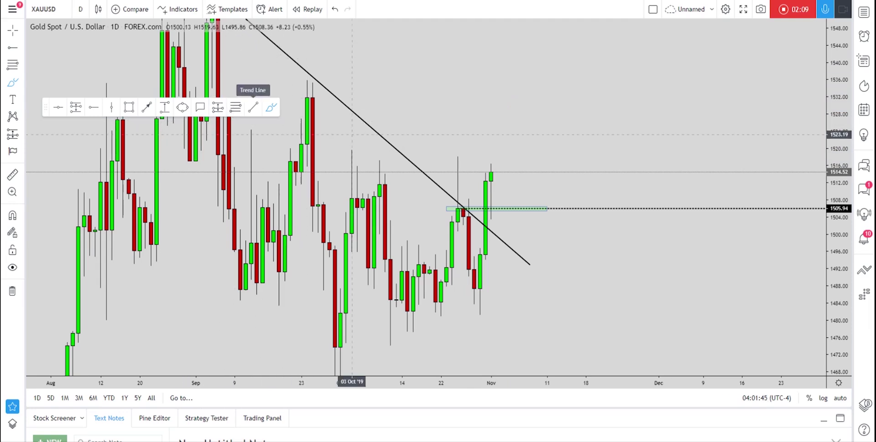
left_click_drag(496, 173, 508, 199)
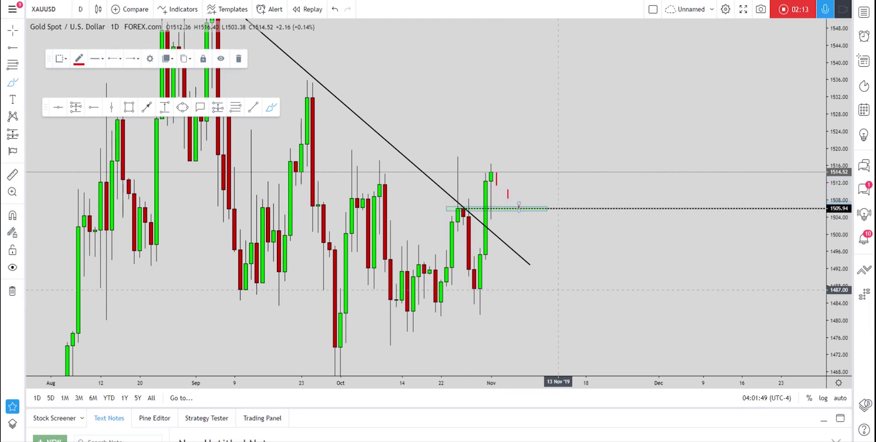
left_click(337, 9)
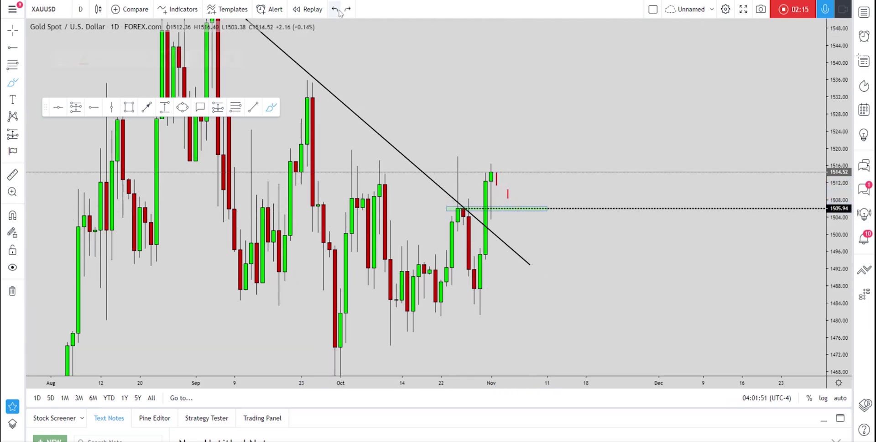
Draw a blue arrow from the latest candle at about 1514 down to about 1505 in the green zone, near 5 November.
left_click(147, 106)
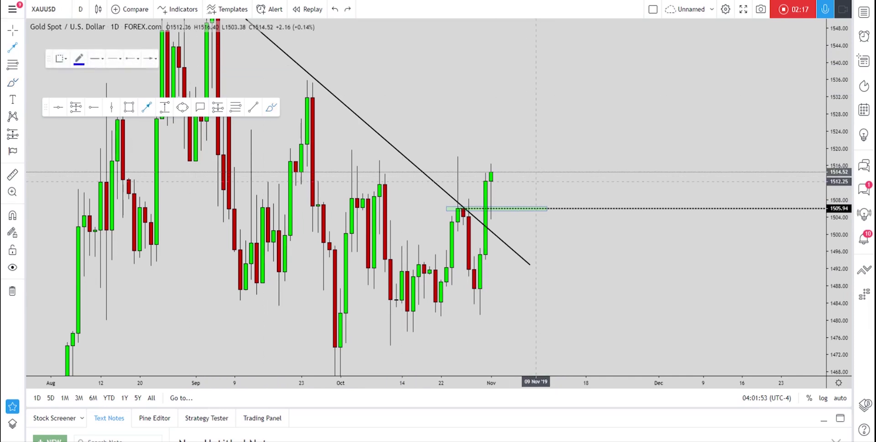
left_click(497, 173)
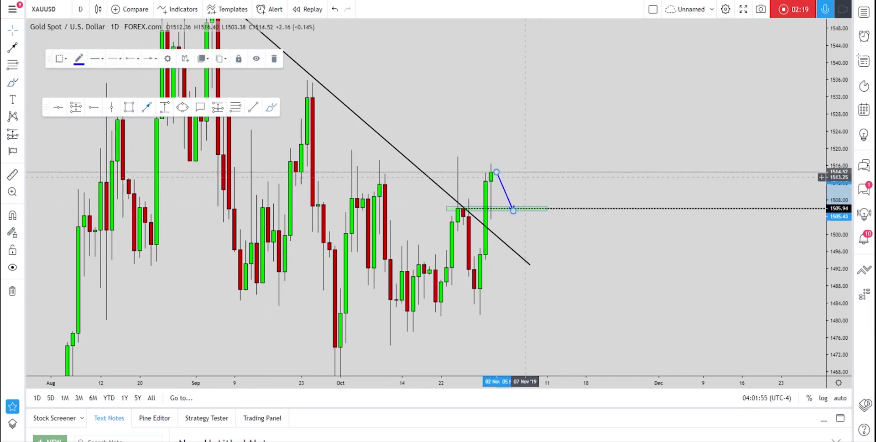
left_click(514, 210)
Place a small yellow ellipse around the arrow's tip in the green zone to mark the retest area.
left_click(508, 202)
left_click(525, 217)
left_click(516, 209)
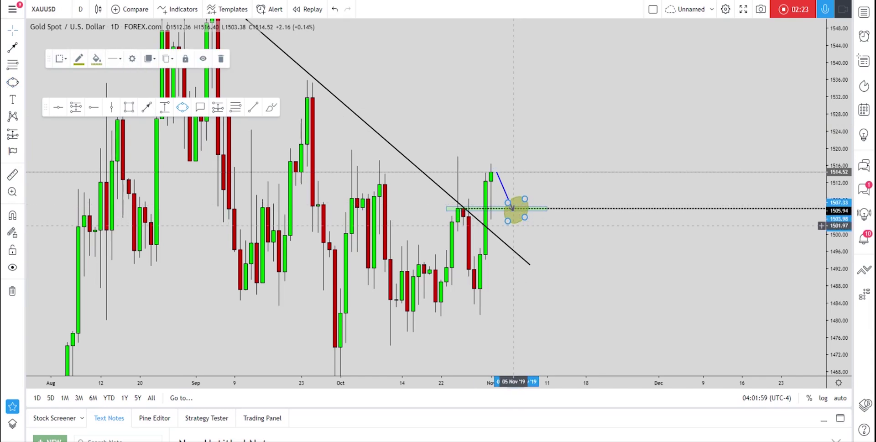
left_click(575, 162)
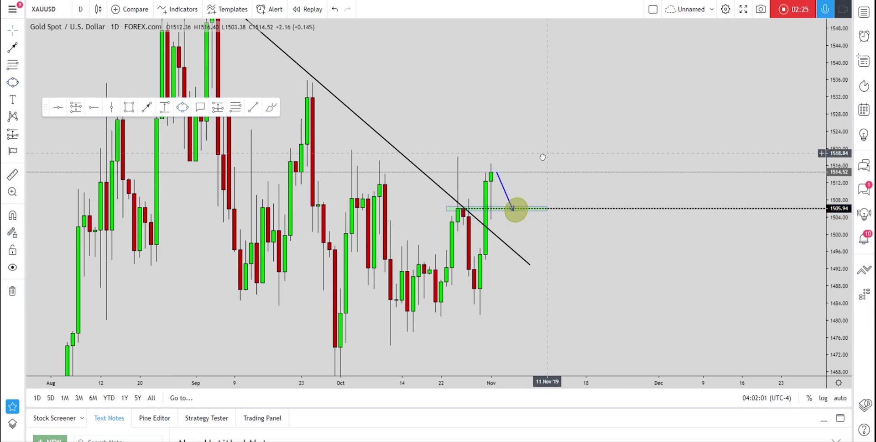
Draw a blue arrow from the retest ellipse at about 1505.5 on 6 November up to about 1543 on 14 November.
left_click_drag(547, 153, 546, 161)
left_click(147, 107)
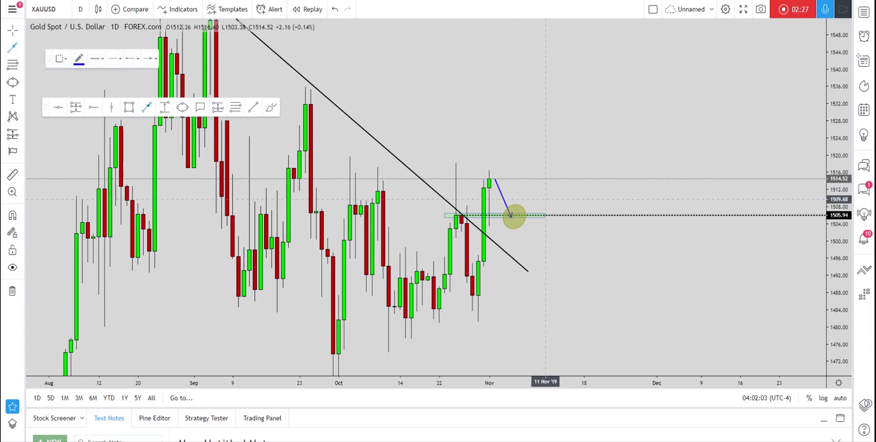
left_click(516, 216)
left_click(561, 56)
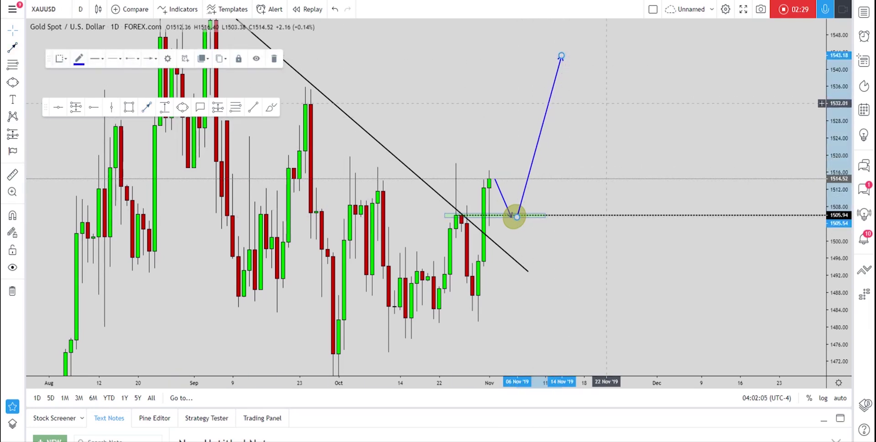